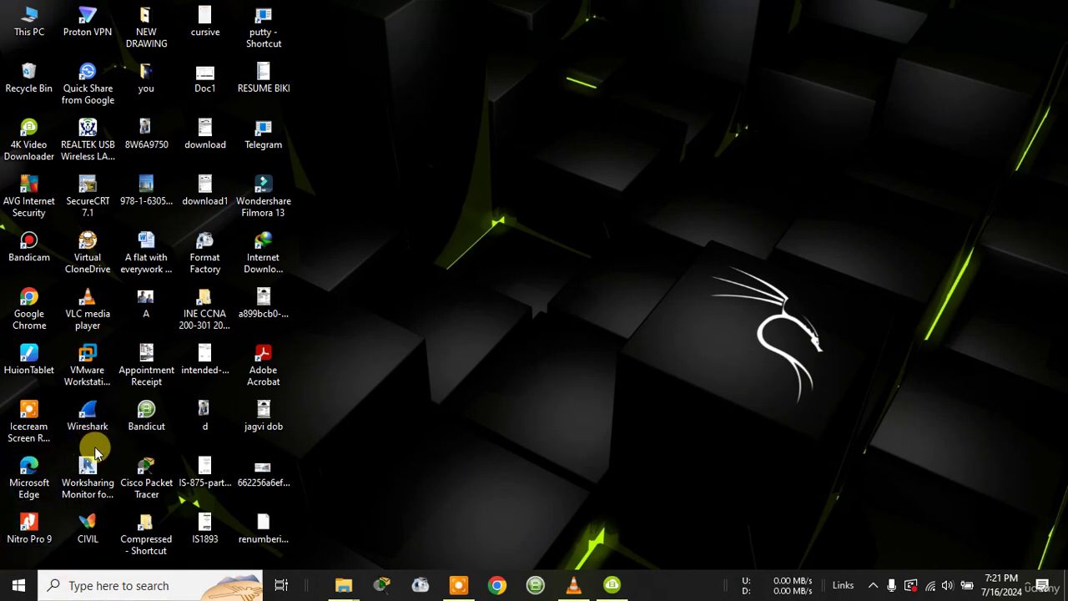
# Step: Launch Revit 2019 from the CIVIL folder on the desktop and minimize the folder window
pyautogui.doubleClick(98, 526)
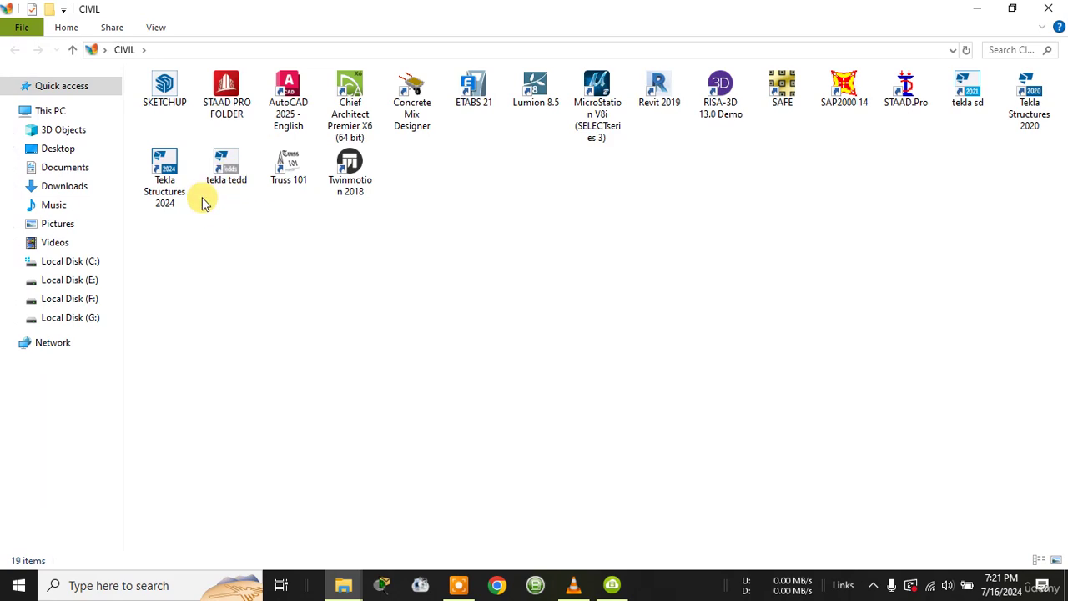
pyautogui.click(661, 90)
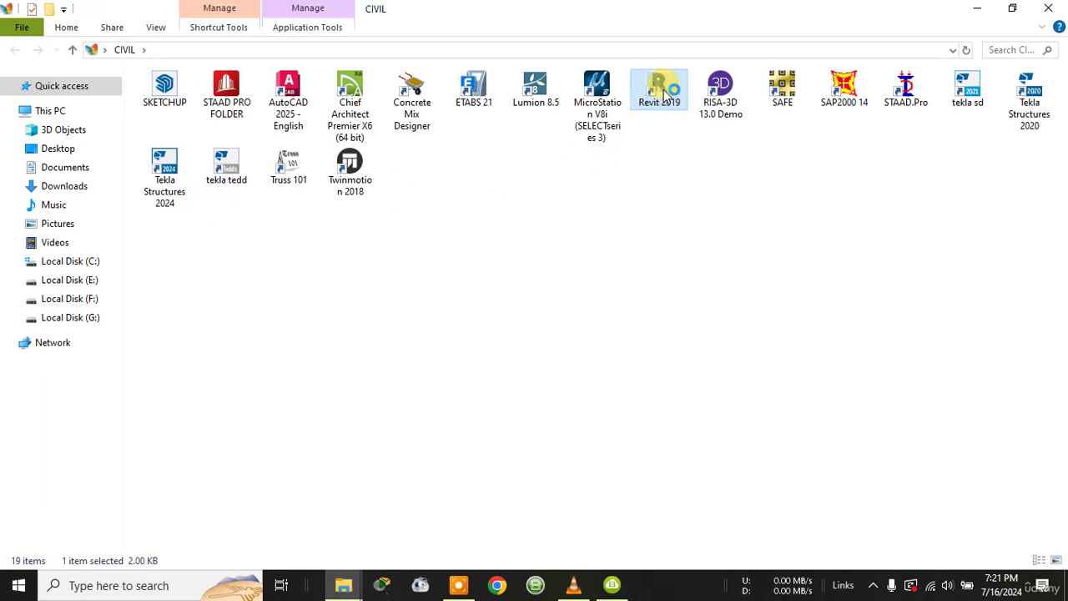
pyautogui.doubleClick(661, 90)
pyautogui.click(977, 9)
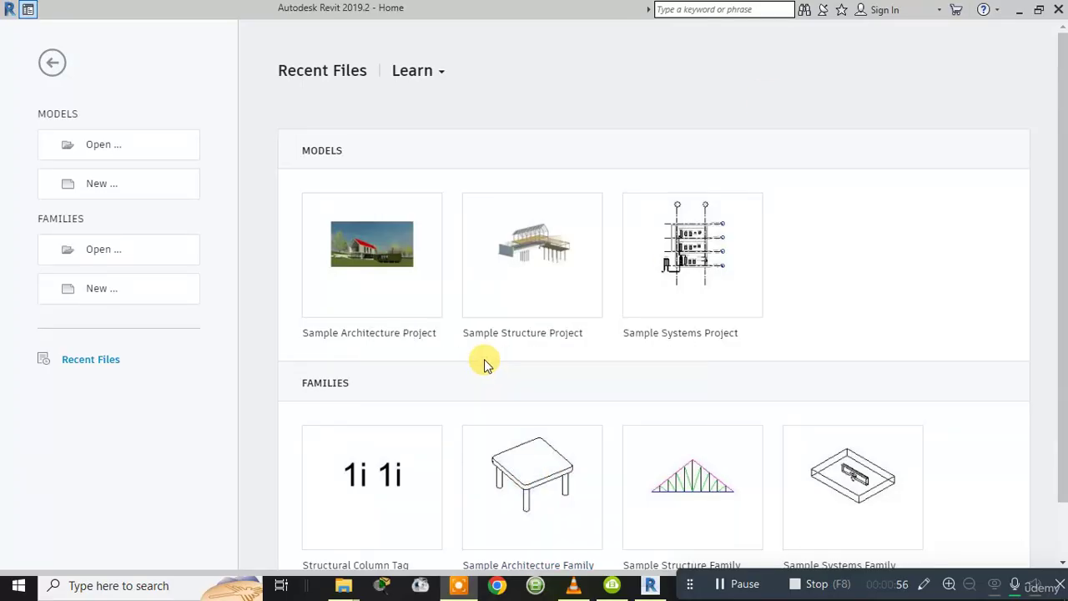
# Step: Create a new project from the Structural Analysis-DefaultMetric template in the US Metric templates folder
pyautogui.click(105, 187)
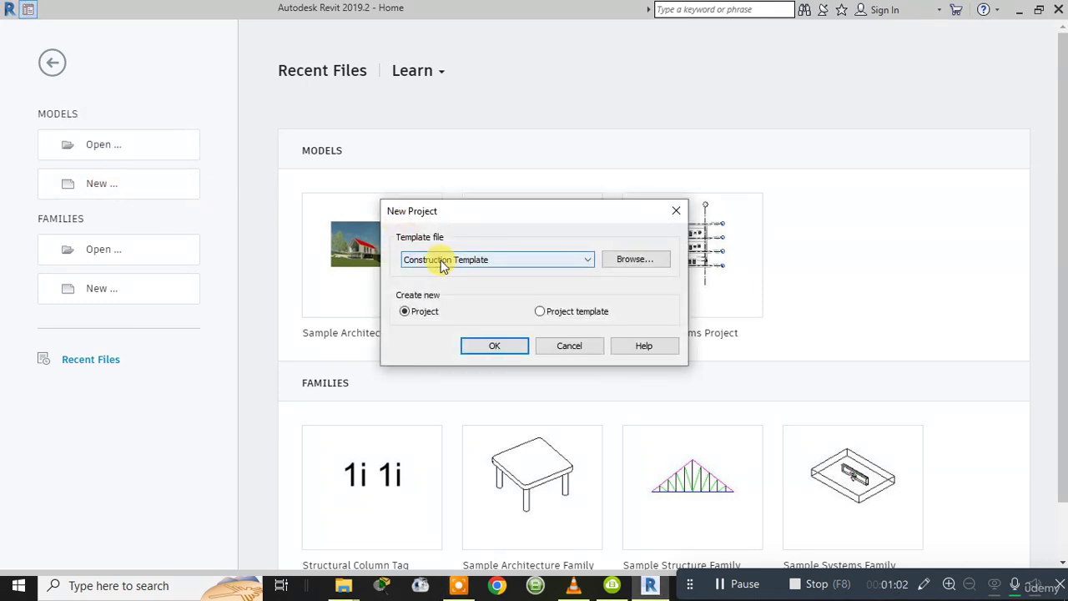
pyautogui.click(481, 265)
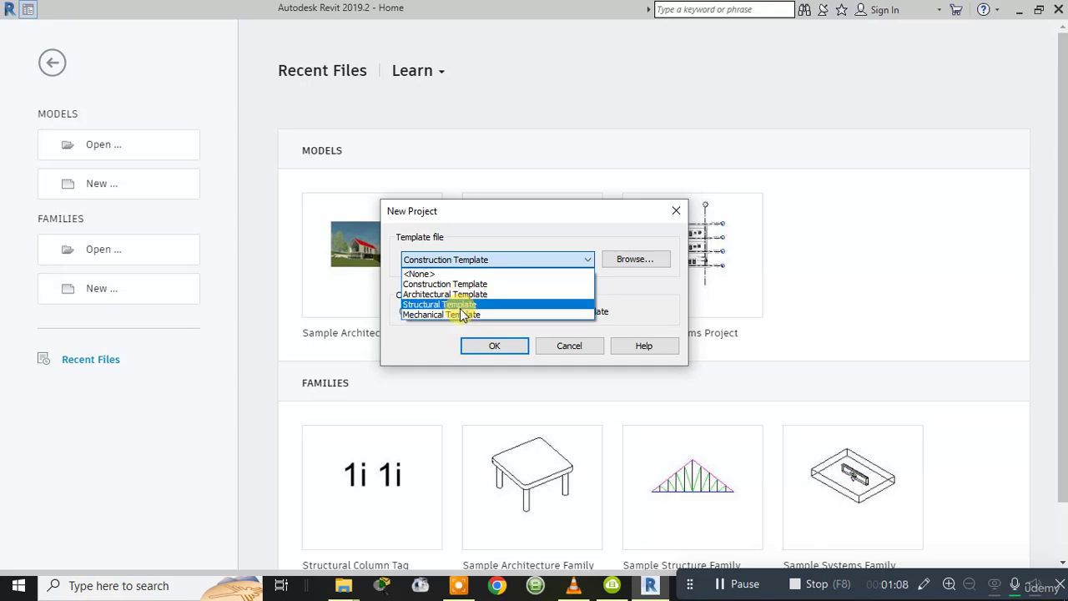
pyautogui.click(621, 282)
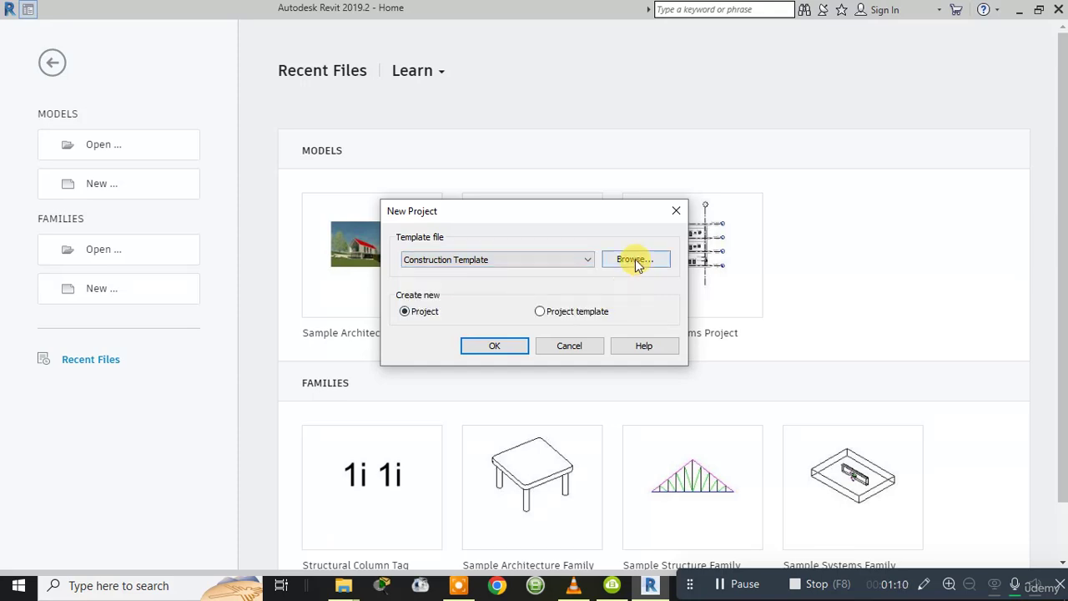
pyautogui.click(636, 259)
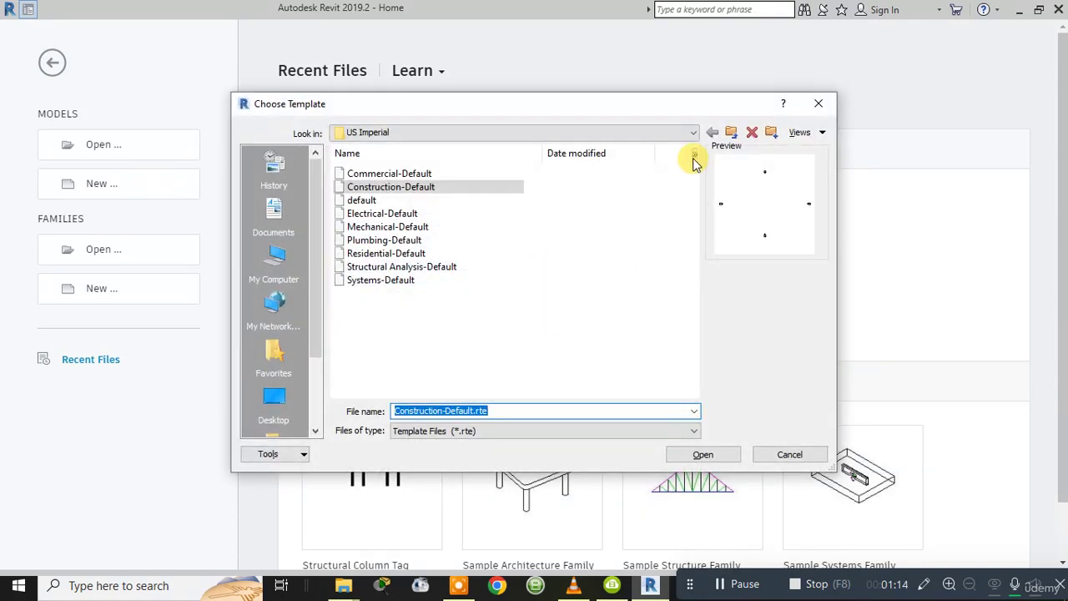
pyautogui.click(689, 132)
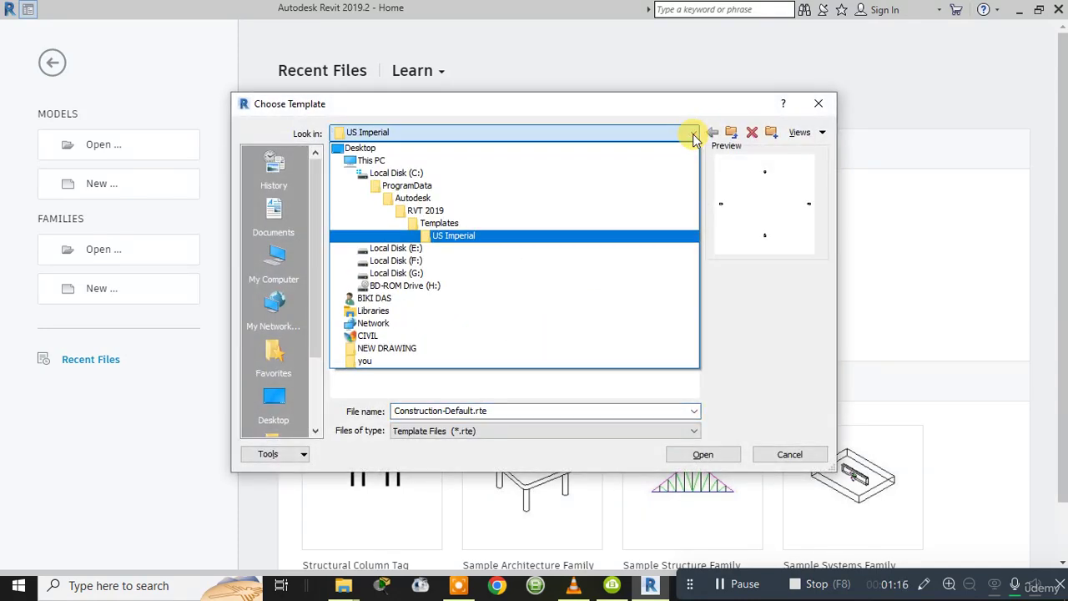
pyautogui.click(516, 221)
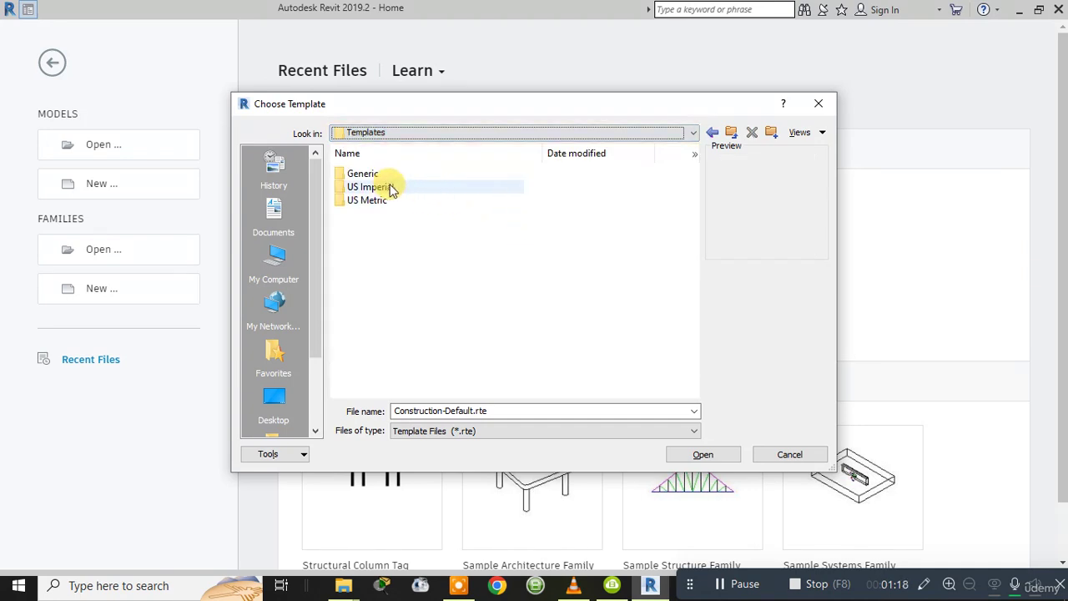
pyautogui.doubleClick(373, 200)
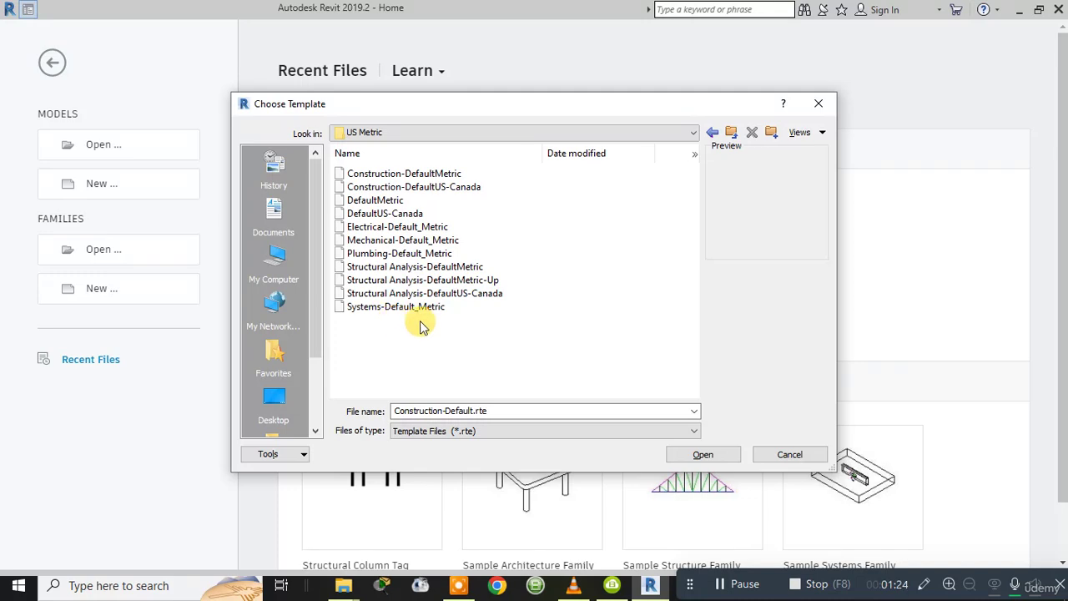
pyautogui.click(435, 268)
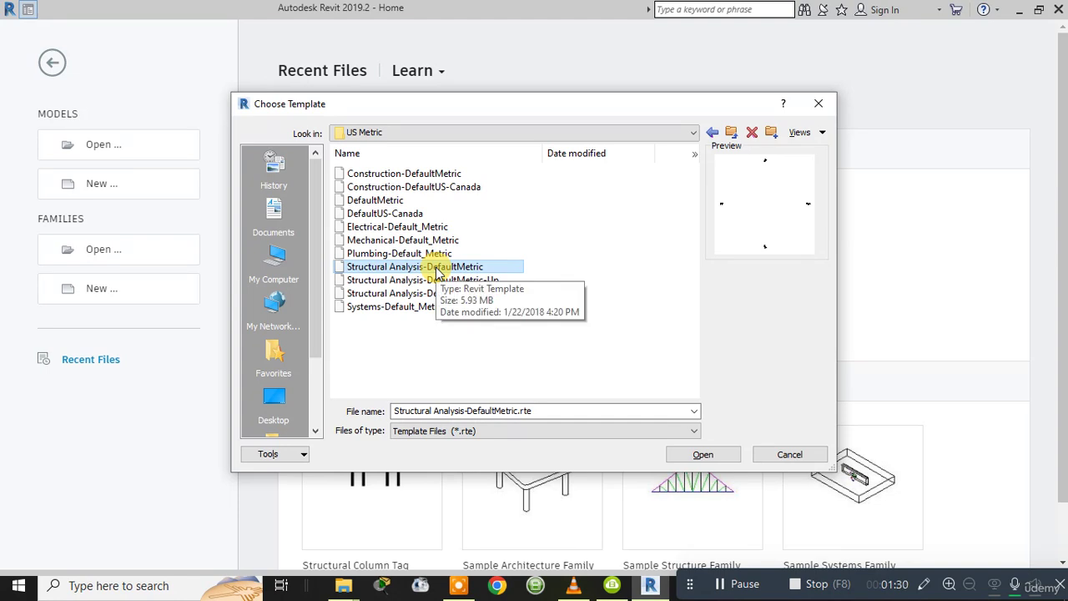
pyautogui.click(703, 454)
pyautogui.click(494, 345)
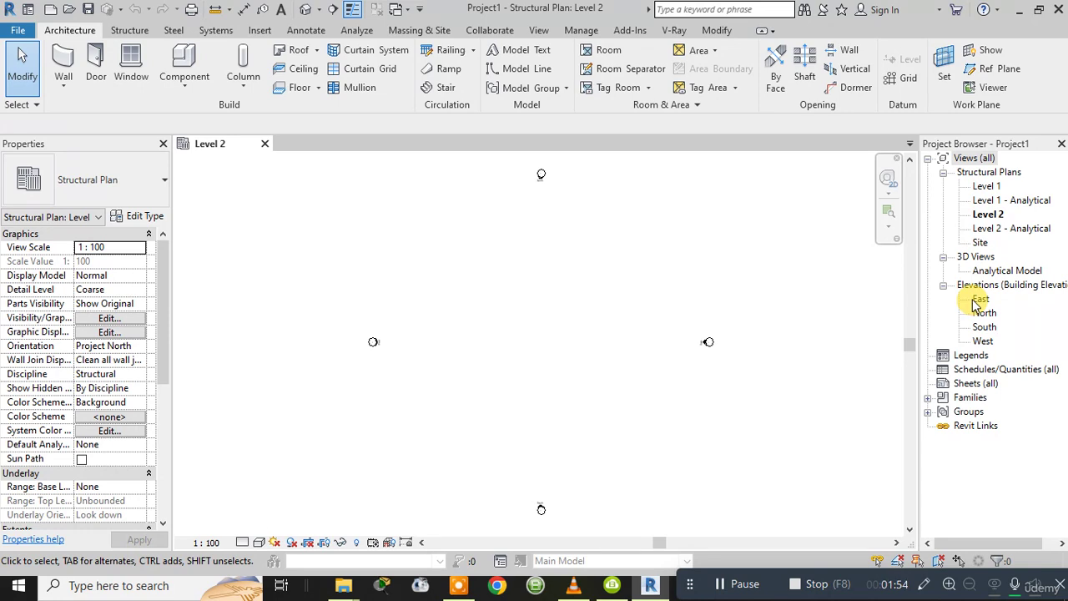
# Step: View the Level 1, Level 1 - Analytical, Level 2 and Level 2 - Analytical structural plans in turn
pyautogui.doubleClick(986, 186)
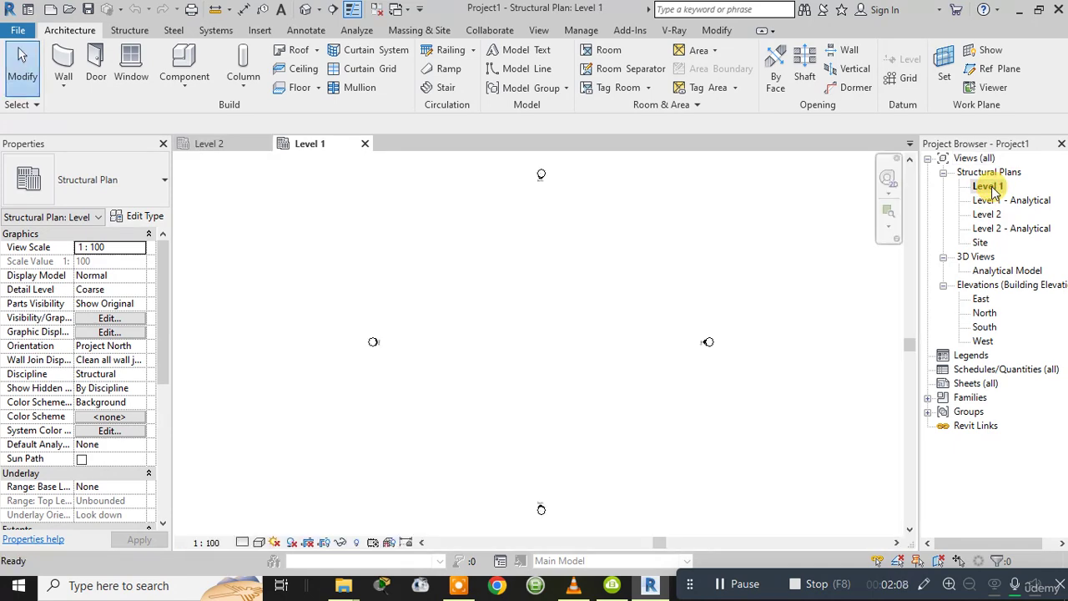
pyautogui.doubleClick(1001, 202)
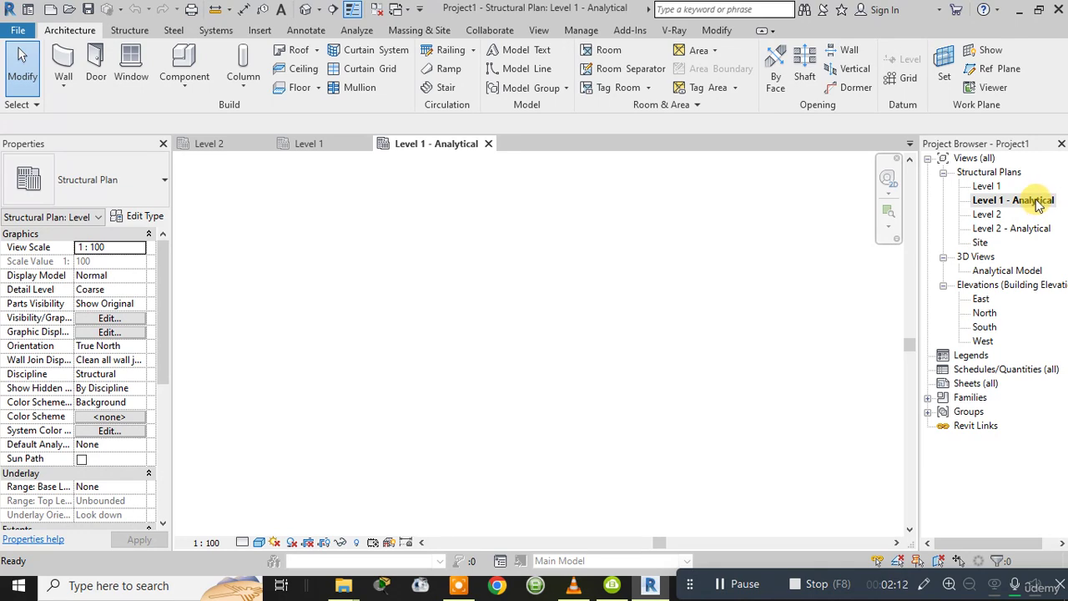
pyautogui.doubleClick(993, 216)
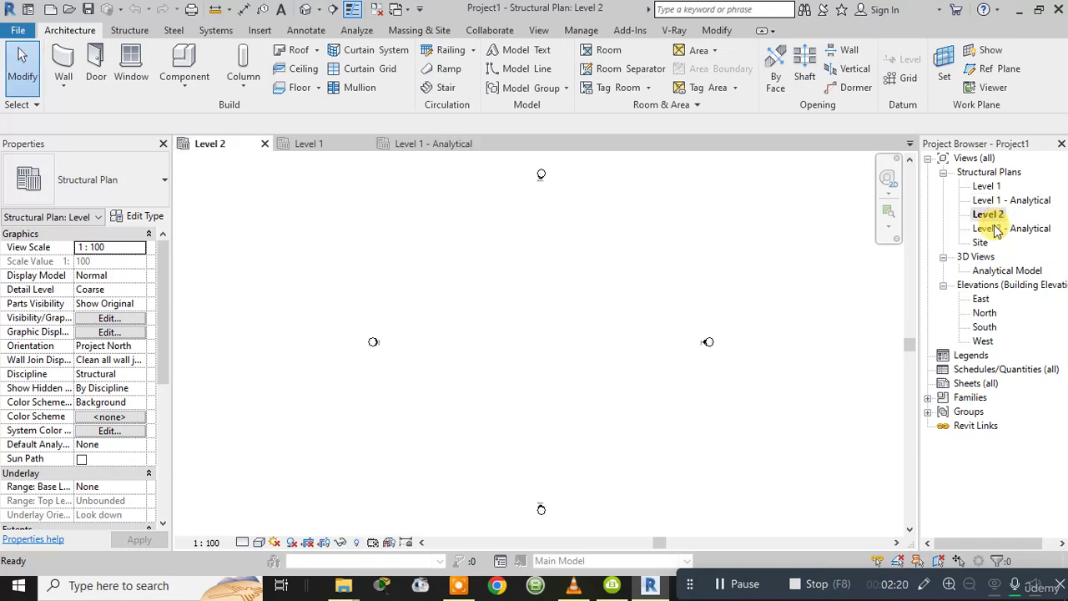
pyautogui.doubleClick(995, 229)
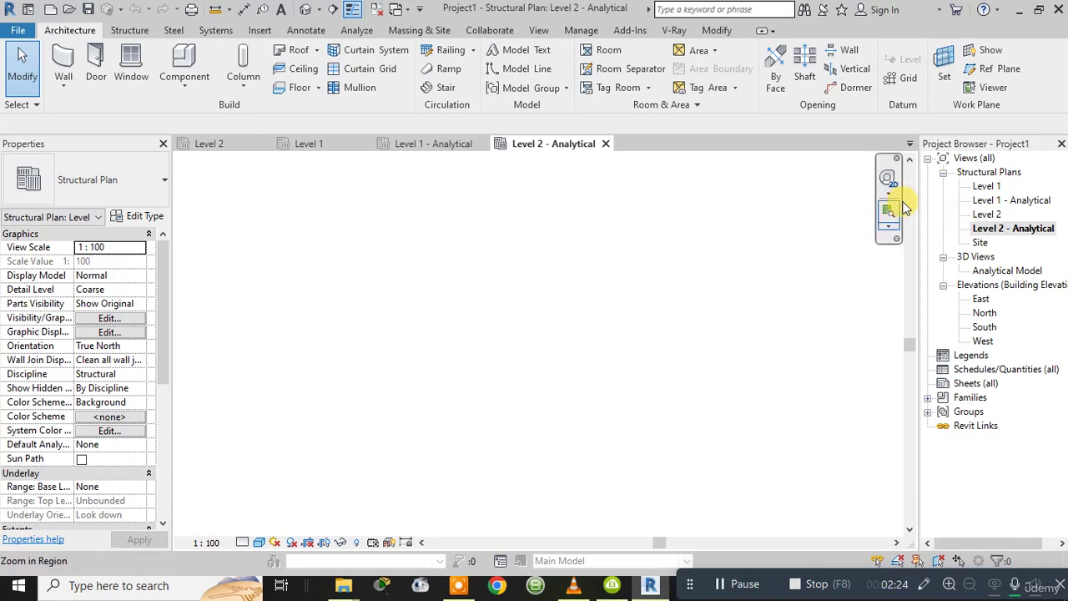
# Step: Open the North elevation and rename Level 1 as GROUND LEVEL, renaming the corresponding views too
pyautogui.doubleClick(986, 314)
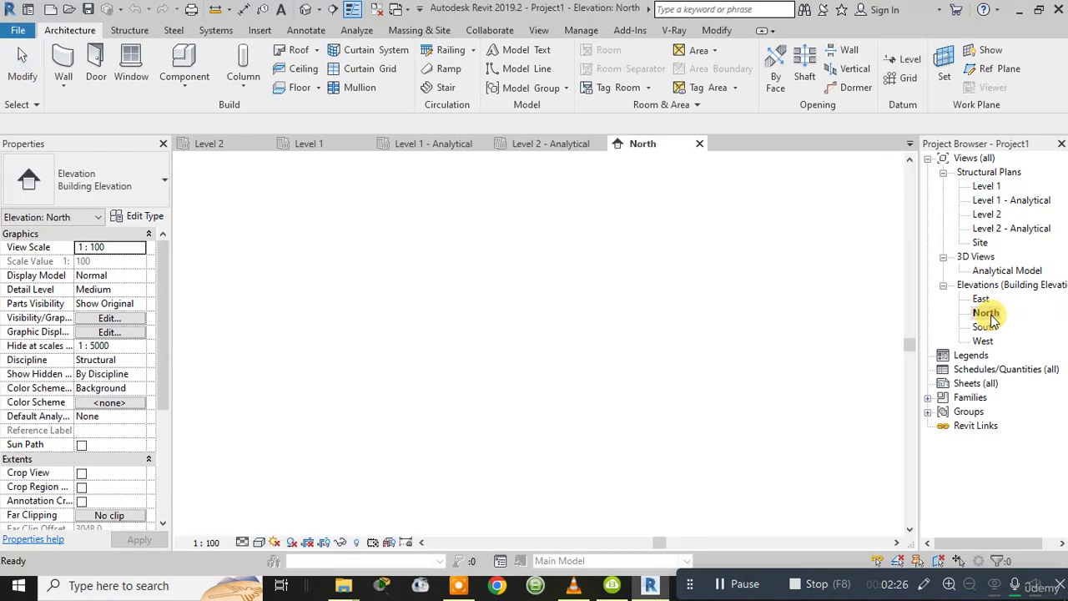
pyautogui.scroll(-4, 842, 325)
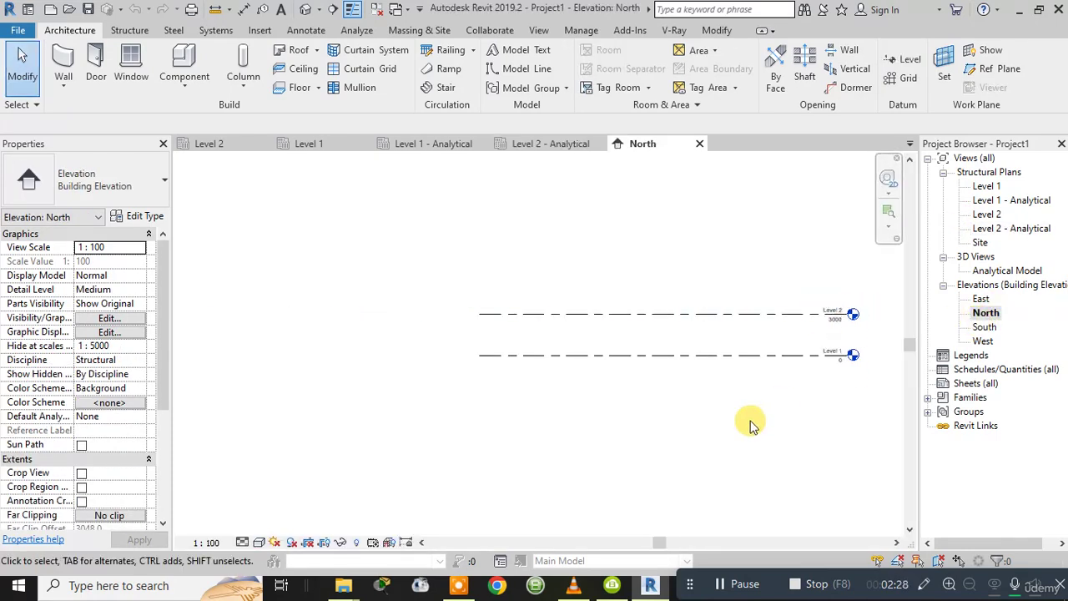
pyautogui.scroll(4, 865, 339)
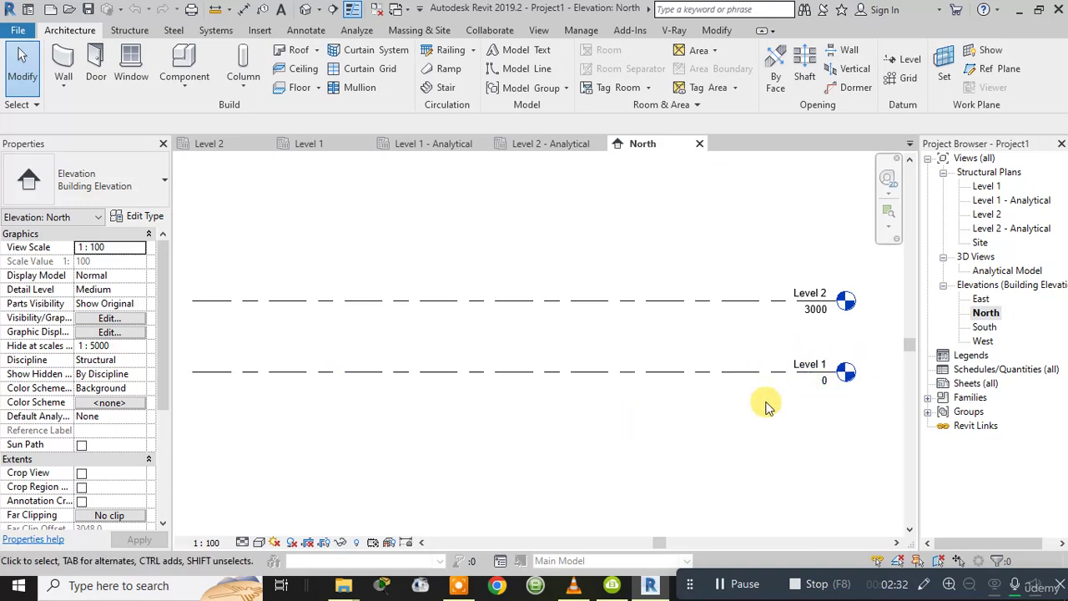
pyautogui.doubleClick(808, 364)
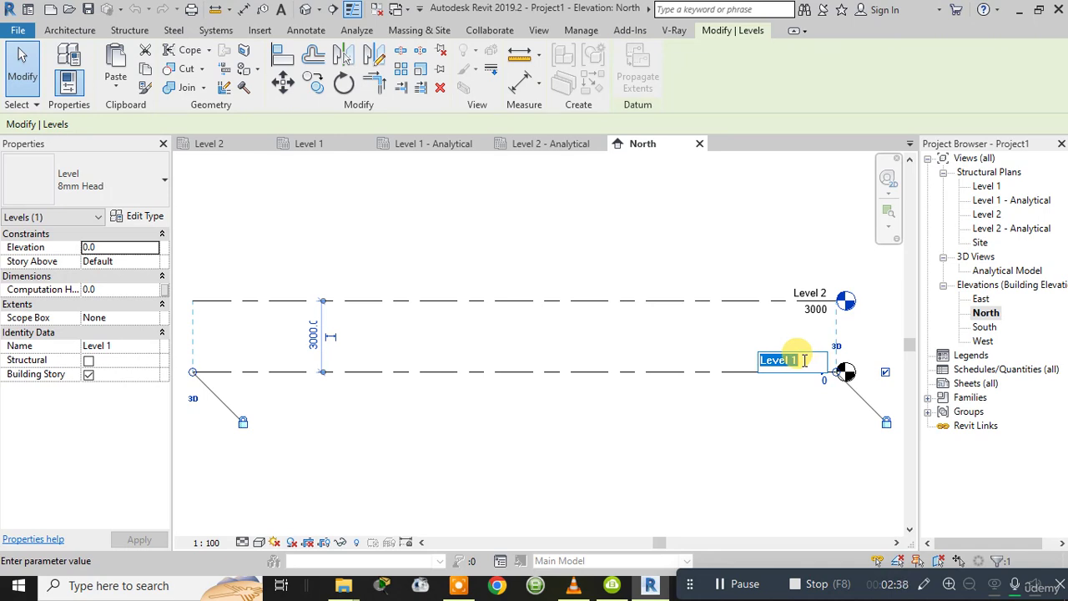
pyautogui.press('BackSpace')
pyautogui.write('GROUND')
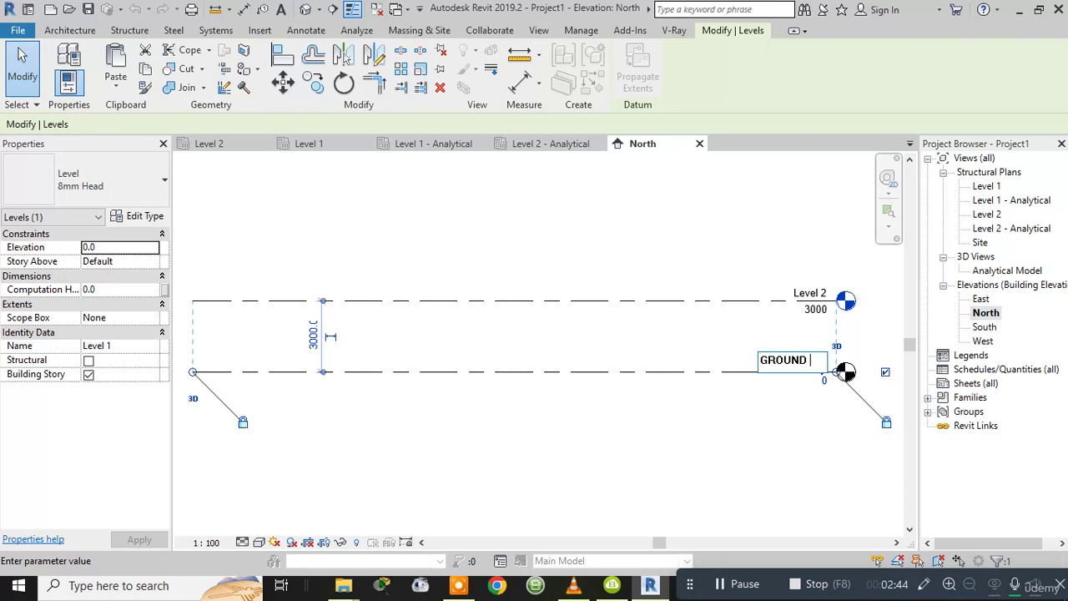
pyautogui.write(' LEVEL')
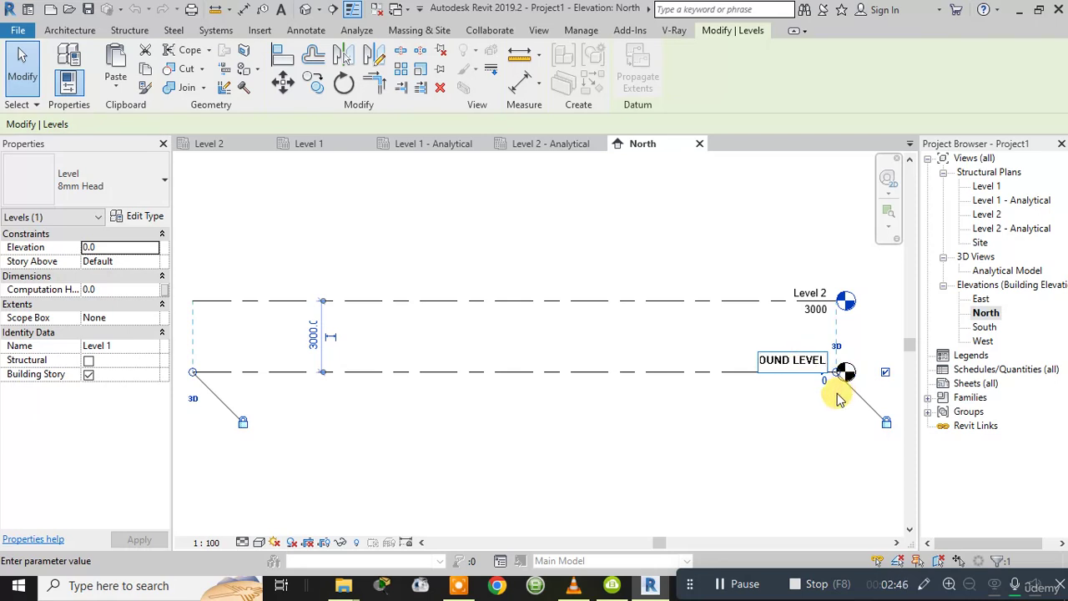
pyautogui.click(801, 425)
pyautogui.click(602, 293)
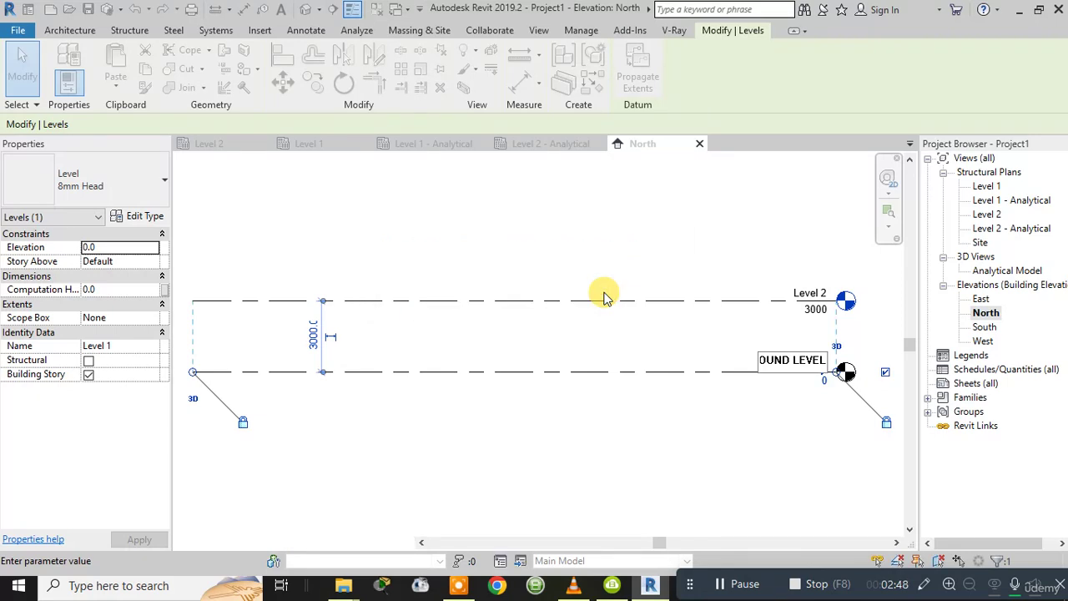
# Step: Rename Level 2 as FIRST FLOOR, renaming the corresponding views too
pyautogui.click(817, 292)
pyautogui.click(817, 290)
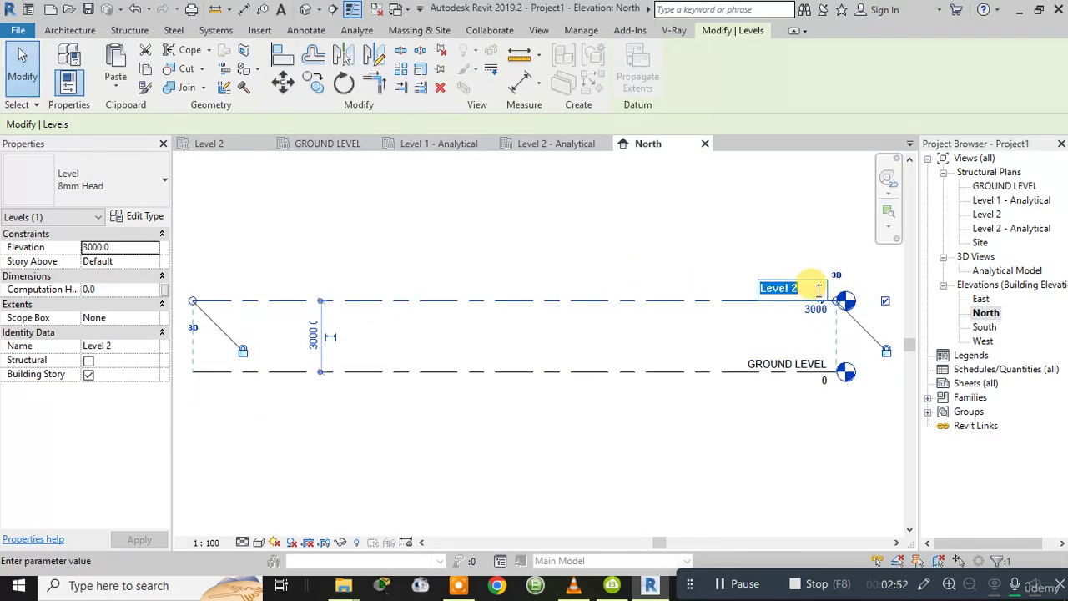
pyautogui.press('BackSpace')
pyautogui.write('FI')
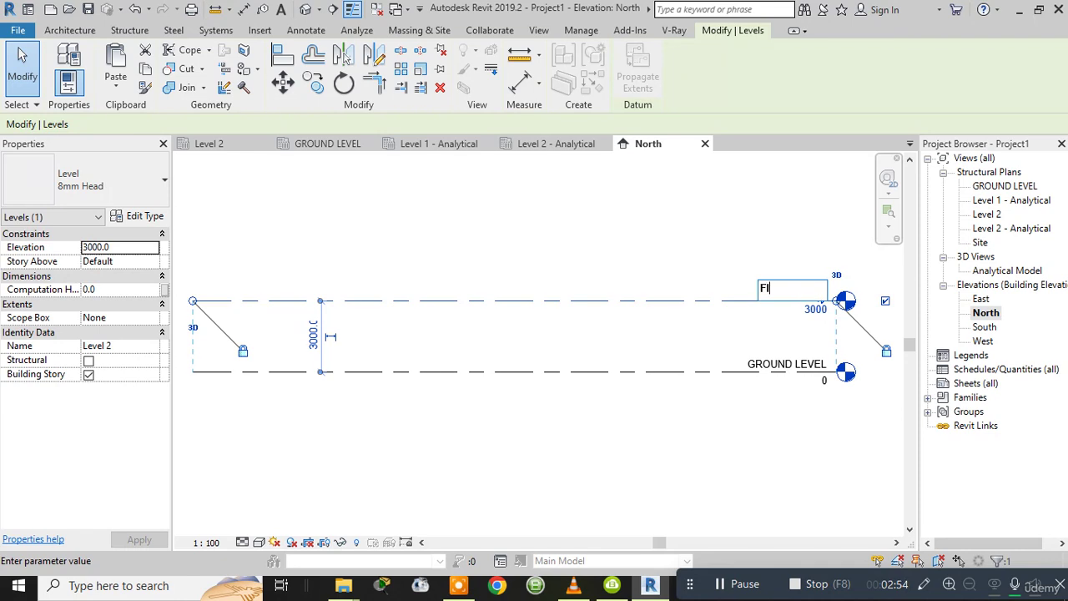
pyautogui.write('RST FLOOR')
pyautogui.click(743, 458)
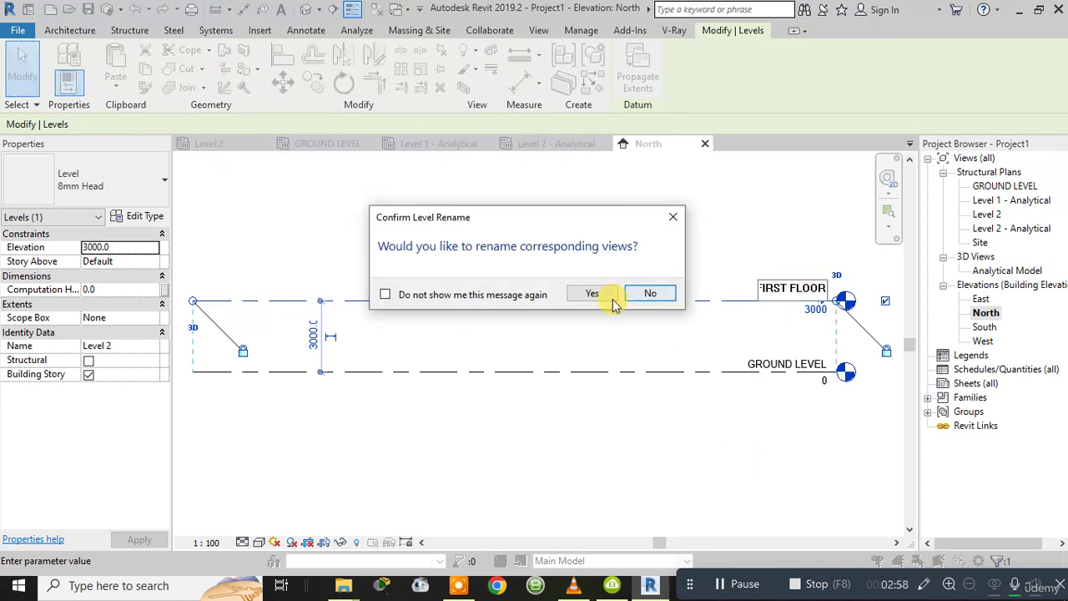
pyautogui.click(586, 294)
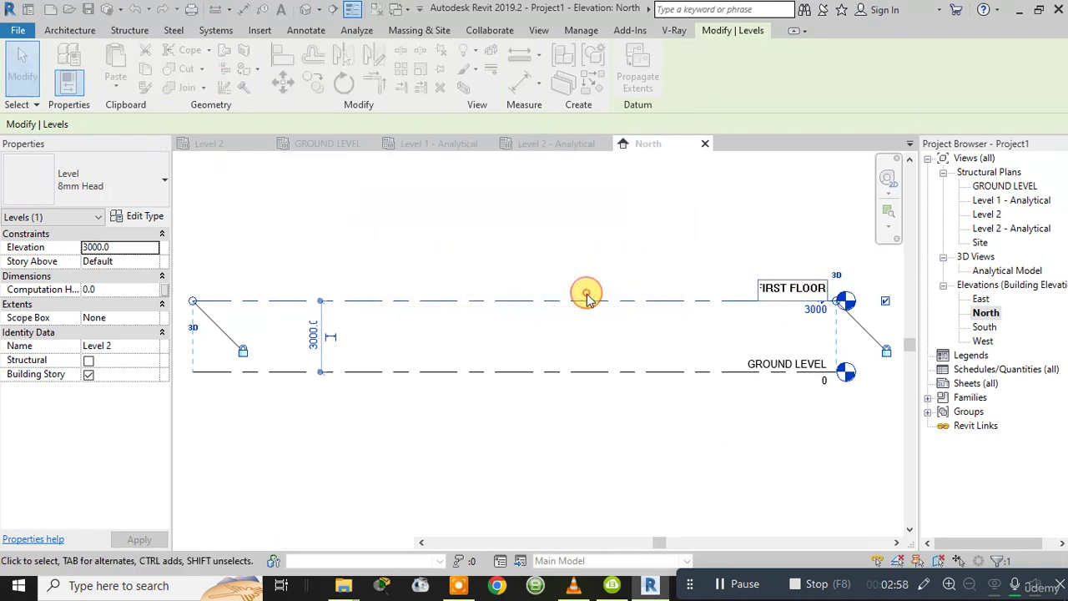
# Step: Set the height between GROUND LEVEL and FIRST FLOOR to 3500
pyautogui.click(314, 346)
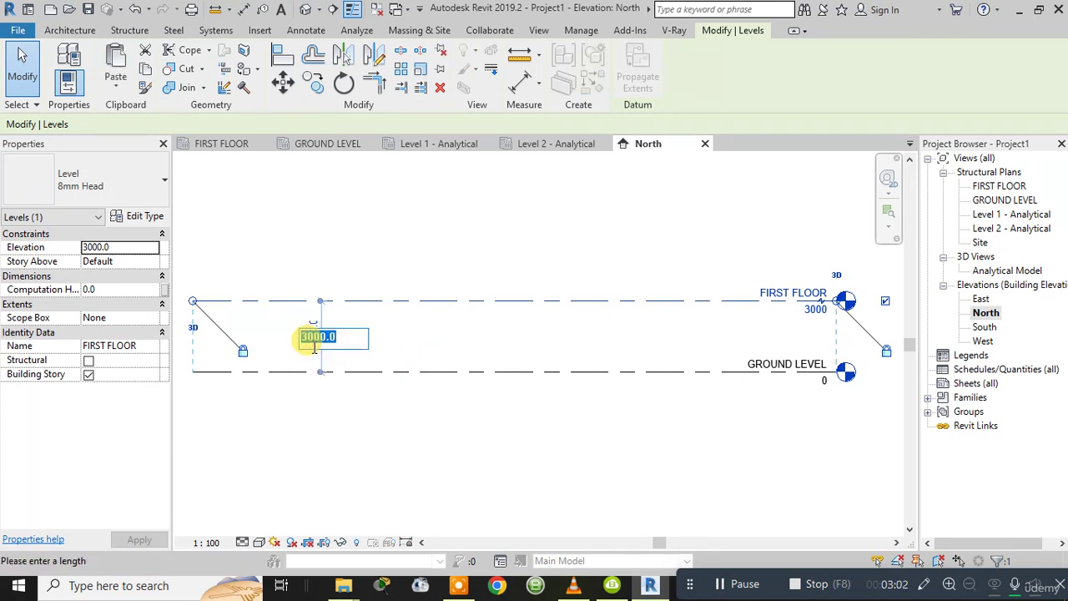
pyautogui.write('35')
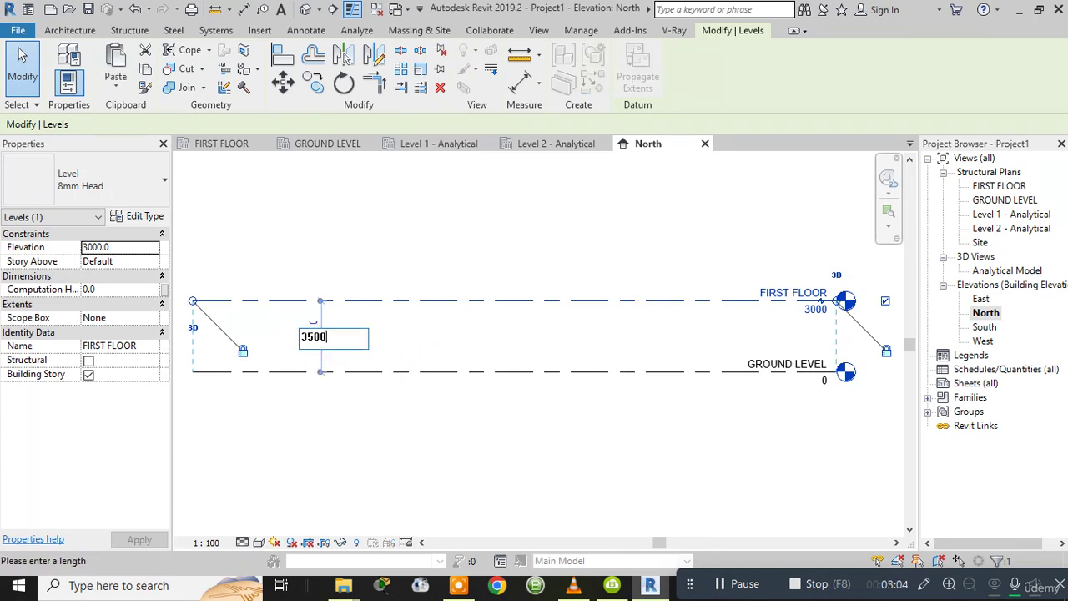
pyautogui.press('Return')
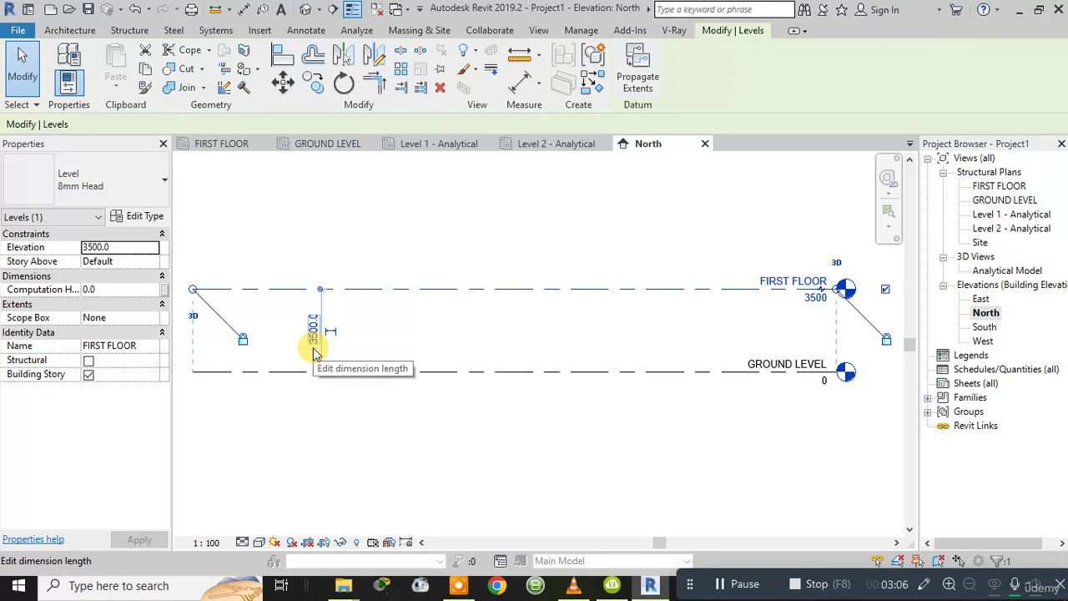
pyautogui.press('Escape')
# Step: Add two successive levels above FIRST FLOOR with Pick Lines, each offset 3500 from the level below and with a plan view
pyautogui.scroll(-2, 726, 354)
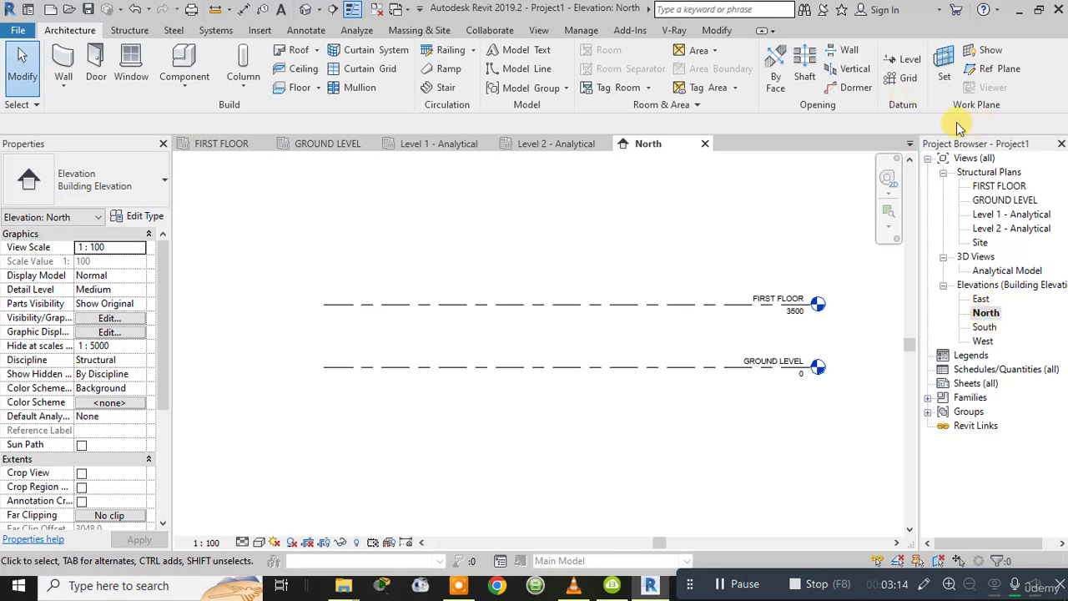
pyautogui.click(908, 60)
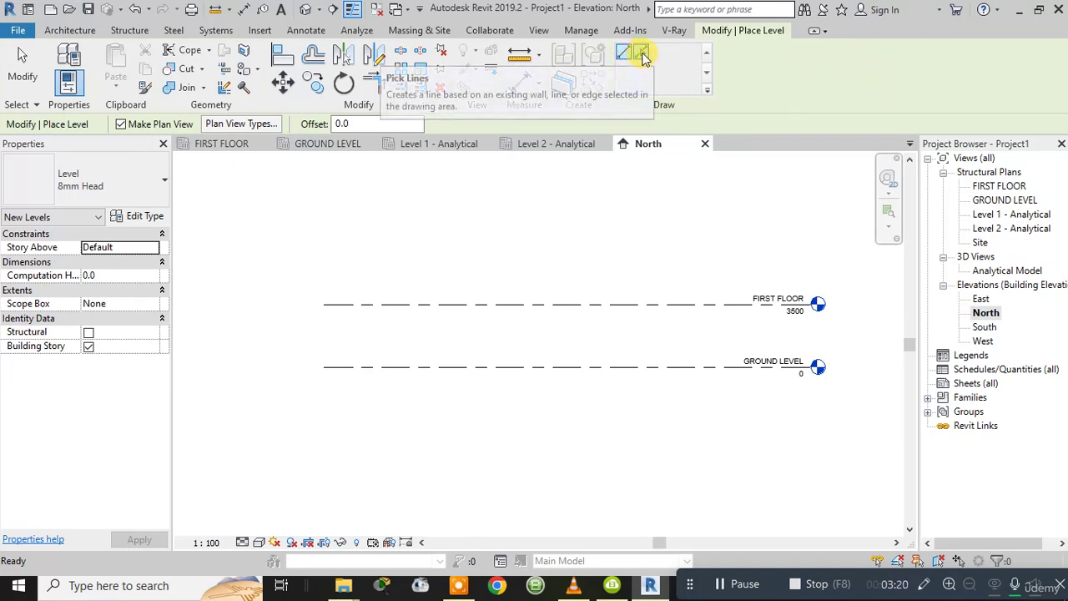
pyautogui.click(642, 55)
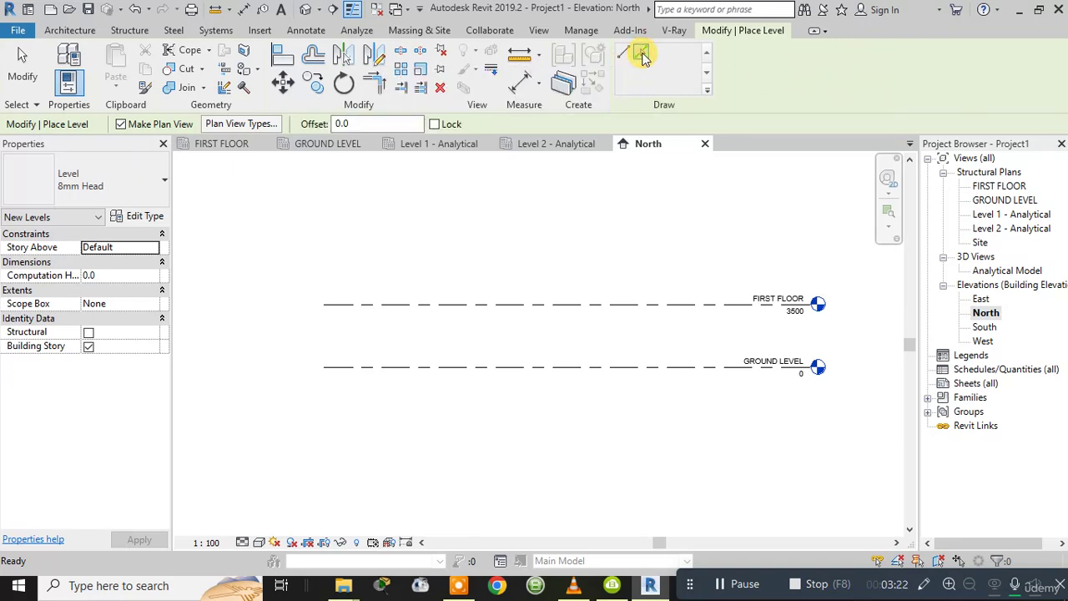
pyautogui.click(373, 123)
pyautogui.press('BackSpace')
pyautogui.press('BackSpace')
pyautogui.press('BackSpace')
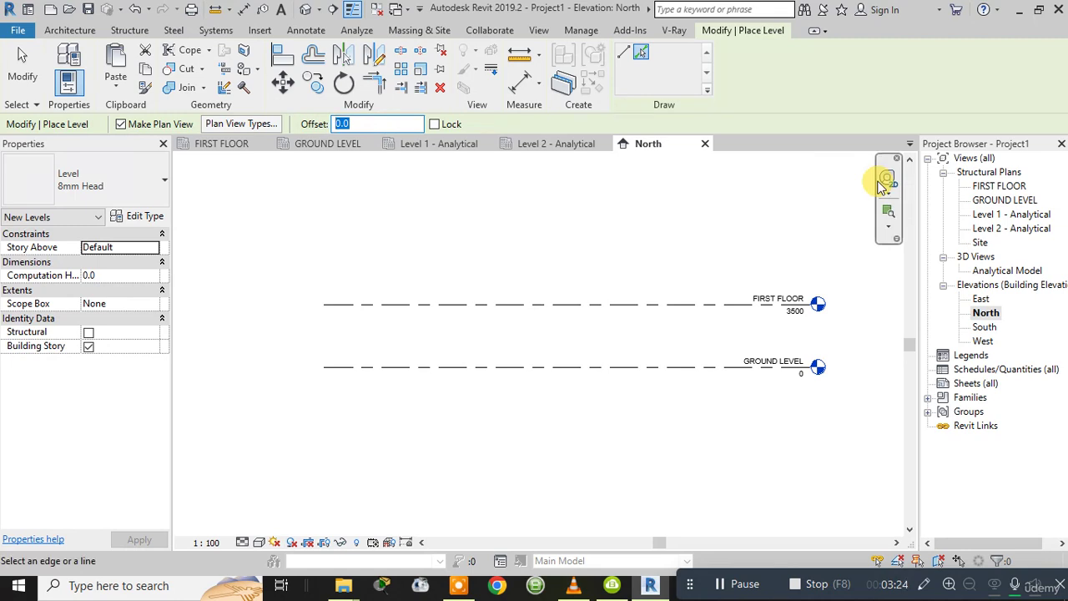
pyautogui.write('35')
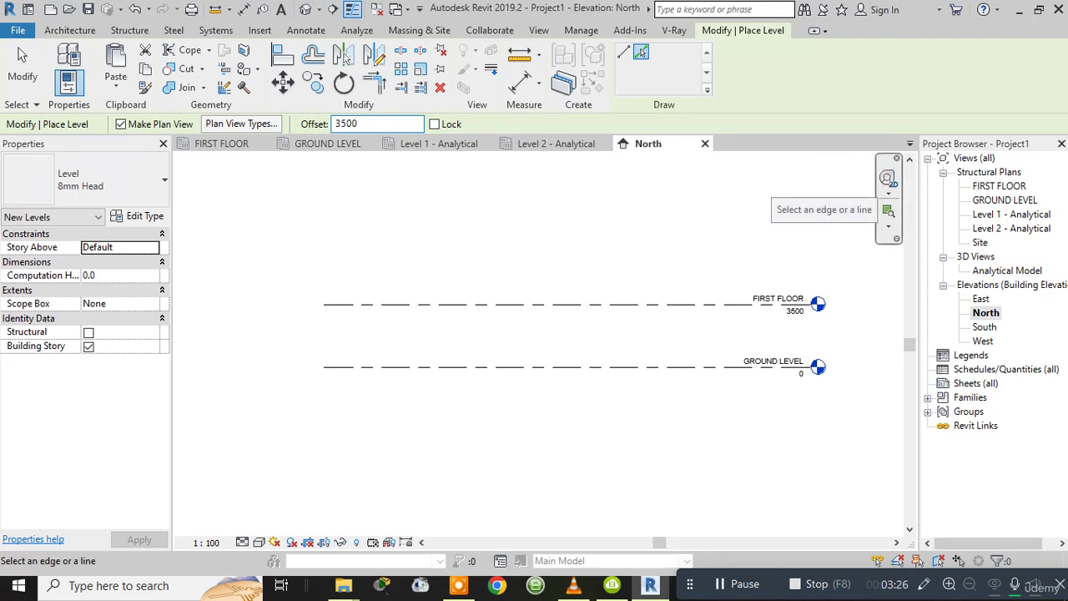
pyautogui.press('Return')
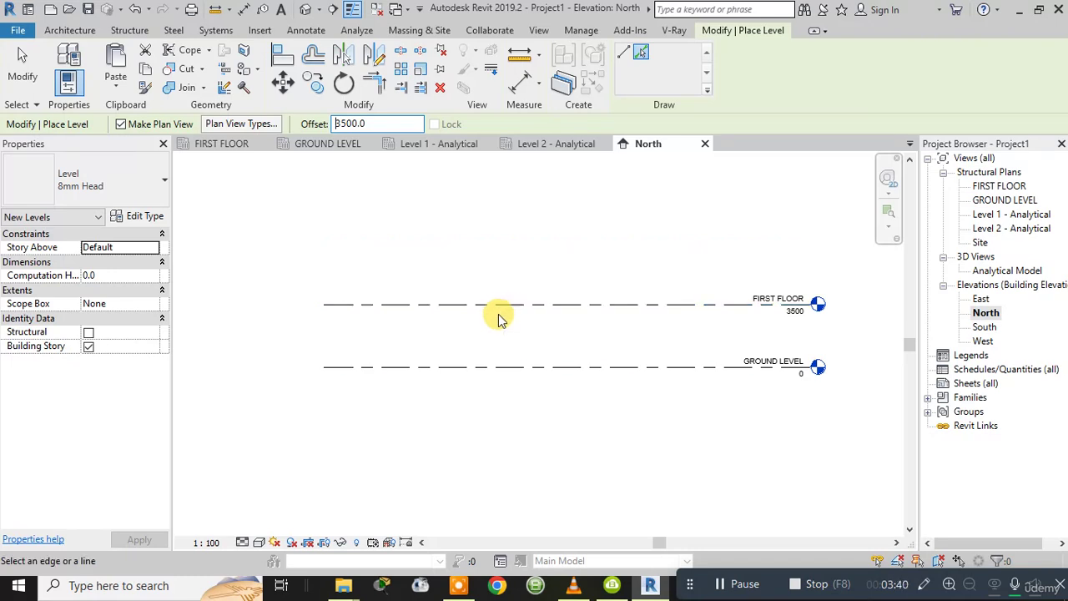
pyautogui.scroll(4, 498, 312)
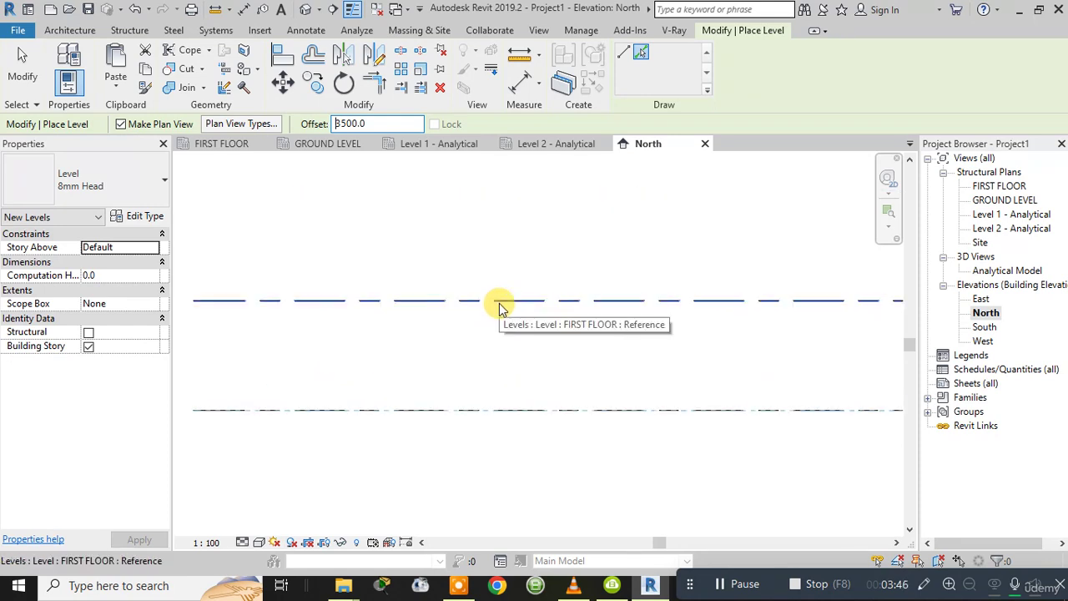
pyautogui.scroll(-3, 498, 308)
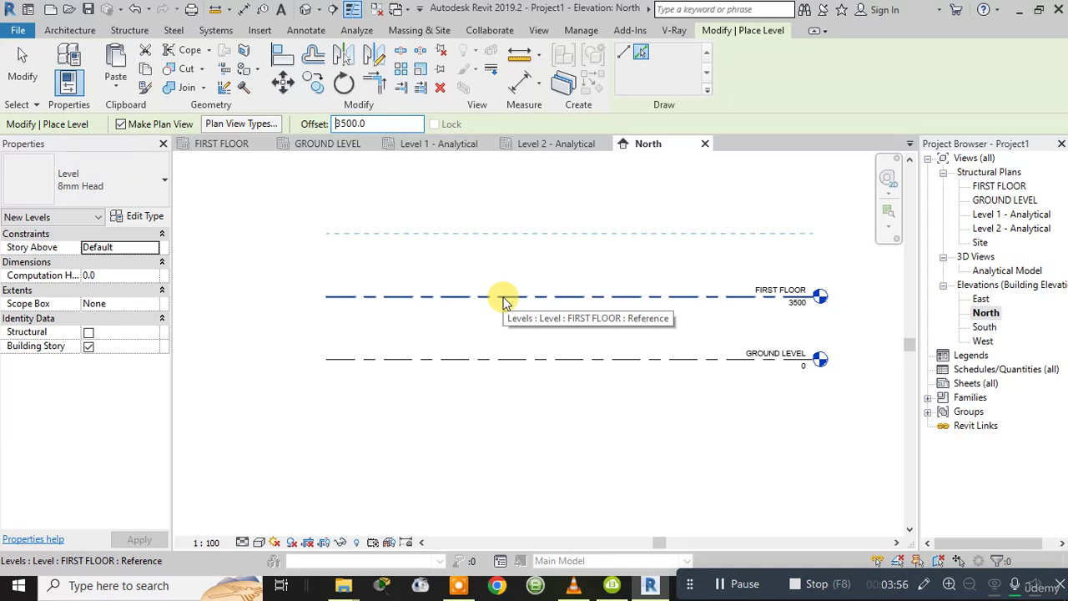
pyautogui.click(503, 297)
pyautogui.scroll(-2, 561, 190)
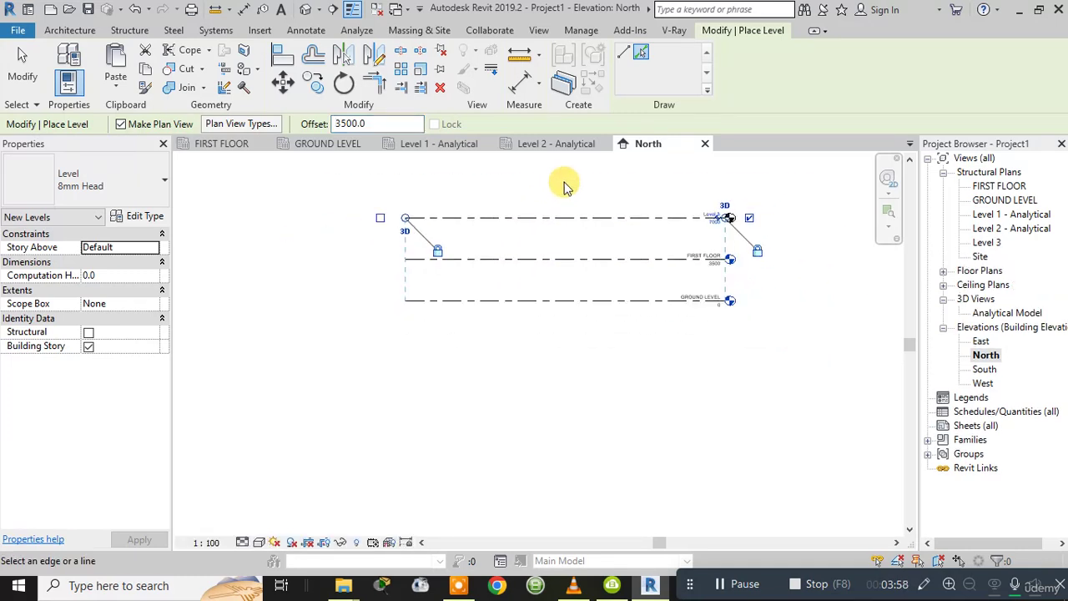
pyautogui.scroll(2, 674, 339)
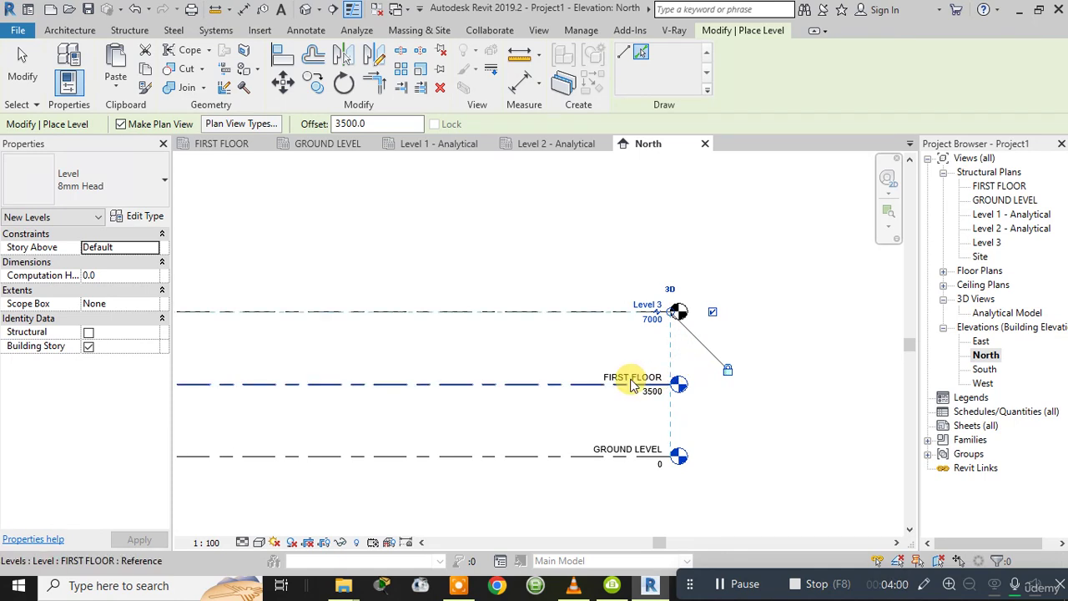
pyautogui.click(538, 312)
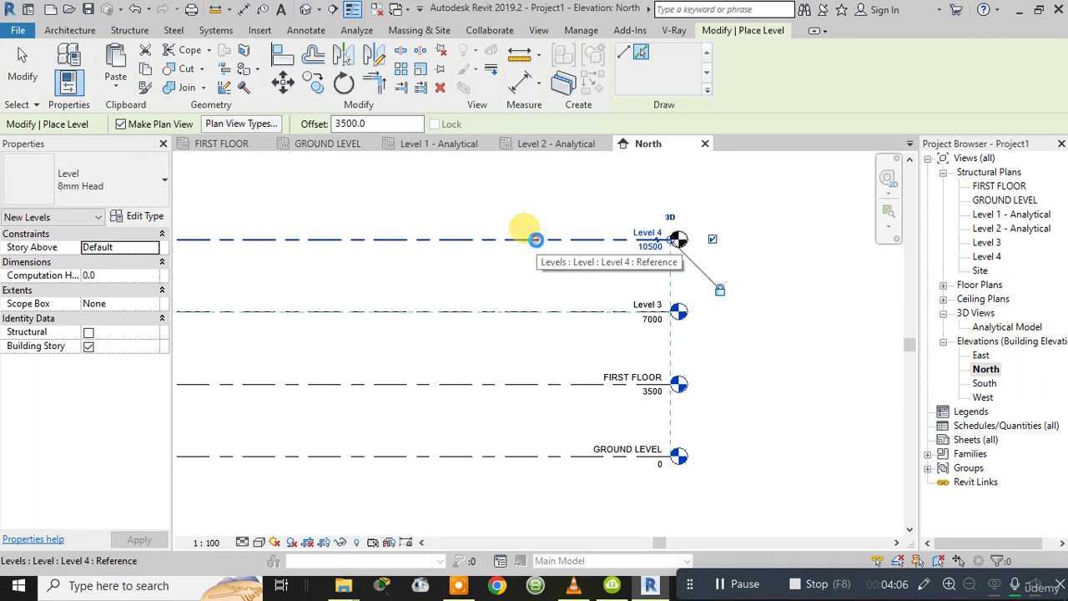
pyautogui.click(538, 241)
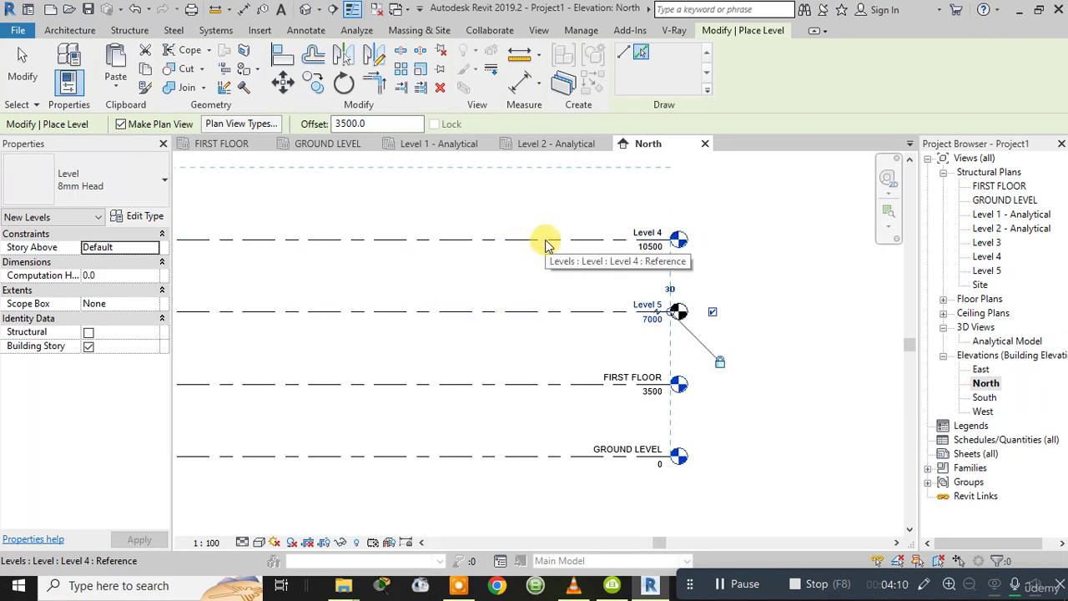
pyautogui.scroll(4, 663, 307)
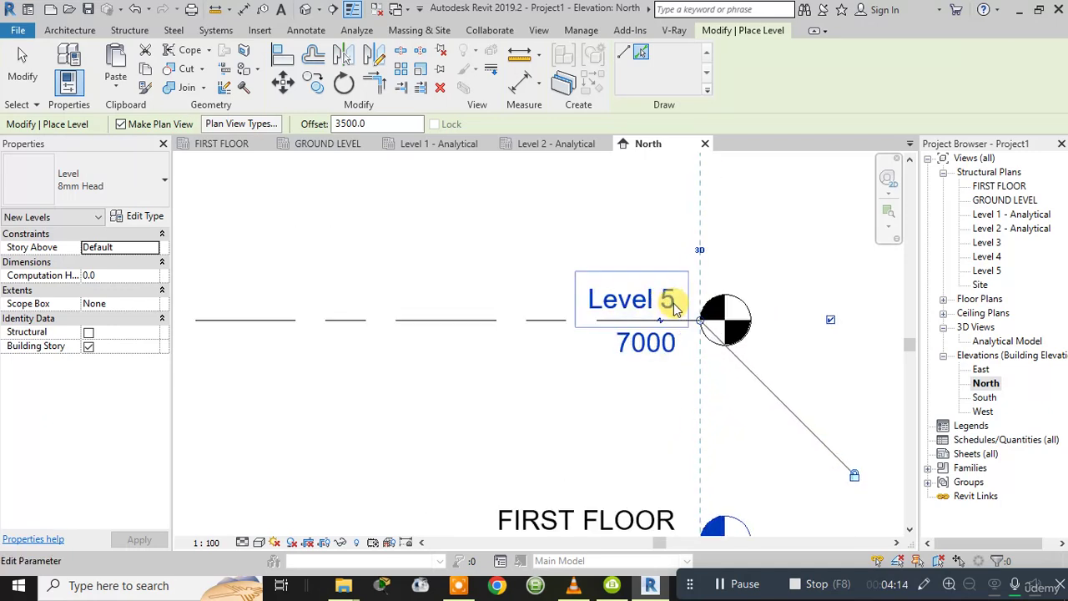
pyautogui.scroll(-7, 674, 304)
pyautogui.hotkey('ctrl', 'z')
pyautogui.scroll(-1, 688, 305)
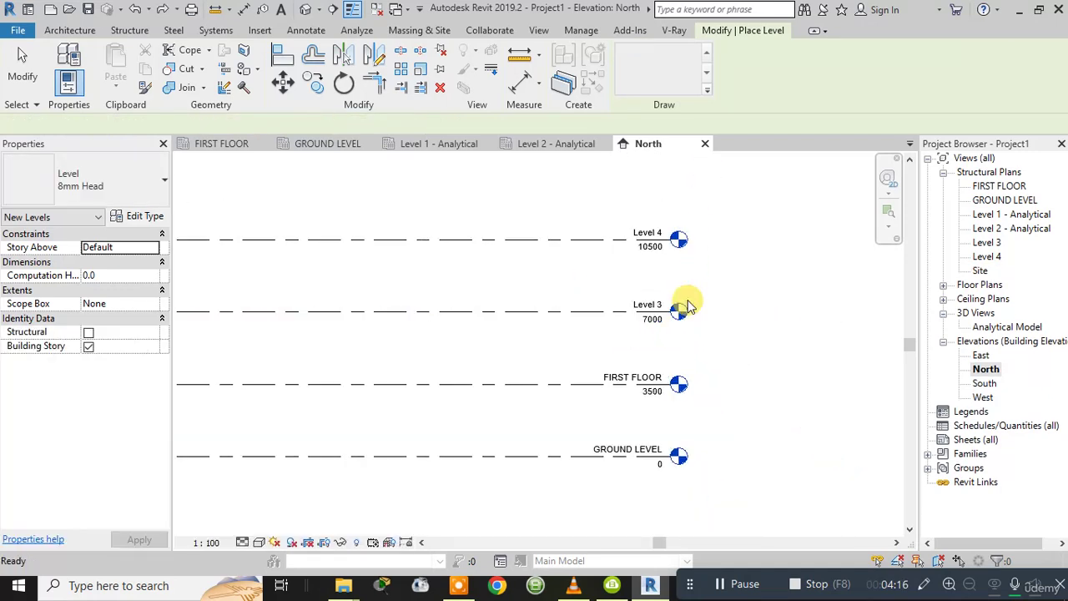
# Step: Add another level offset 3500 above Level 4 with Pick Lines
pyautogui.scroll(-2, 560, 239)
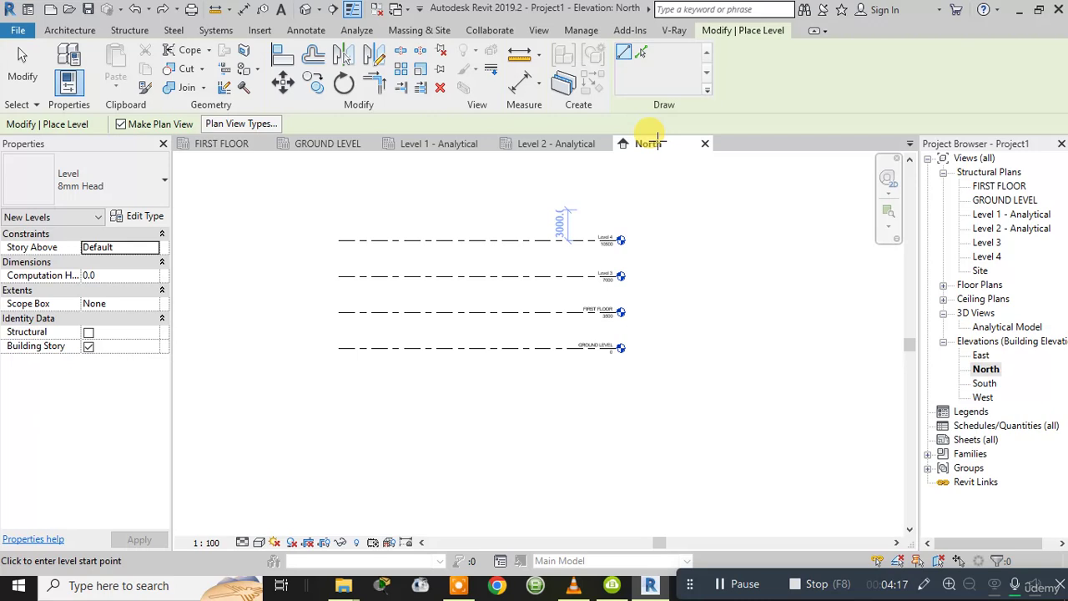
pyautogui.click(641, 53)
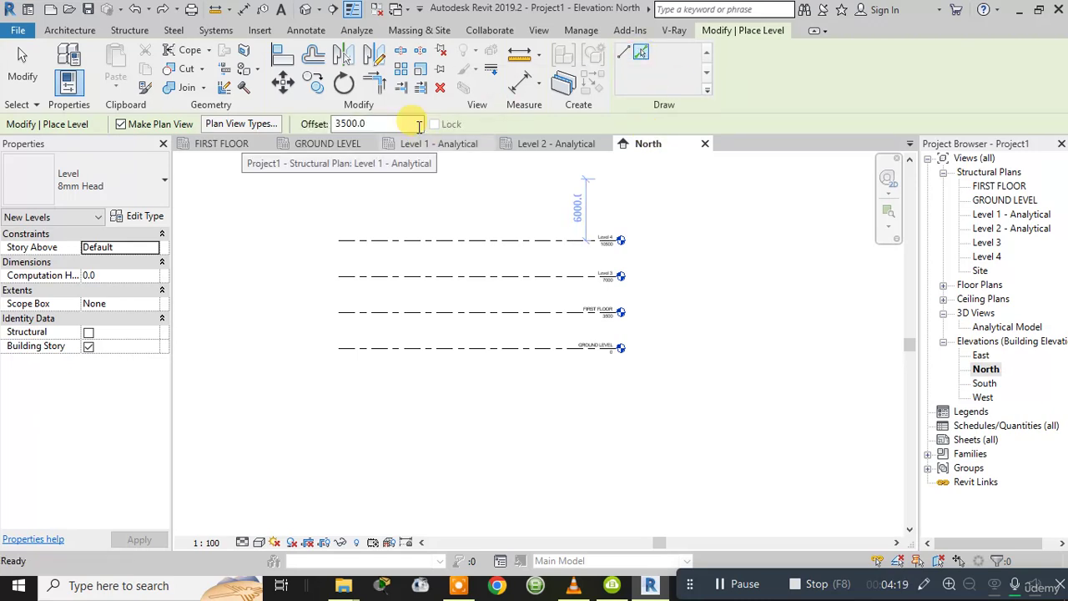
pyautogui.click(505, 240)
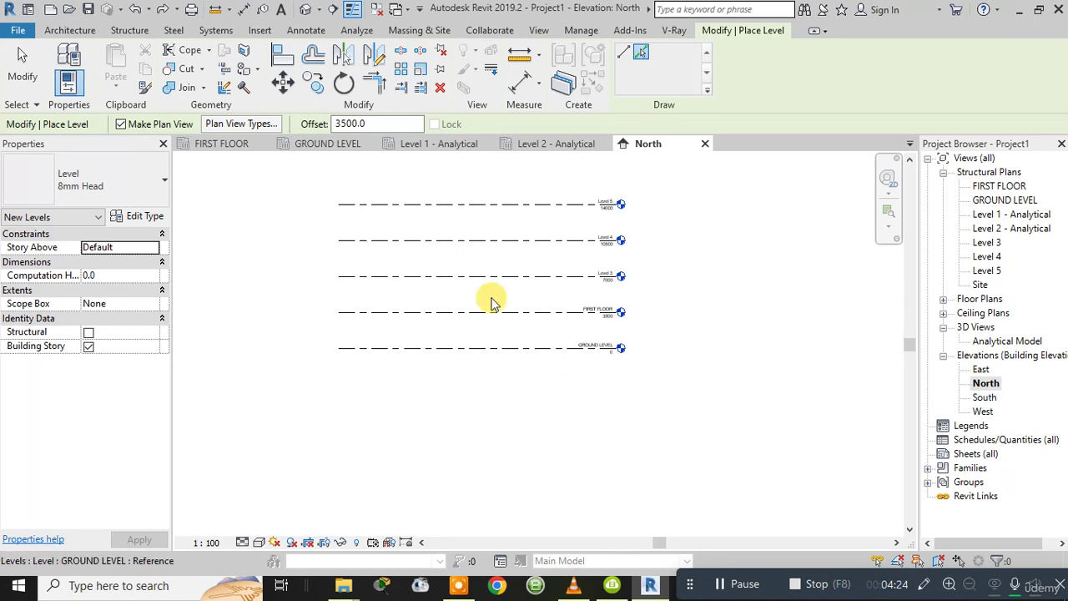
# Step: Add a level 1500 below GROUND LEVEL with Pick Lines and finish placing levels
pyautogui.doubleClick(371, 123)
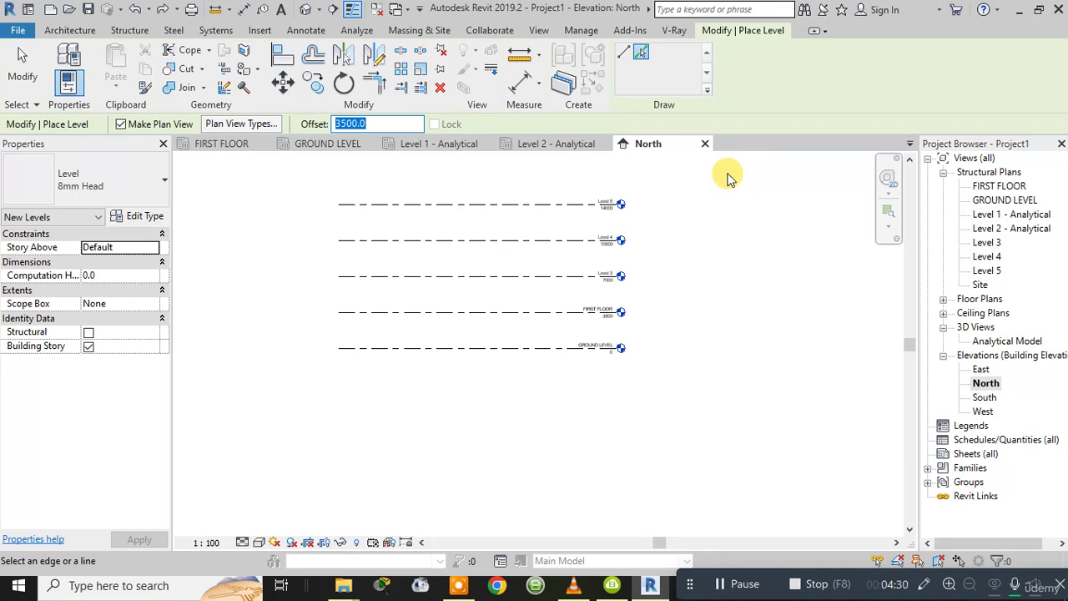
pyautogui.write('1')
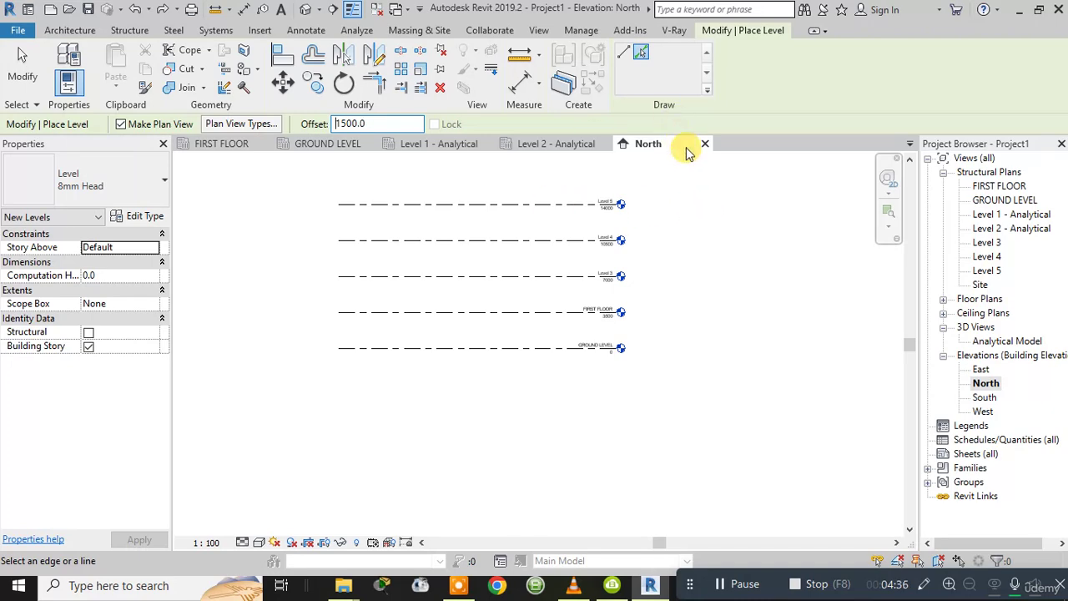
pyautogui.scroll(3, 574, 352)
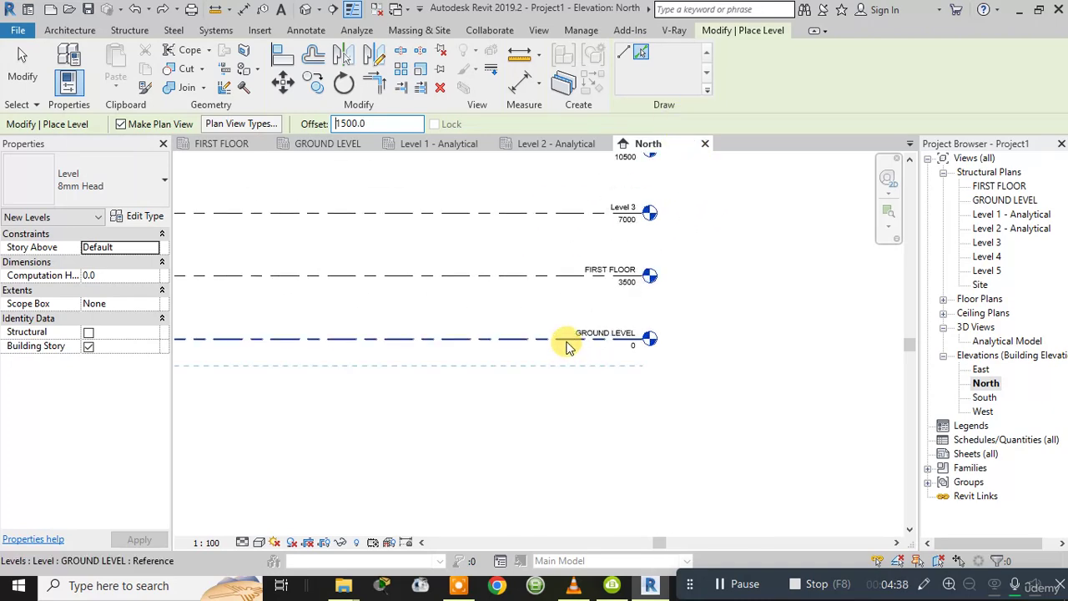
pyautogui.click(566, 344)
pyautogui.press('Escape')
pyautogui.press('Escape')
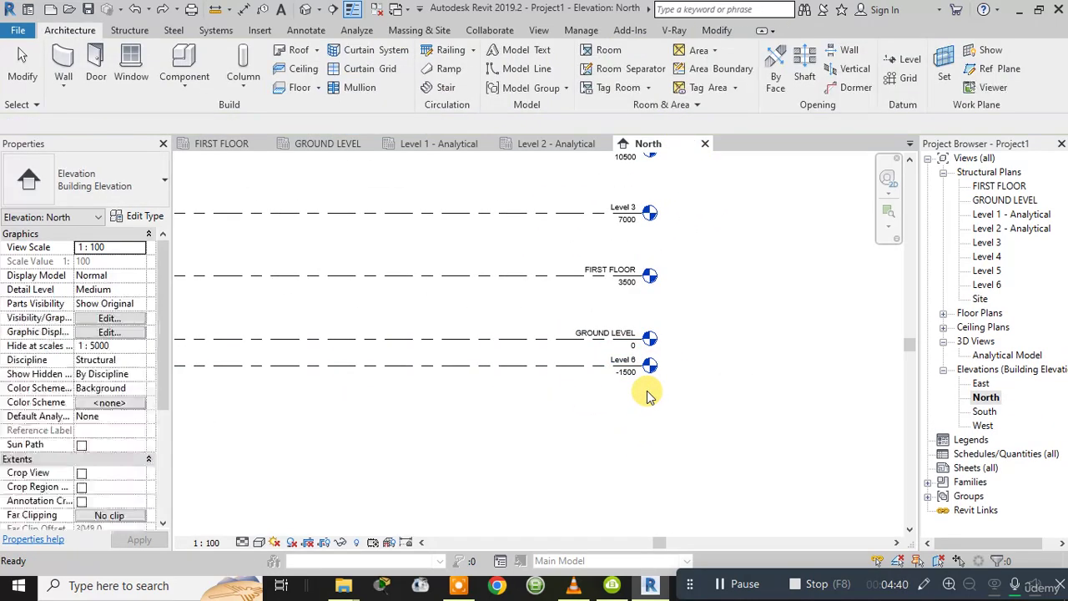
# Step: Rename the level below GROUND LEVEL as FOUNDATION LEVEL, renaming the corresponding views too
pyautogui.scroll(4, 638, 396)
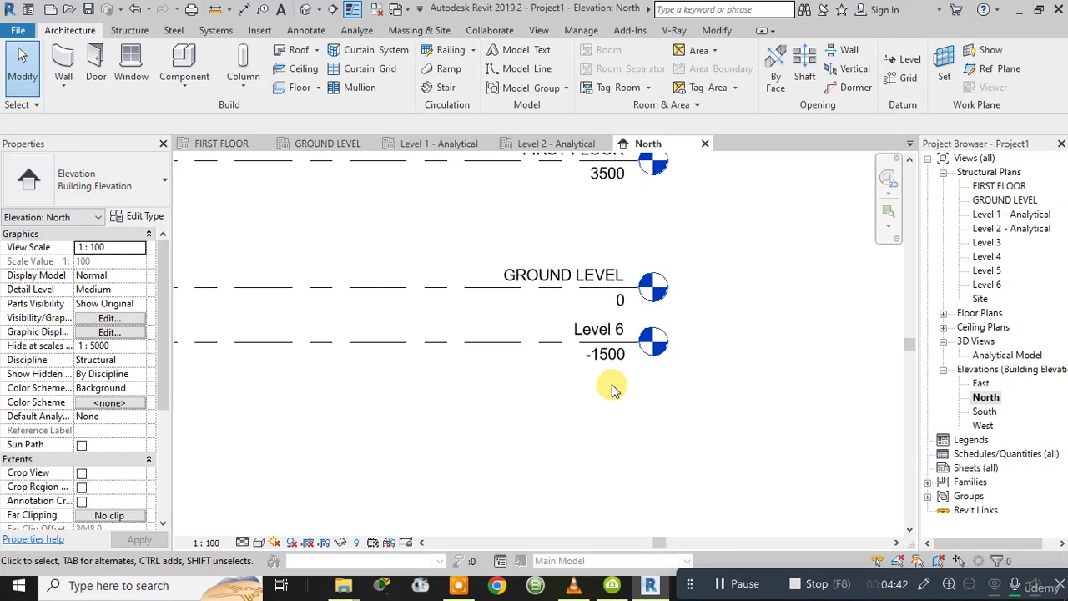
pyautogui.scroll(-2, 613, 389)
pyautogui.scroll(3, 614, 388)
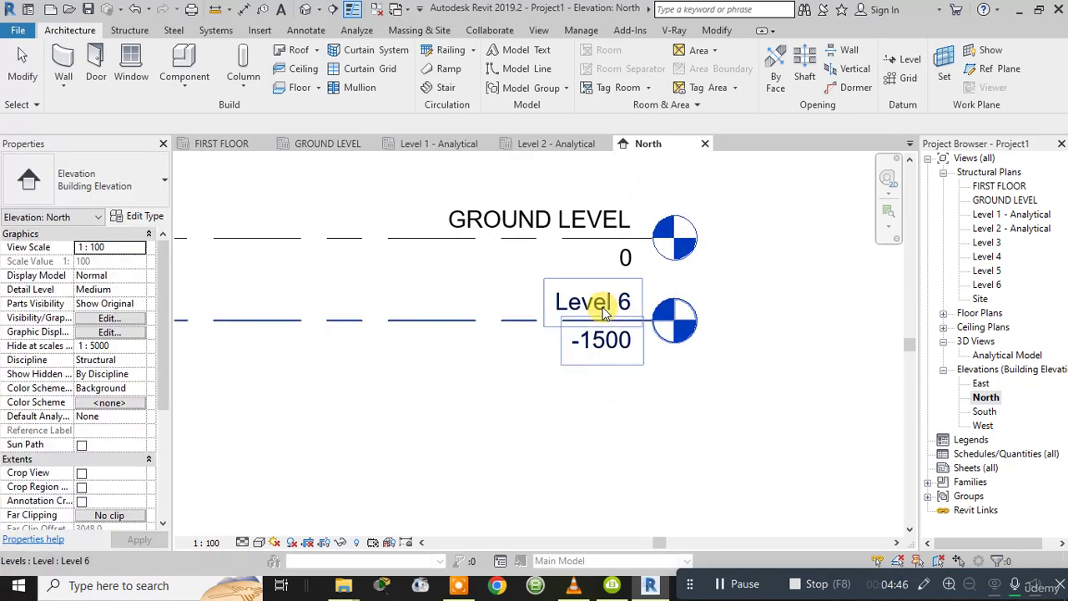
pyautogui.doubleClick(599, 306)
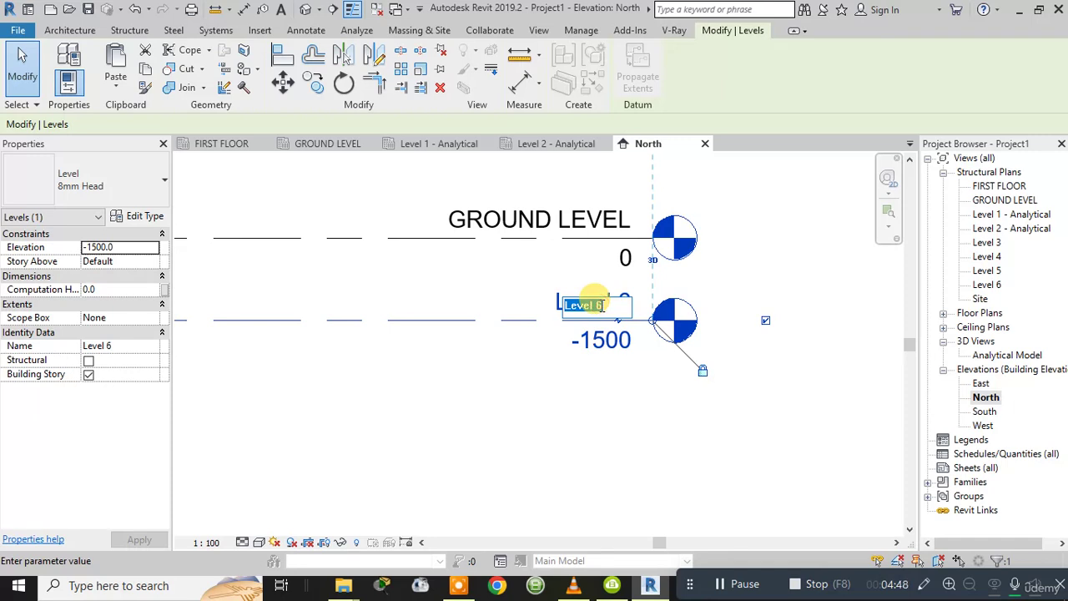
pyautogui.write('FOUNDA')
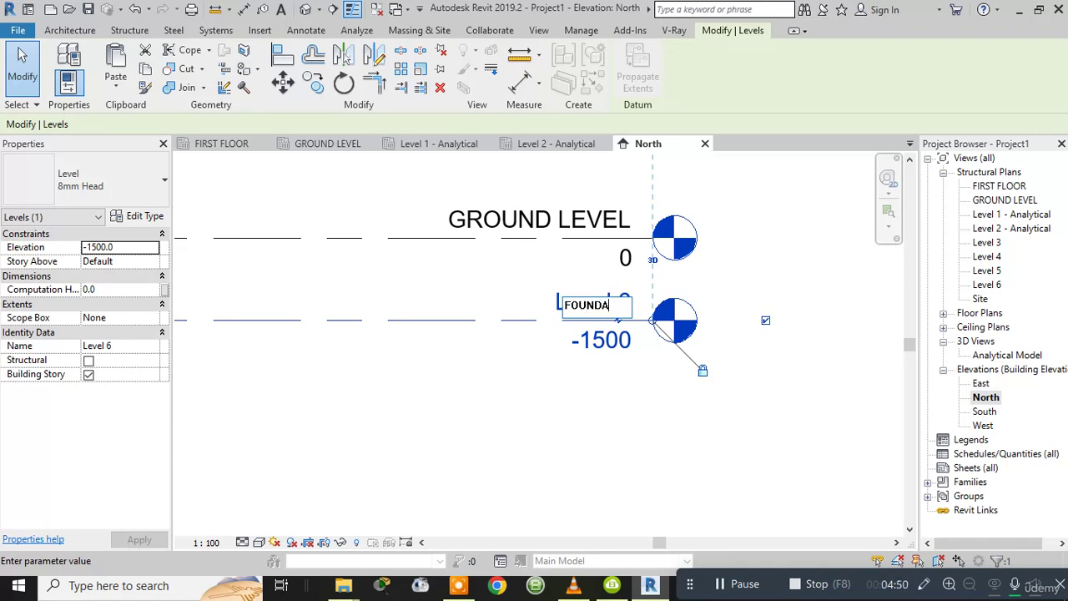
pyautogui.write('TION LEEVL')
pyautogui.press('BackSpace')
pyautogui.press('BackSpace')
pyautogui.press('BackSpace')
pyautogui.write('VEL')
pyautogui.click(564, 399)
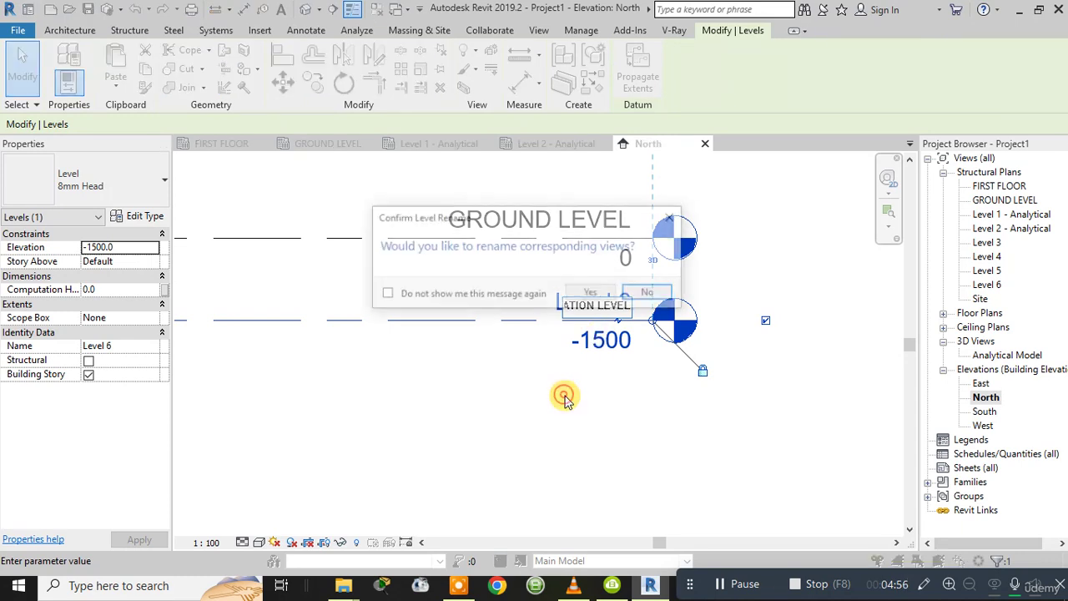
pyautogui.click(590, 292)
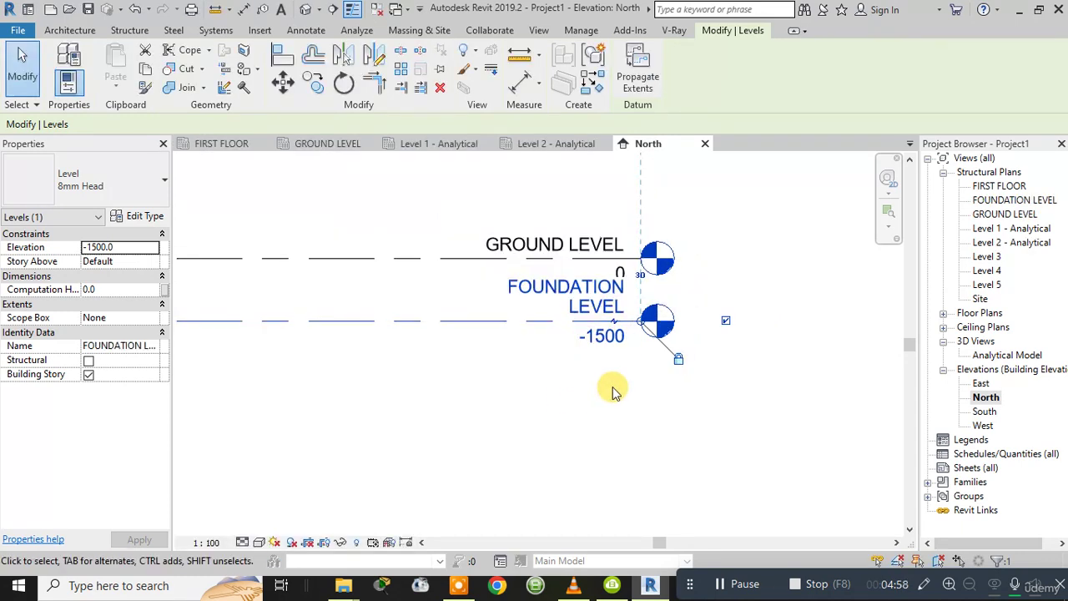
# Step: Set the distance between GROUND LEVEL and FOUNDATION LEVEL to 2000
pyautogui.scroll(-4, 613, 392)
pyautogui.moveTo(708, 324); pyautogui.dragTo(784, 355, button='middle')
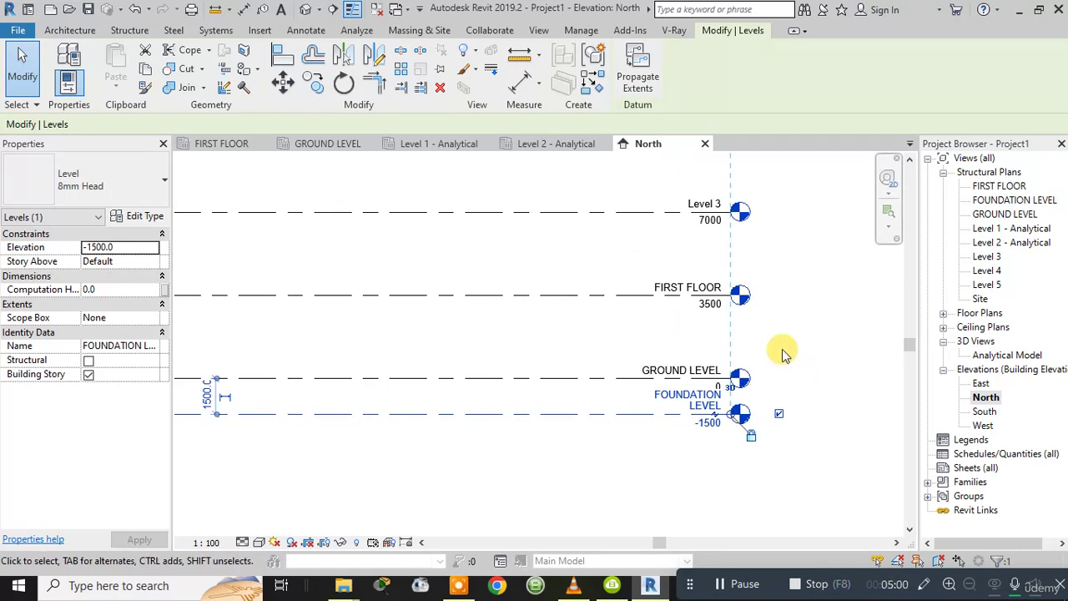
pyautogui.click(204, 403)
pyautogui.write('1200')
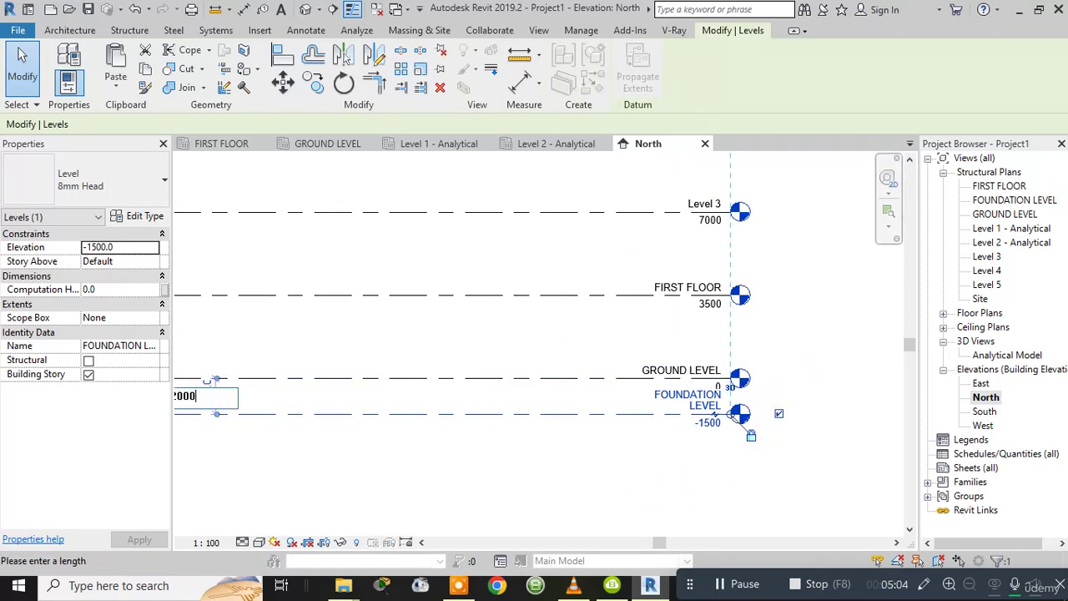
pyautogui.scroll(-2, 245, 405)
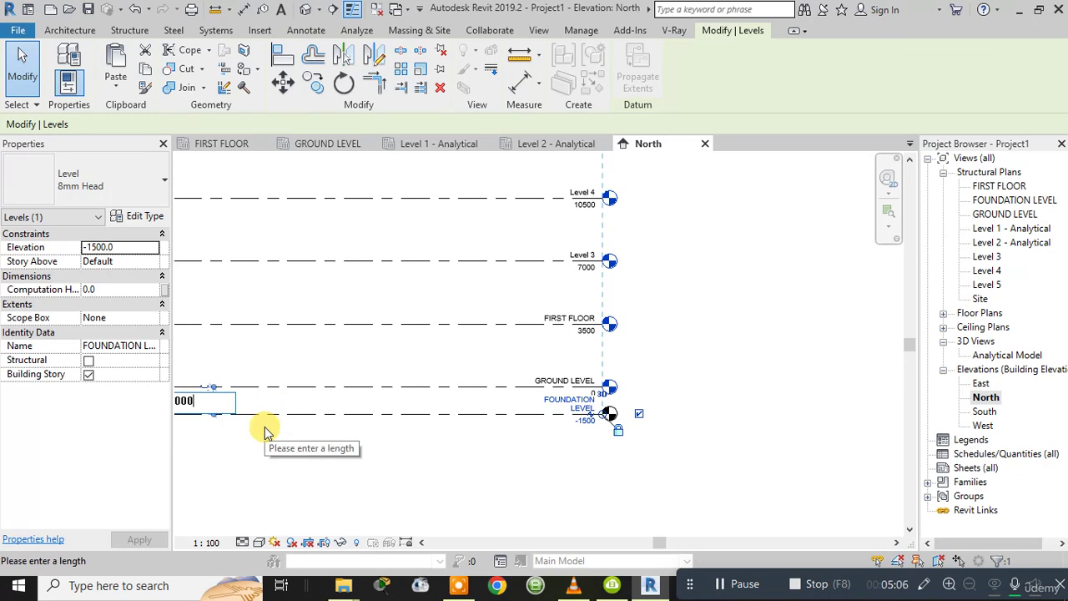
pyautogui.press('Return')
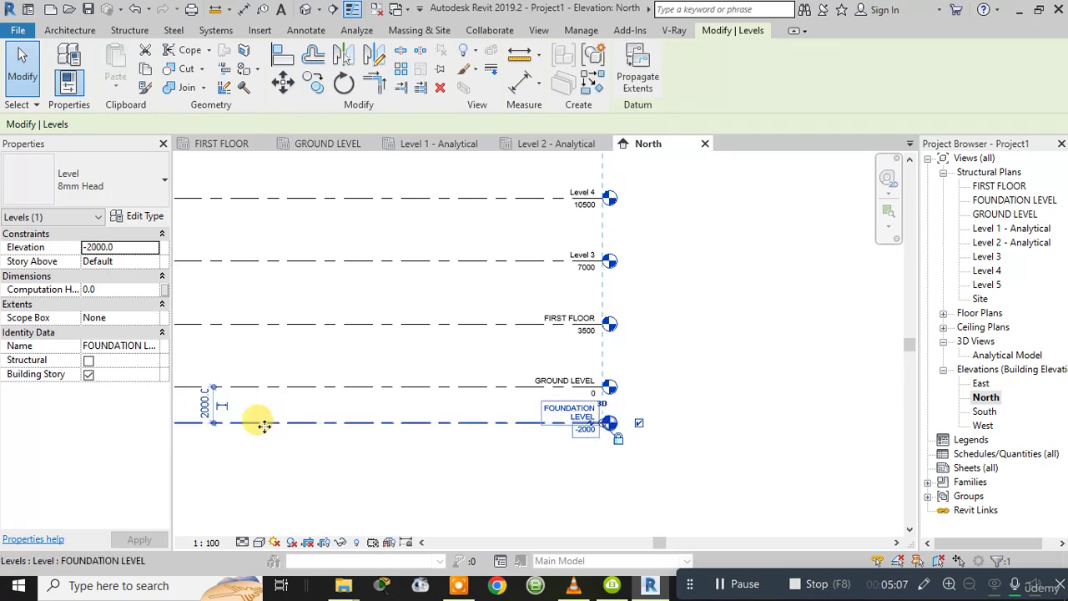
pyautogui.click(281, 477)
# Step: Rename Level 3 as 2ND FLOOR, renaming the corresponding views too
pyautogui.scroll(2, 594, 425)
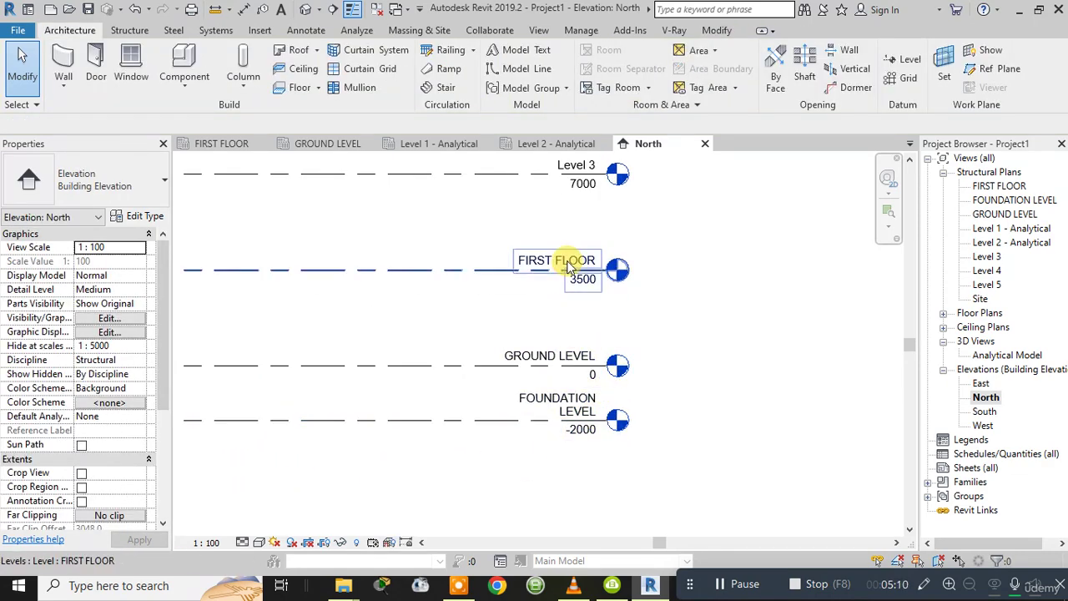
pyautogui.moveTo(632, 357); pyautogui.dragTo(723, 463, button='middle')
pyautogui.doubleClick(660, 266)
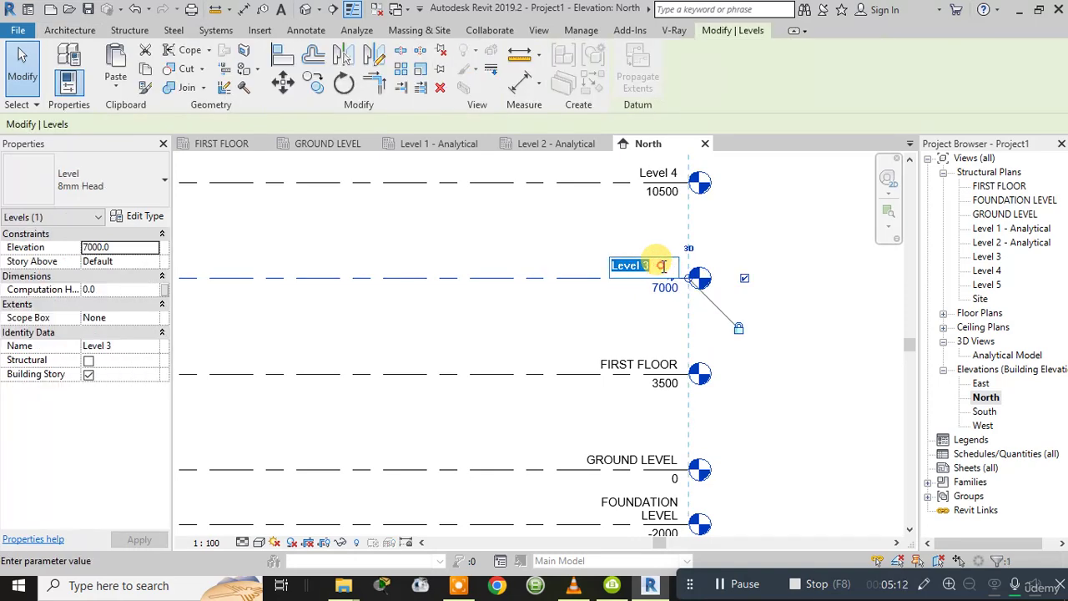
pyautogui.write('2ND FLOOR')
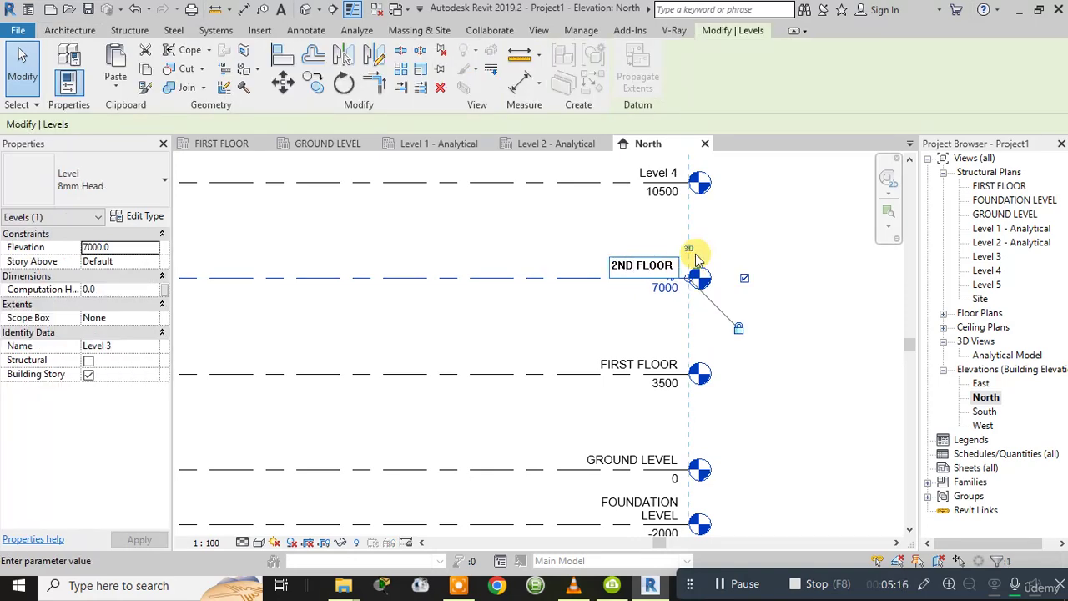
pyautogui.click(745, 234)
pyautogui.click(599, 294)
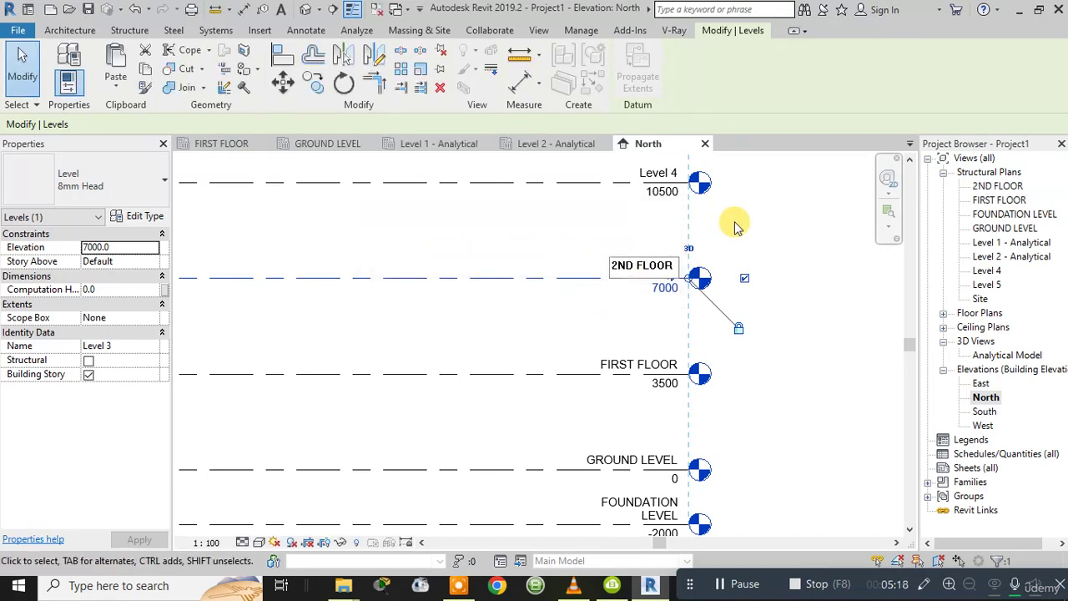
# Step: Rename Level 4 as 3RD FLOOR, renaming the corresponding views too
pyautogui.scroll(-1, 737, 226)
pyautogui.moveTo(737, 226); pyautogui.dragTo(720, 320, button='middle')
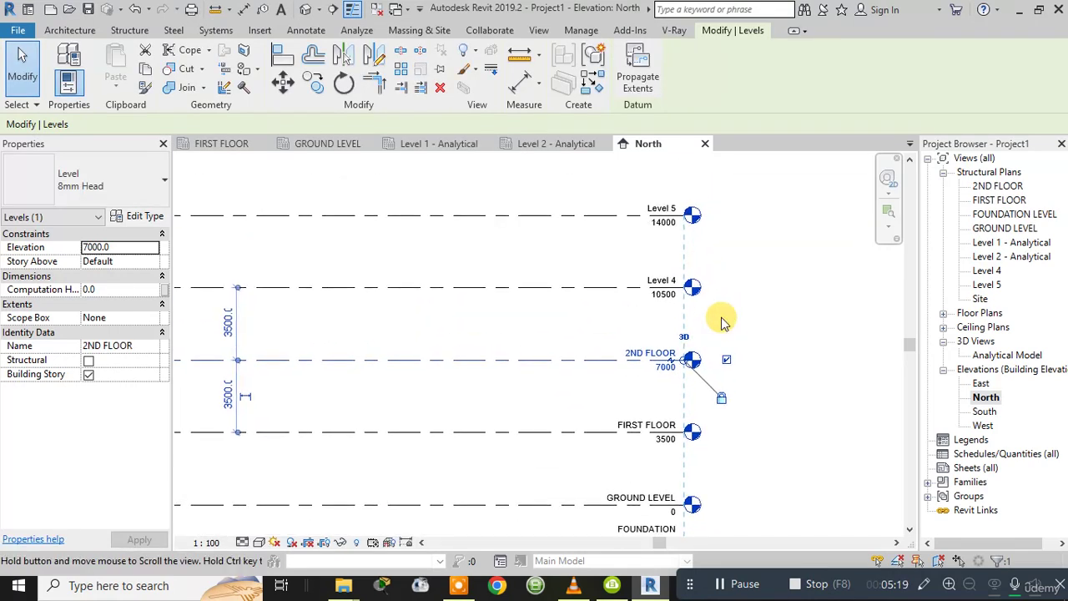
pyautogui.click(666, 275)
pyautogui.click(666, 276)
pyautogui.moveTo(665, 276); pyautogui.dragTo(543, 288)
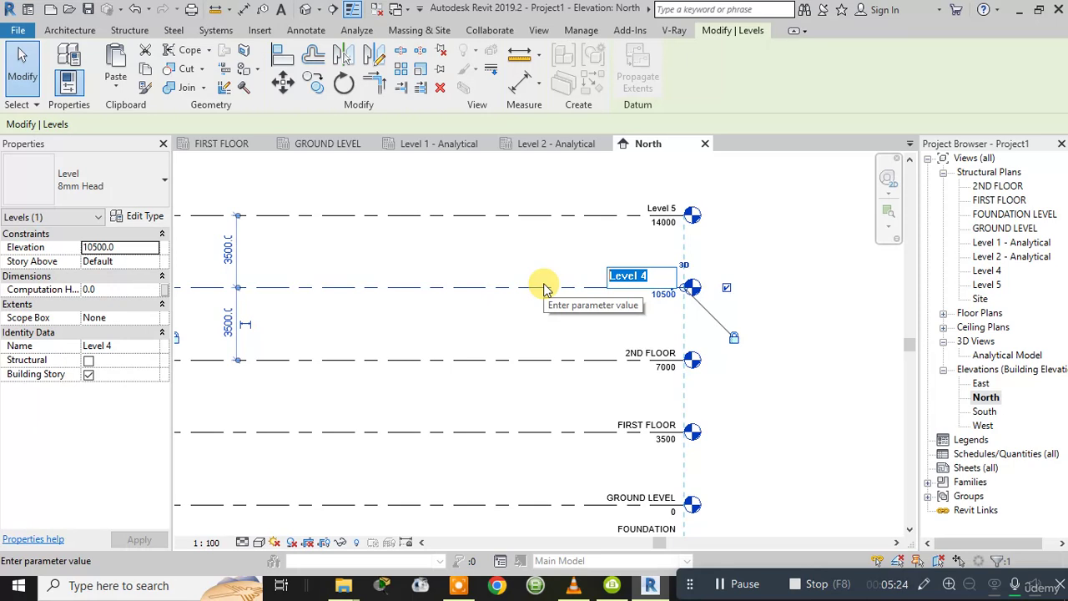
pyautogui.write('3RD ')
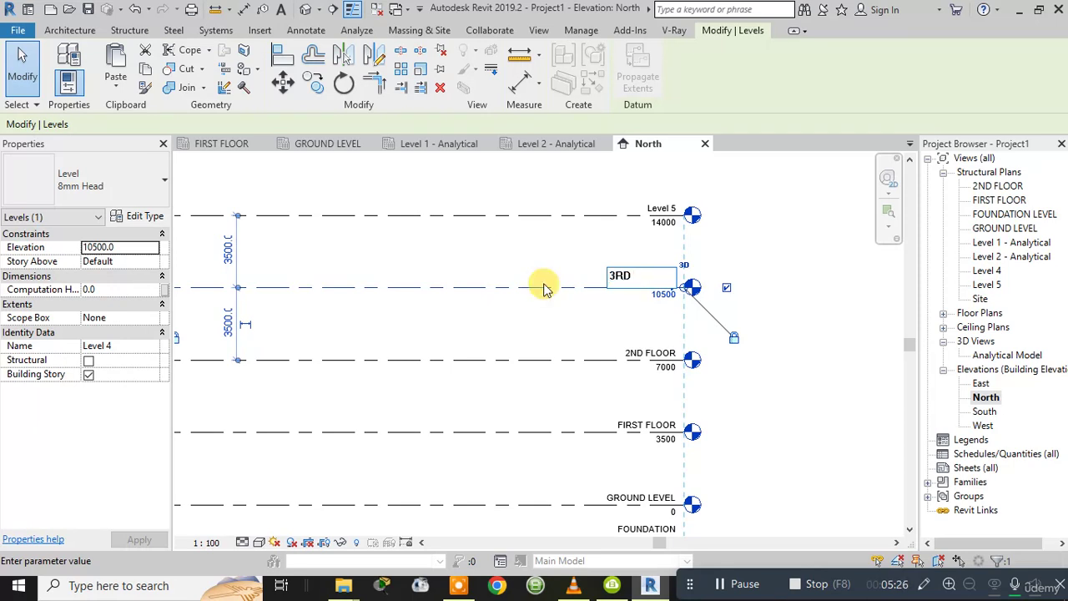
pyautogui.write('FLOOR')
pyautogui.click(757, 258)
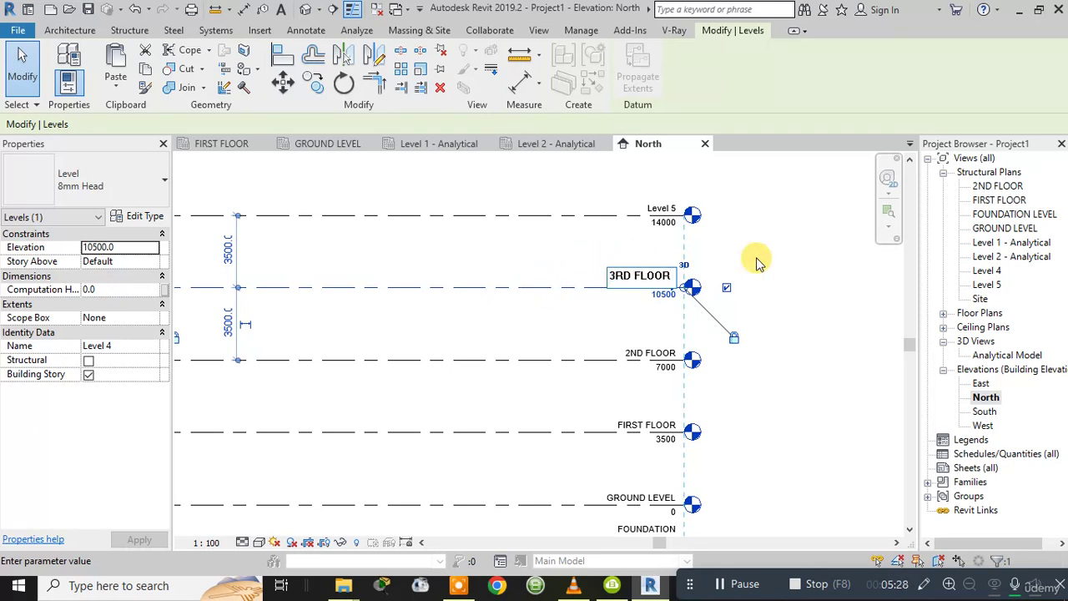
pyautogui.click(582, 295)
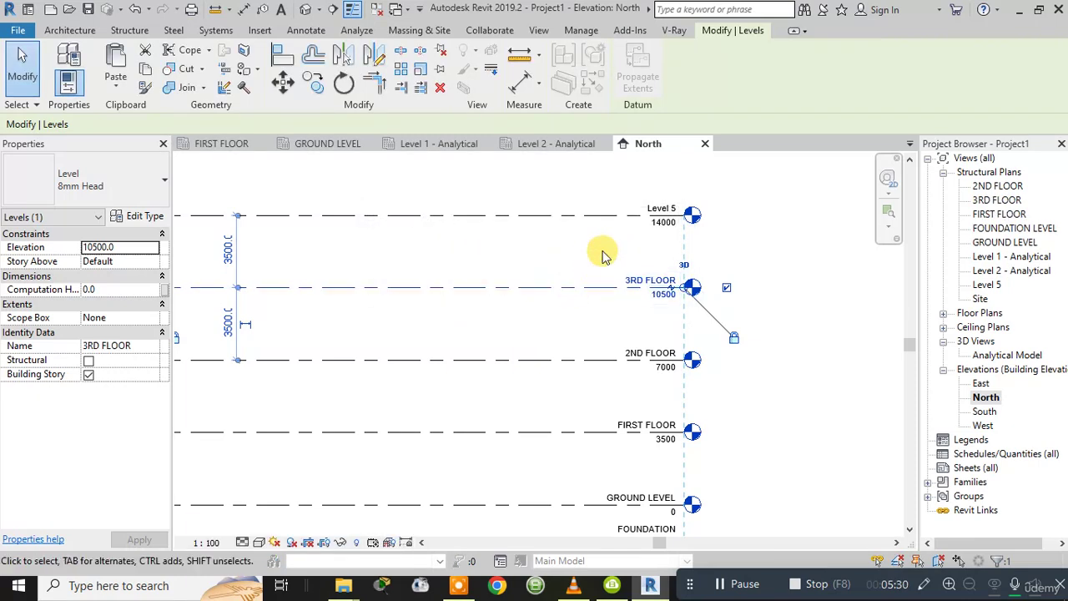
# Step: Rename Level 5 as MUMTY LEVEL, renaming the corresponding views too
pyautogui.scroll(2, 663, 201)
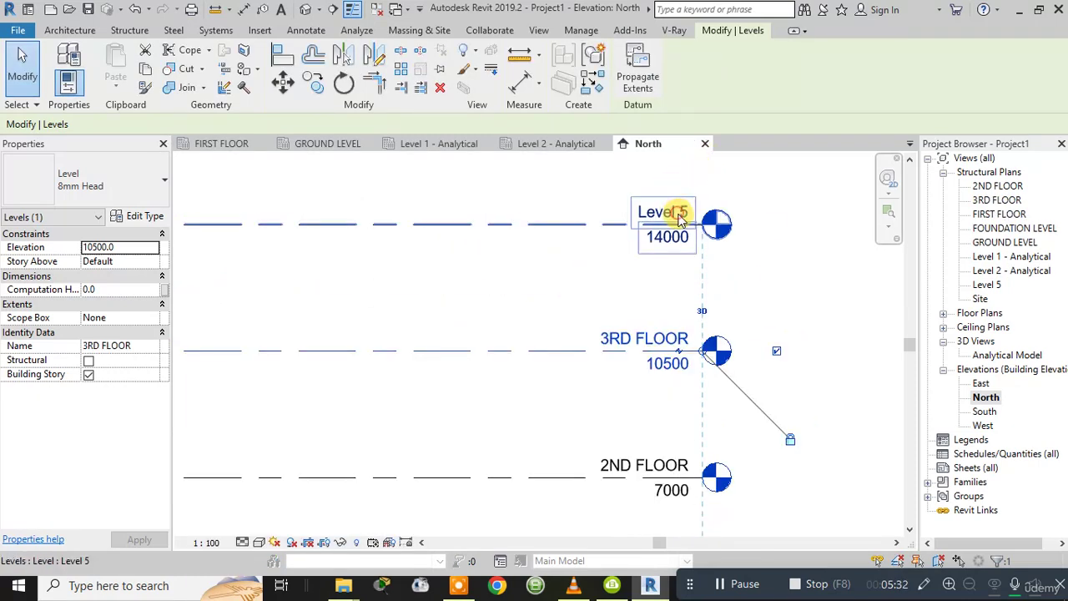
pyautogui.doubleClick(677, 212)
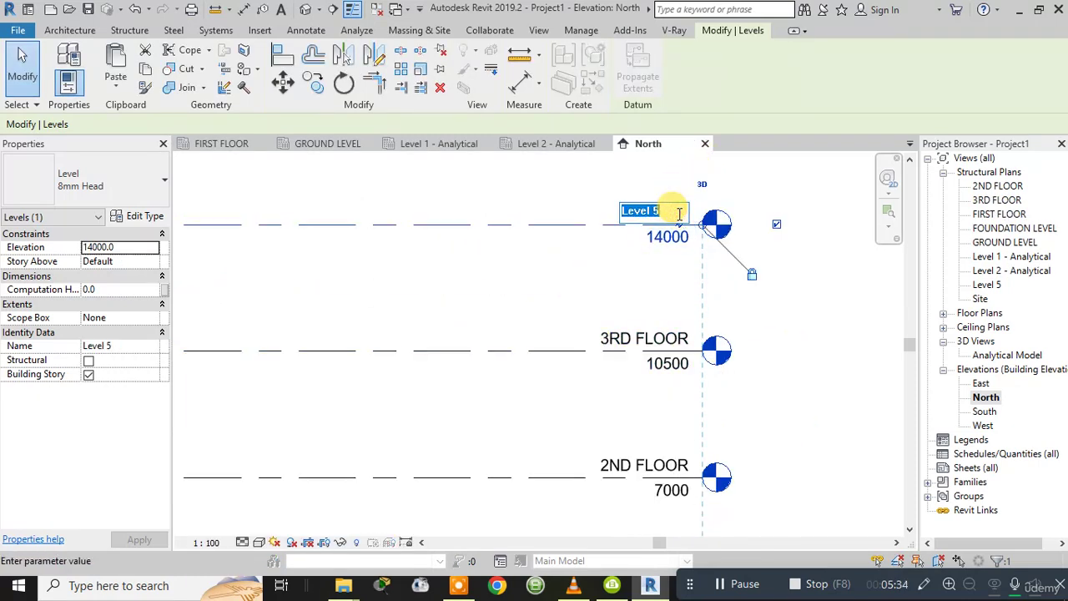
pyautogui.write('MUMTY')
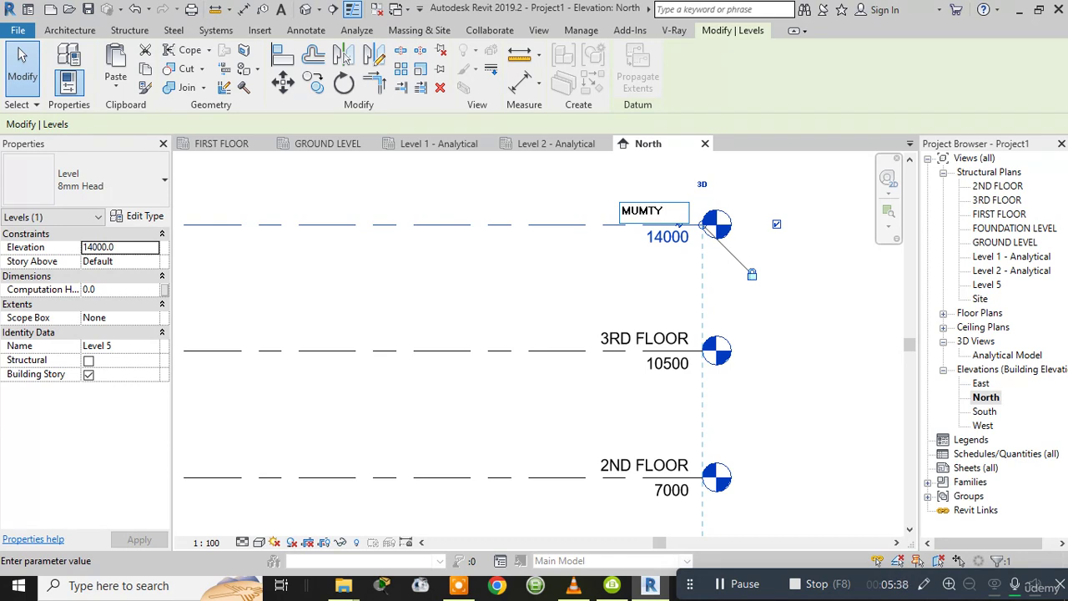
pyautogui.write(' LEVEL')
pyautogui.click(788, 311)
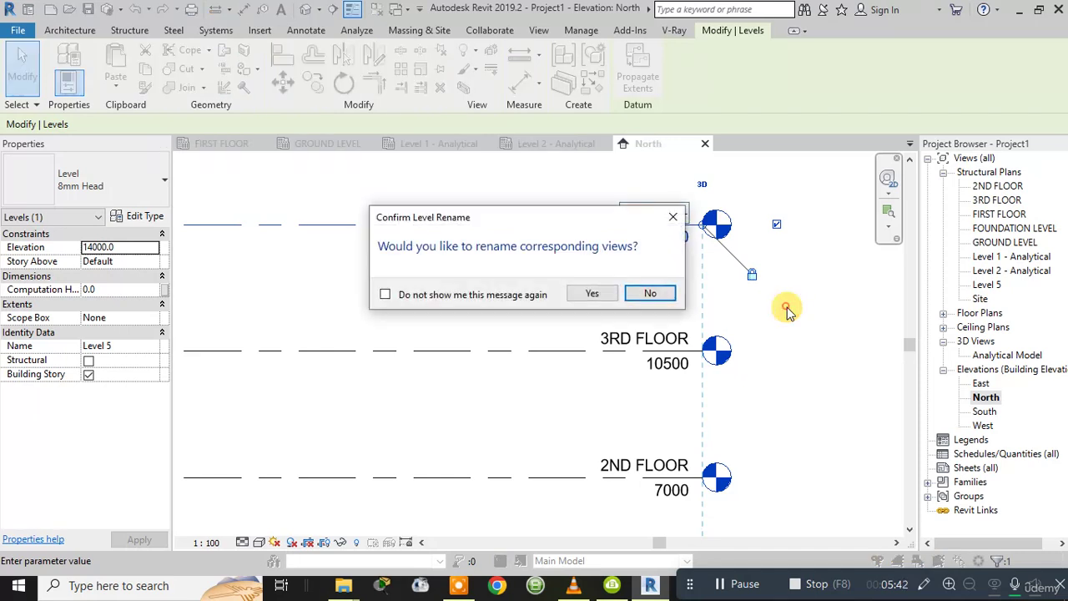
pyautogui.click(602, 295)
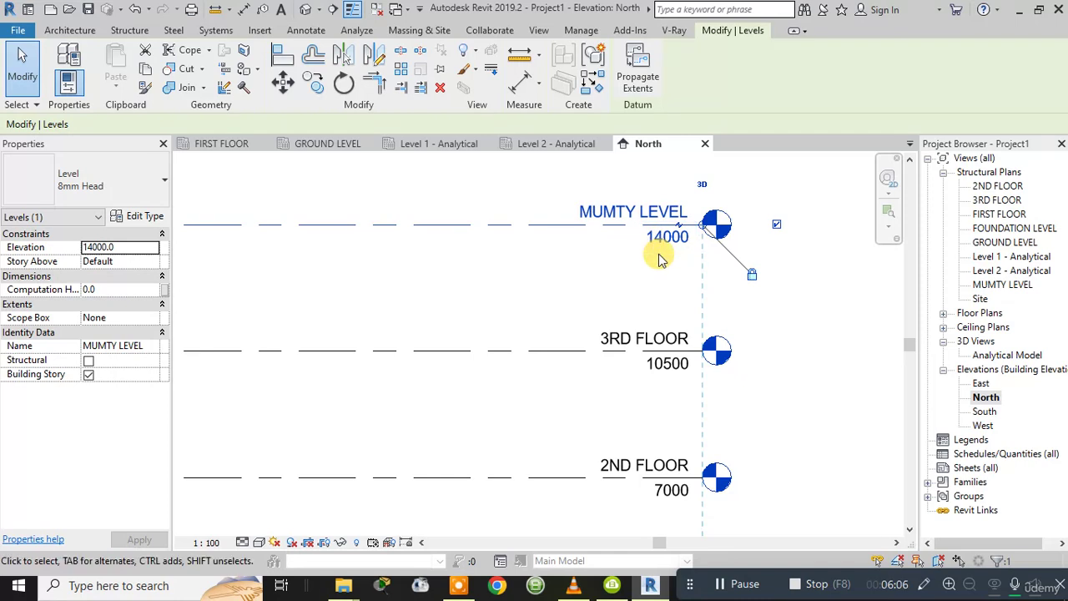
# Step: Set the distance between MUMTY LEVEL and 3RD FLOOR to 3000
pyautogui.scroll(-2, 667, 267)
pyautogui.moveTo(659, 271); pyautogui.dragTo(684, 281, button='middle')
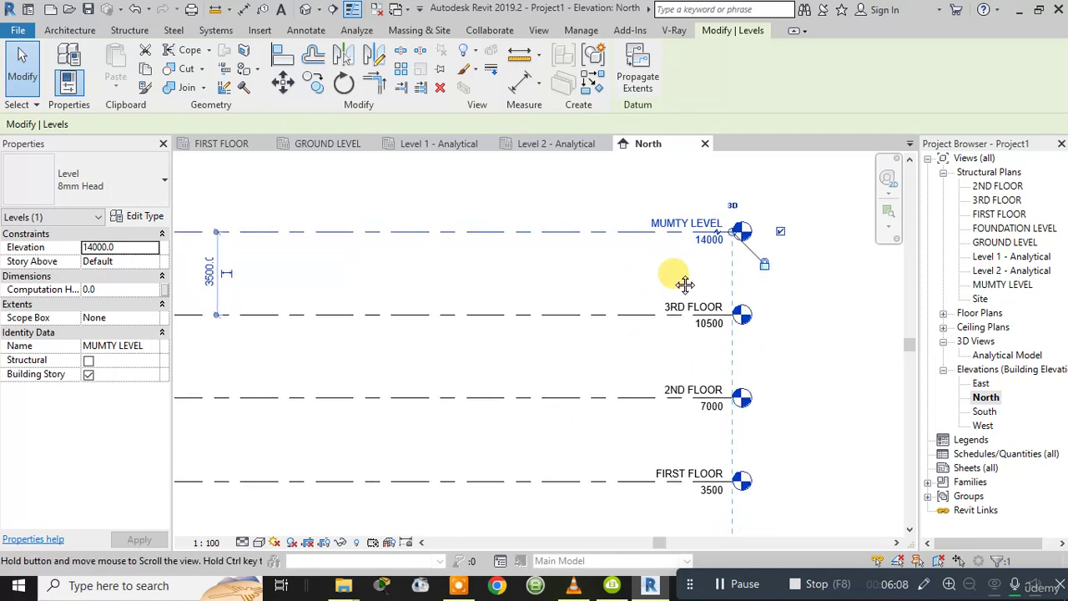
pyautogui.click(210, 275)
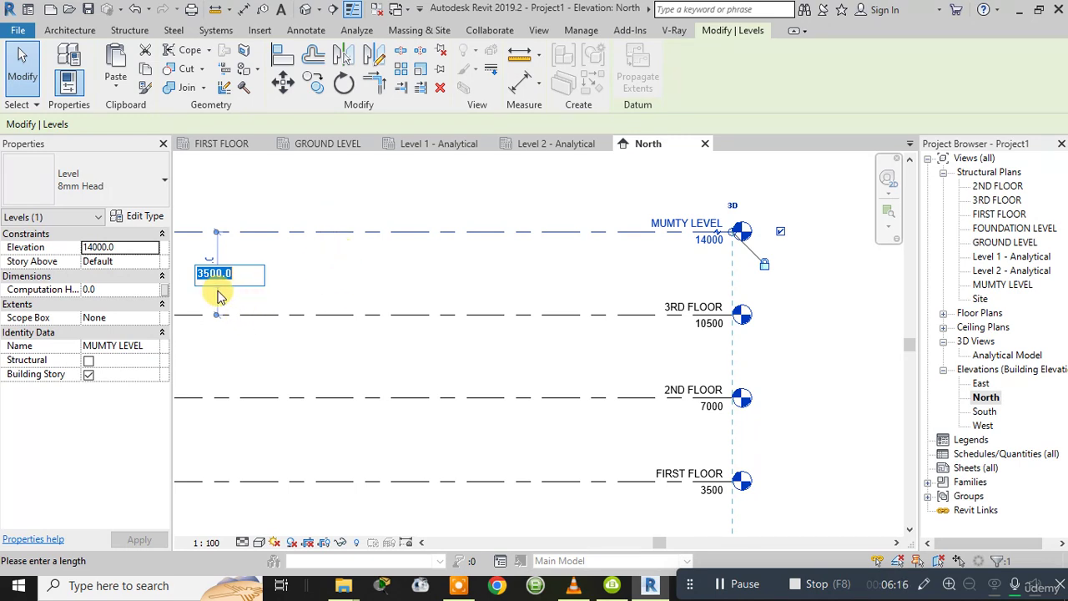
pyautogui.write('30')
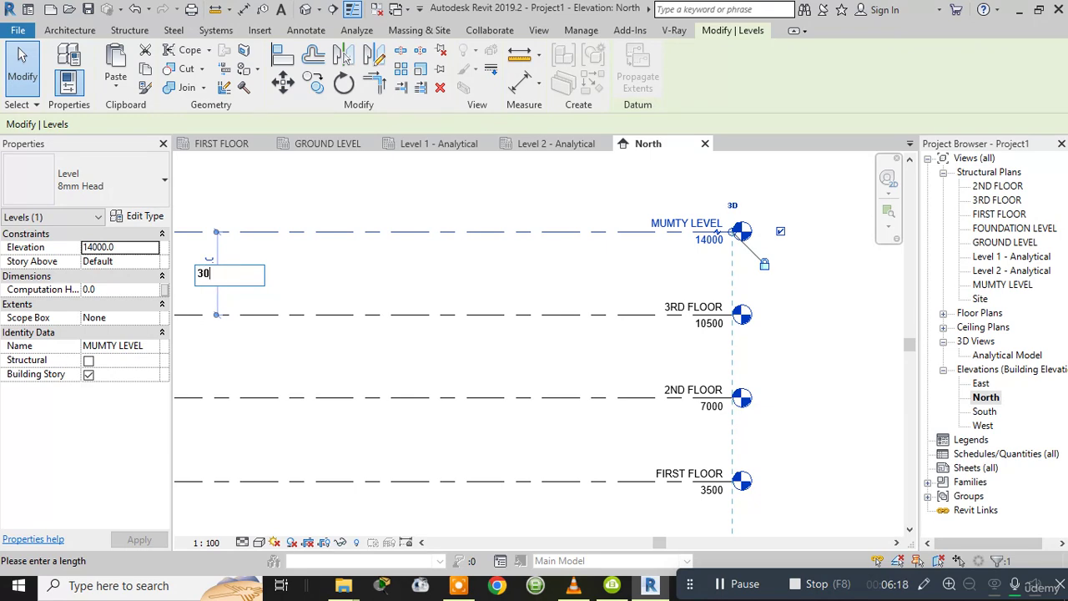
pyautogui.press('Return')
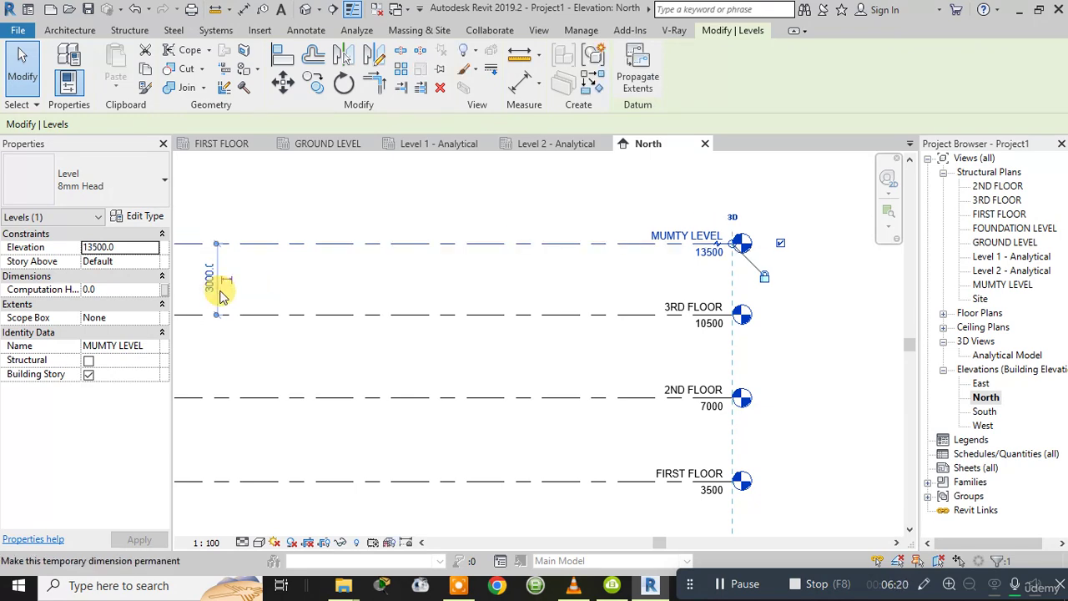
pyautogui.click(818, 298)
# Step: Switch MUMTY LEVEL's end opposite the level head to 2D extents and extend it outward beyond the other levels
pyautogui.scroll(-3, 818, 300)
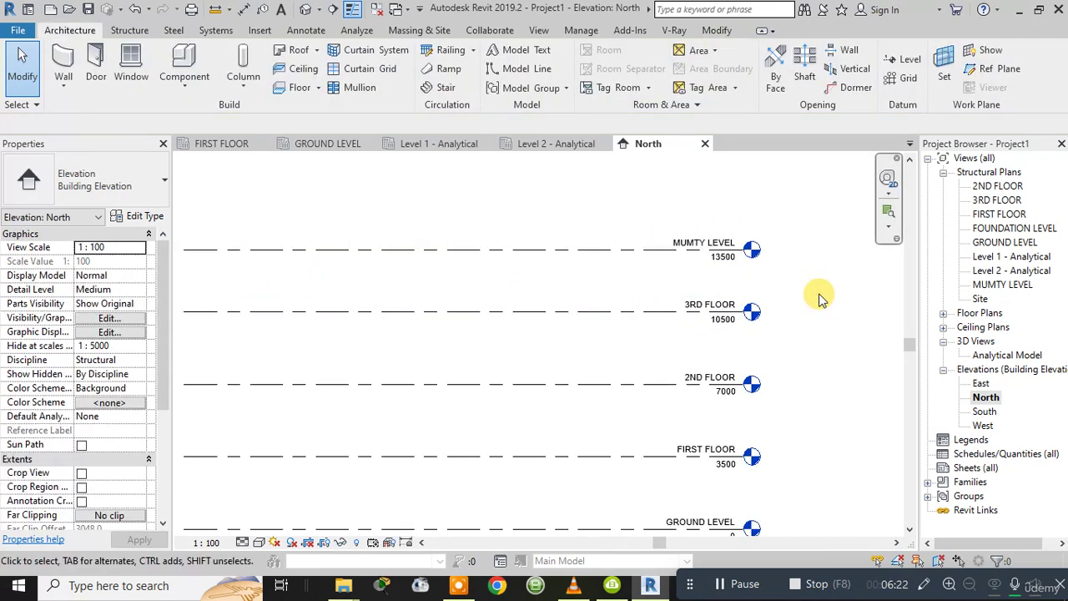
pyautogui.moveTo(817, 325); pyautogui.dragTo(779, 264, button='middle')
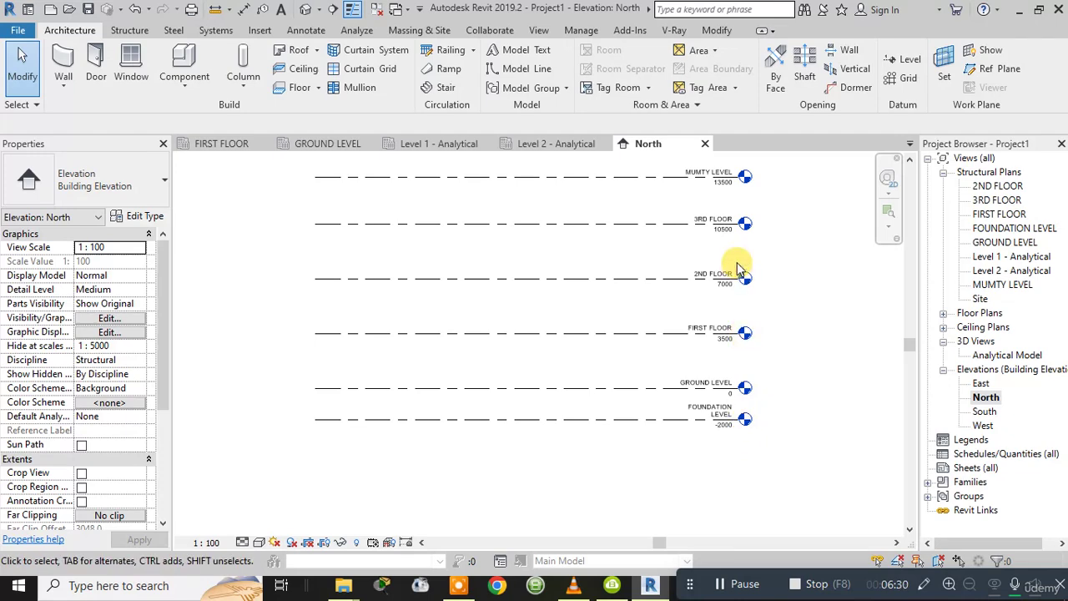
pyautogui.scroll(2, 745, 238)
pyautogui.moveTo(787, 231); pyautogui.dragTo(775, 311, button='middle')
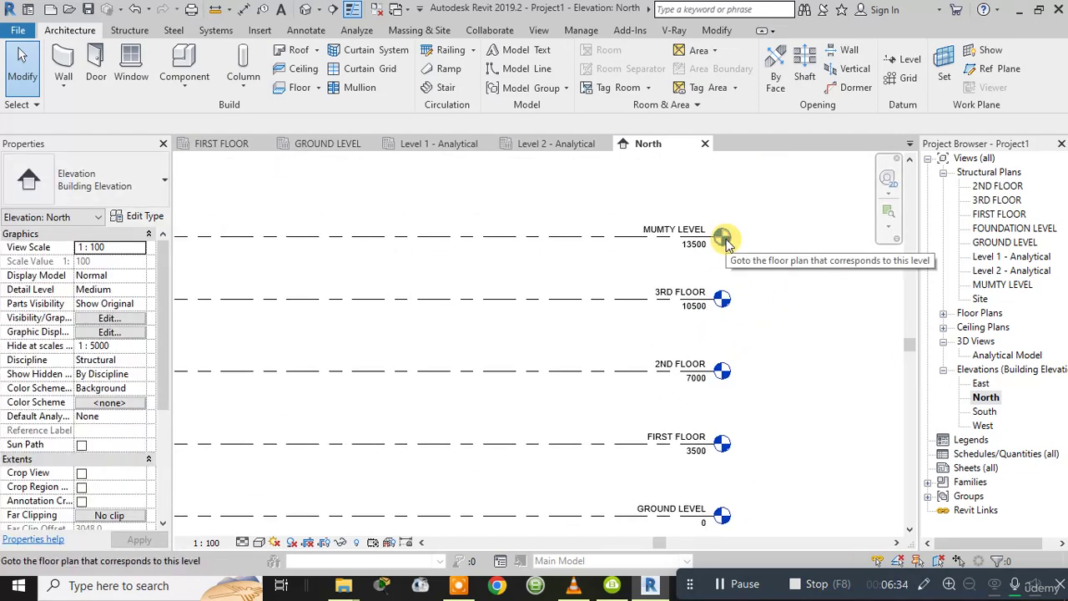
pyautogui.scroll(-3, 753, 241)
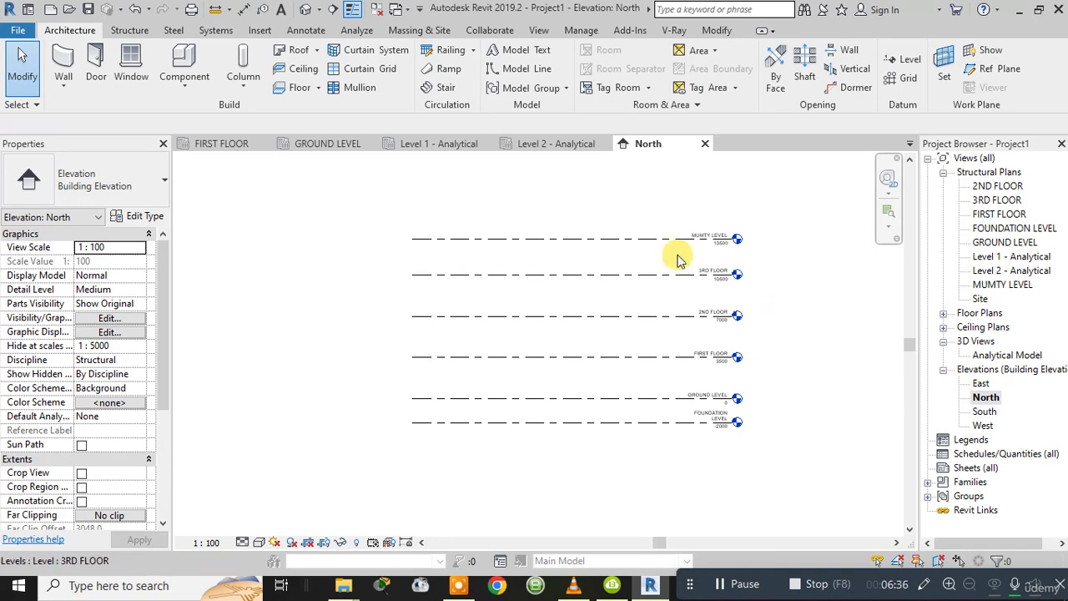
pyautogui.click(447, 242)
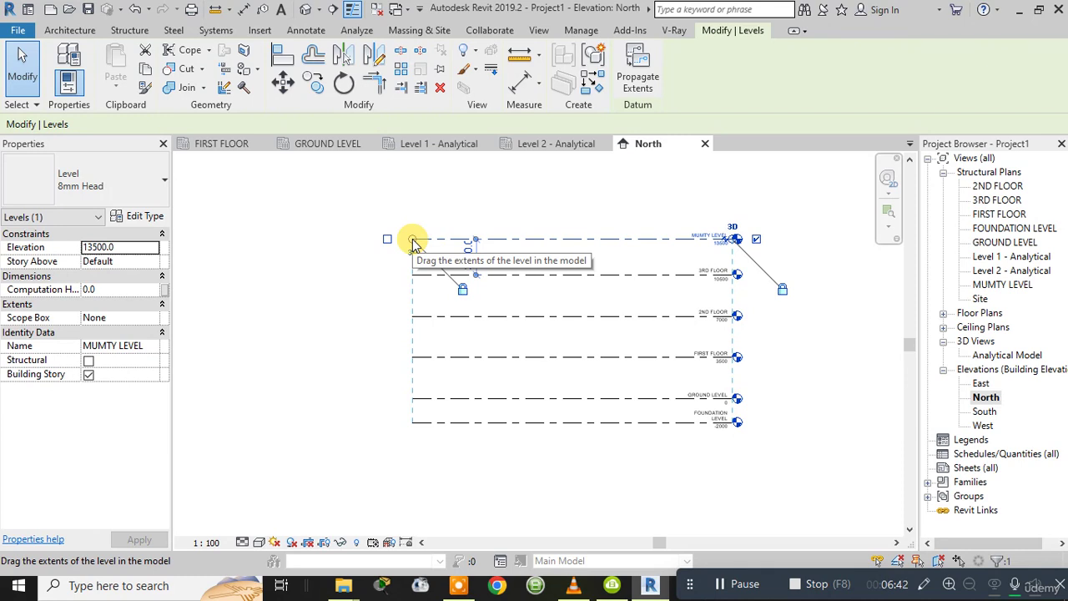
pyautogui.moveTo(412, 241)
pyautogui.mouseDown()
pyautogui.moveTo(352, 239)
pyautogui.moveTo(508, 242)
pyautogui.moveTo(414, 239)
pyautogui.mouseUp()
pyautogui.scroll(2, 426, 234)
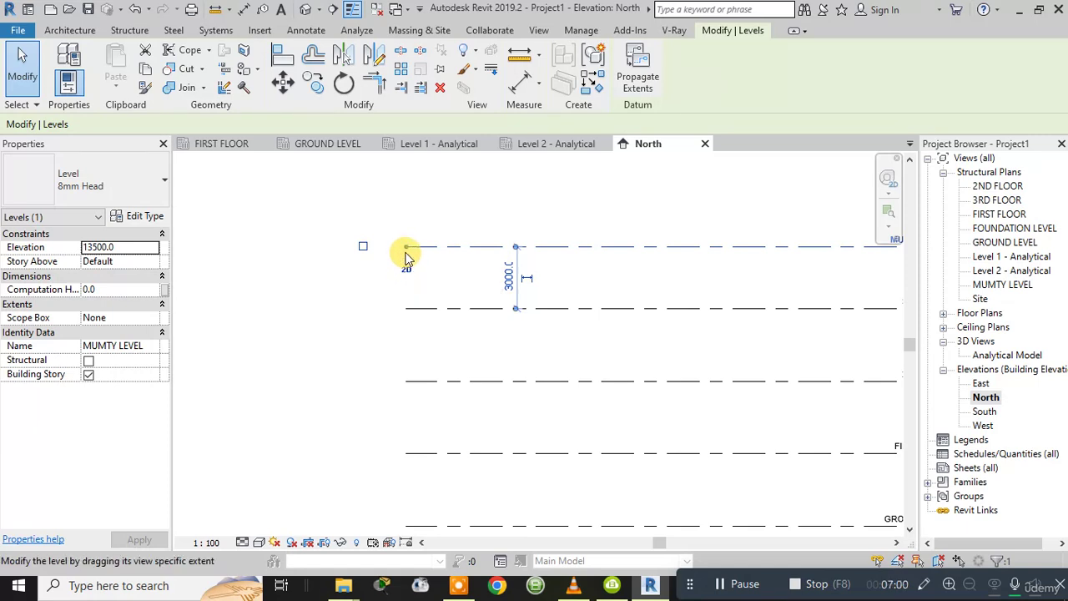
pyautogui.moveTo(405, 246); pyautogui.dragTo(323, 246)
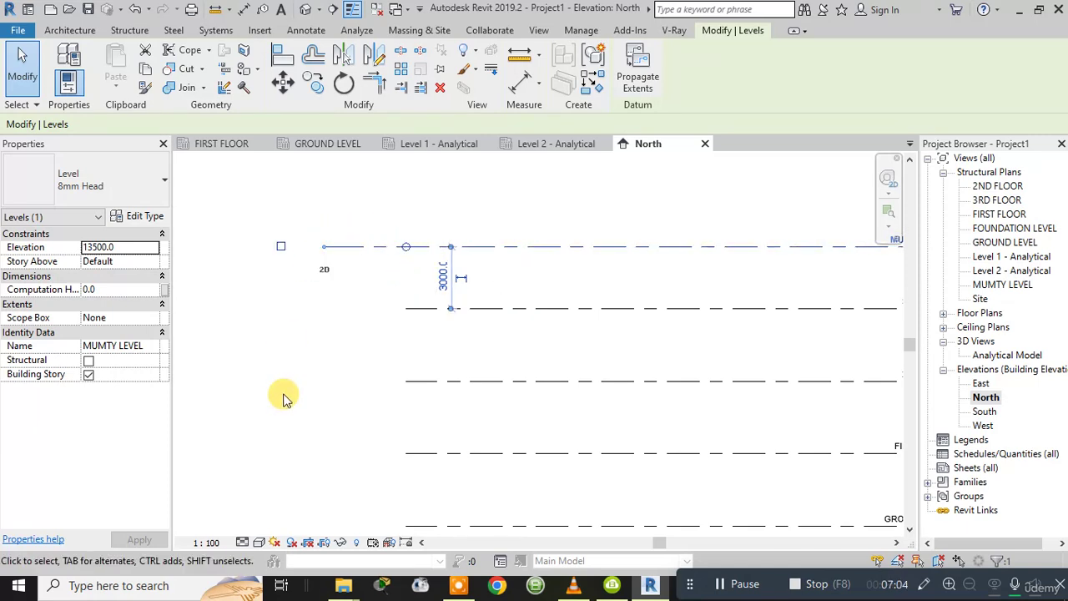
# Step: Switch 3RD FLOOR's end opposite the level head to 2D extents and extend it to just short of MUMTY LEVEL's end
pyautogui.click(409, 309)
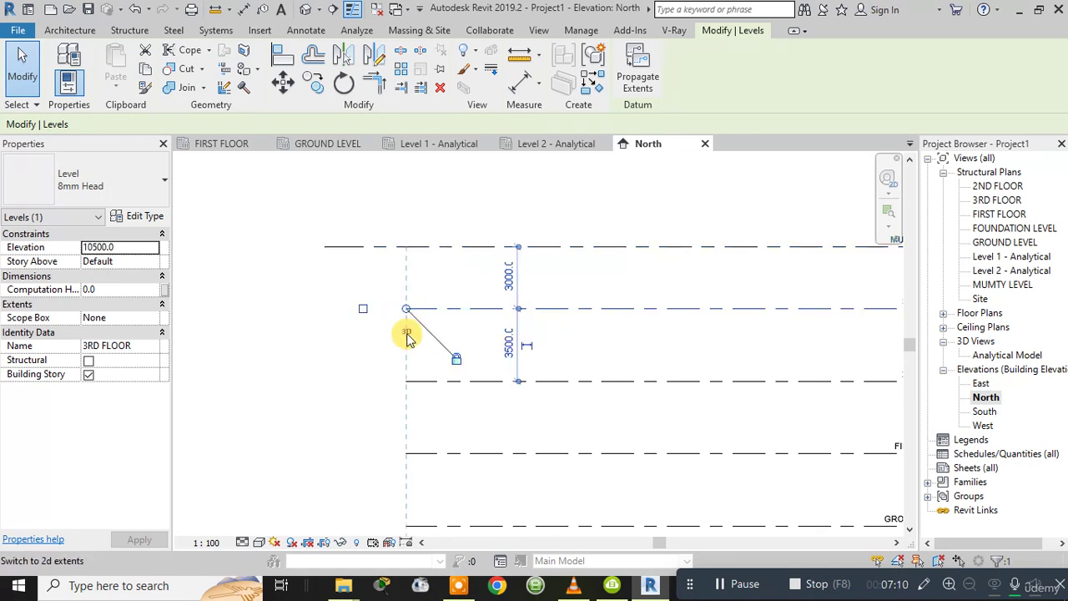
pyautogui.click(405, 334)
pyautogui.moveTo(405, 310); pyautogui.dragTo(356, 308)
pyautogui.scroll(-2, 385, 339)
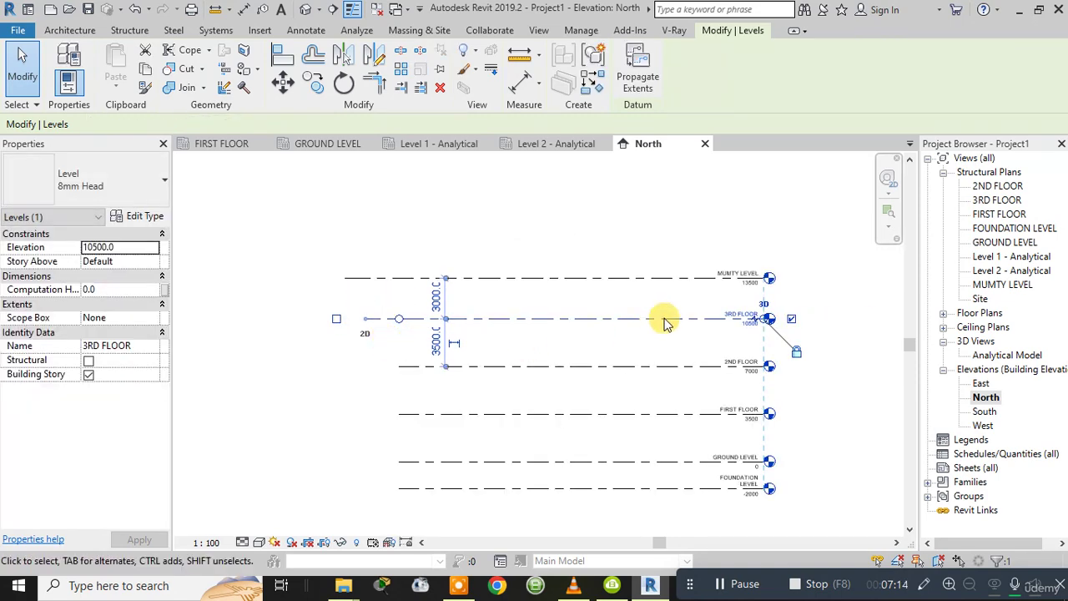
pyautogui.click(823, 239)
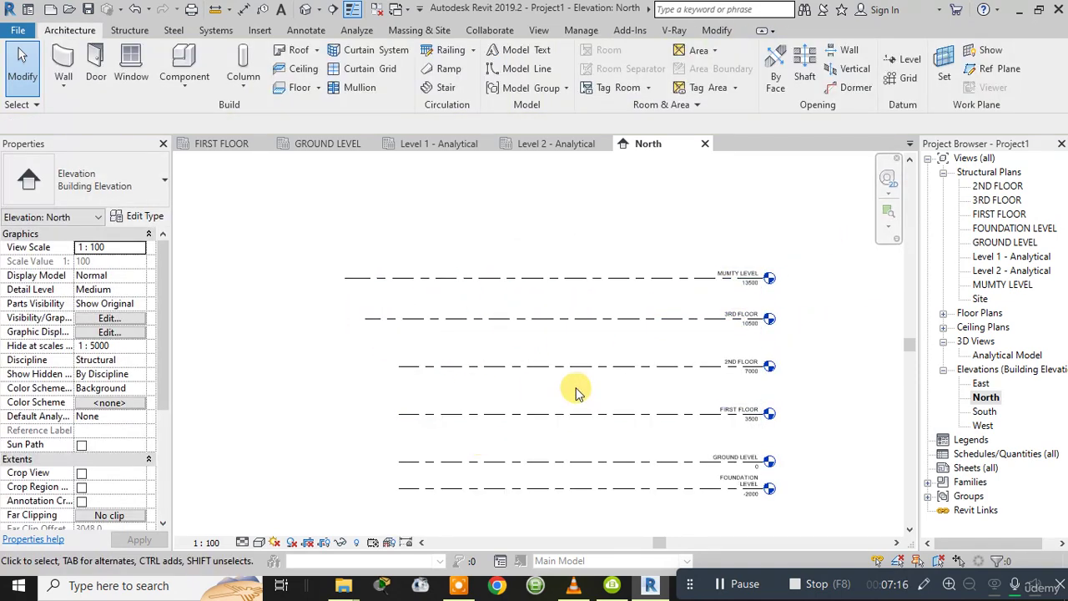
# Step: Examine MUMTY LEVEL's head, its elevation value, the spacing to 3RD FLOOR and the bubble visibility control
pyautogui.scroll(4, 800, 275)
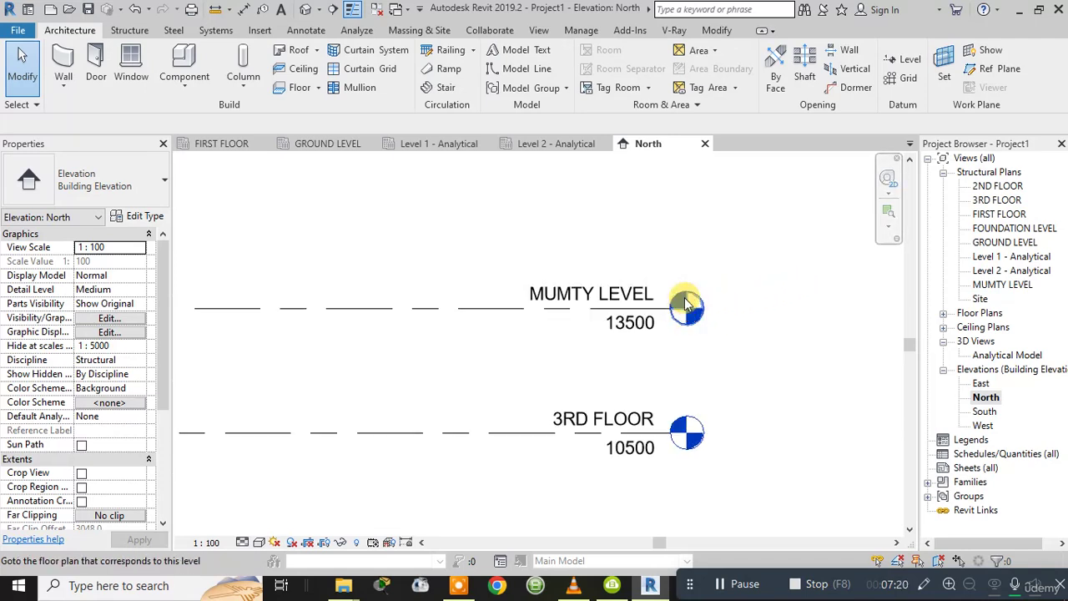
pyautogui.click(741, 290)
pyautogui.click(621, 315)
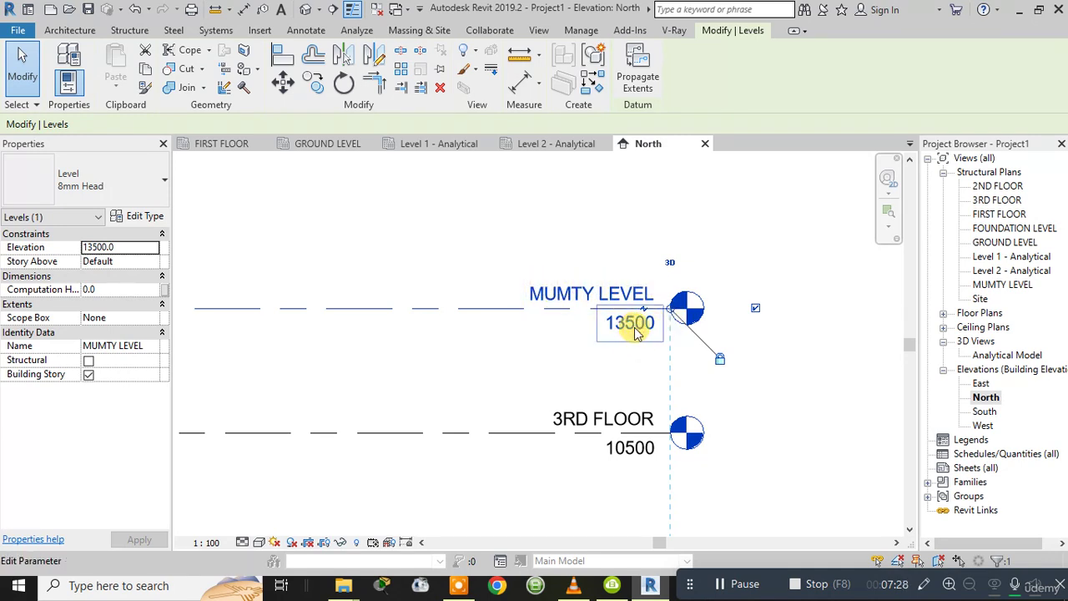
pyautogui.scroll(-5, 634, 333)
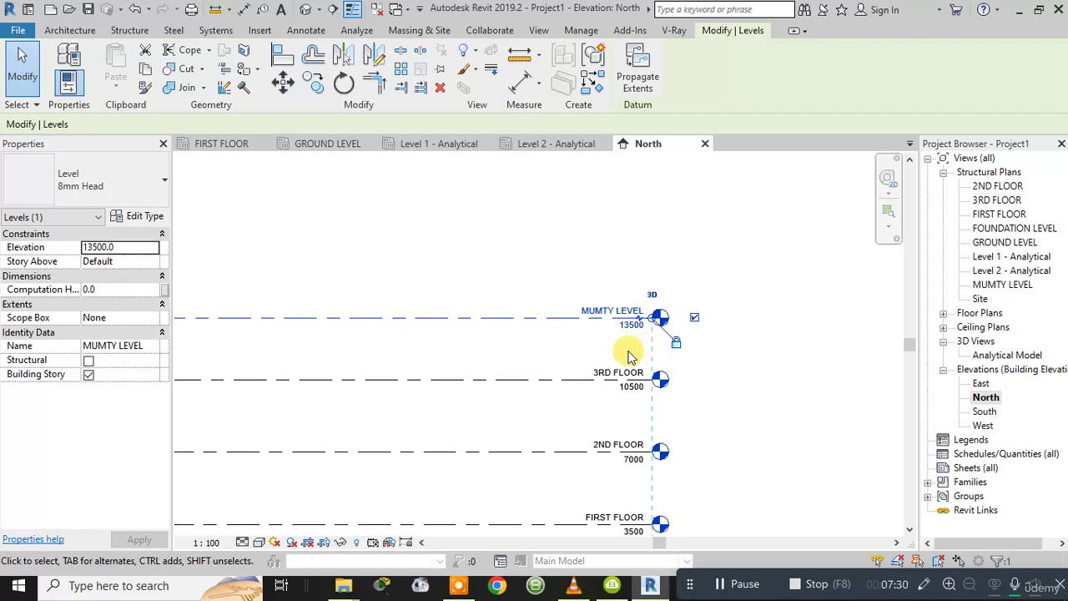
pyautogui.scroll(-2, 629, 355)
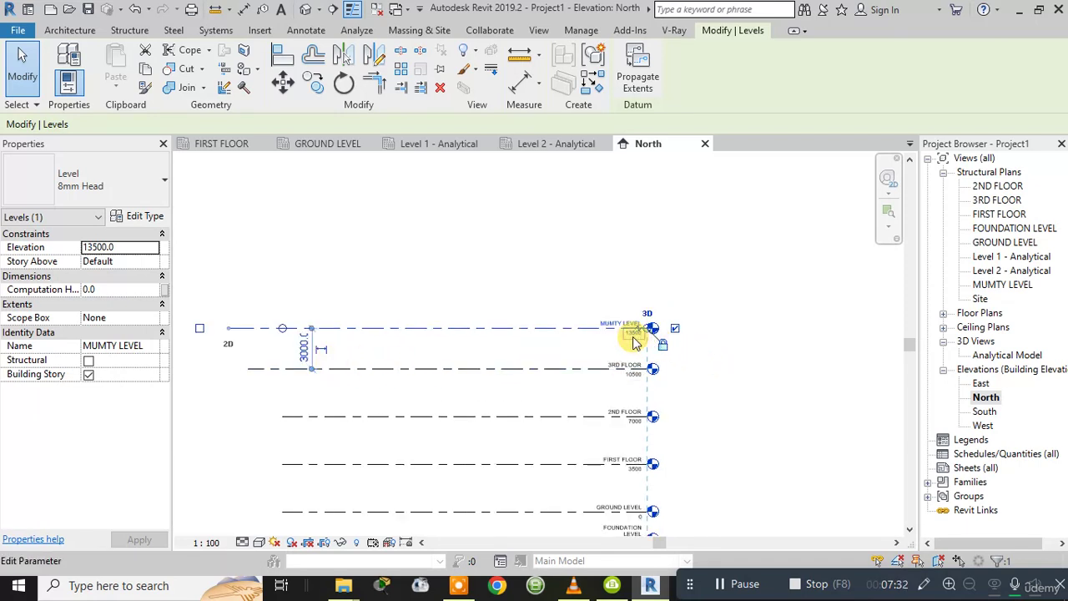
pyautogui.scroll(2, 634, 337)
pyautogui.scroll(-2, 631, 332)
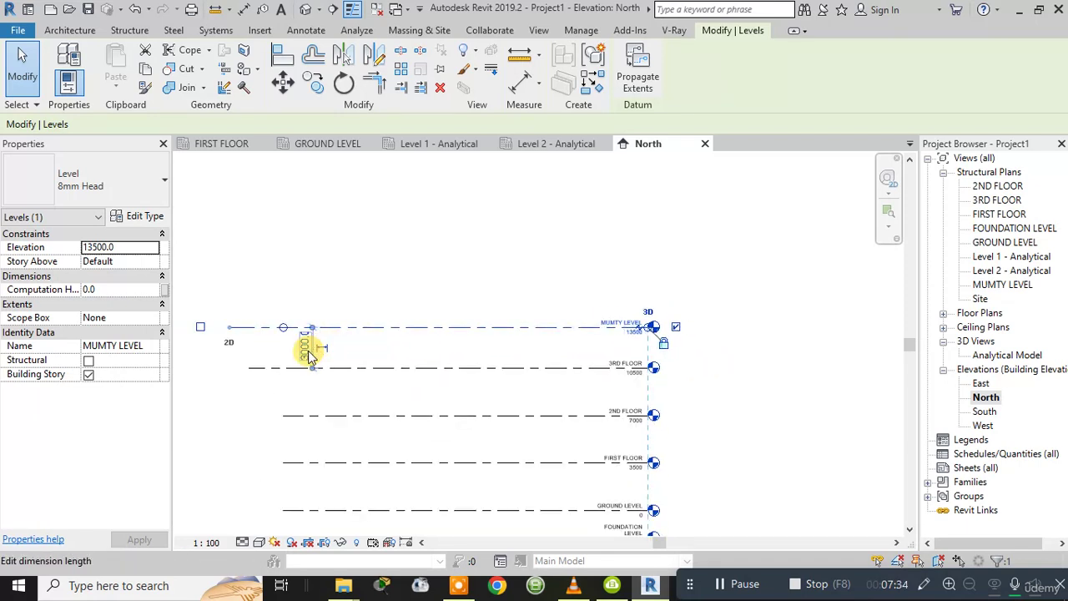
pyautogui.scroll(3, 680, 339)
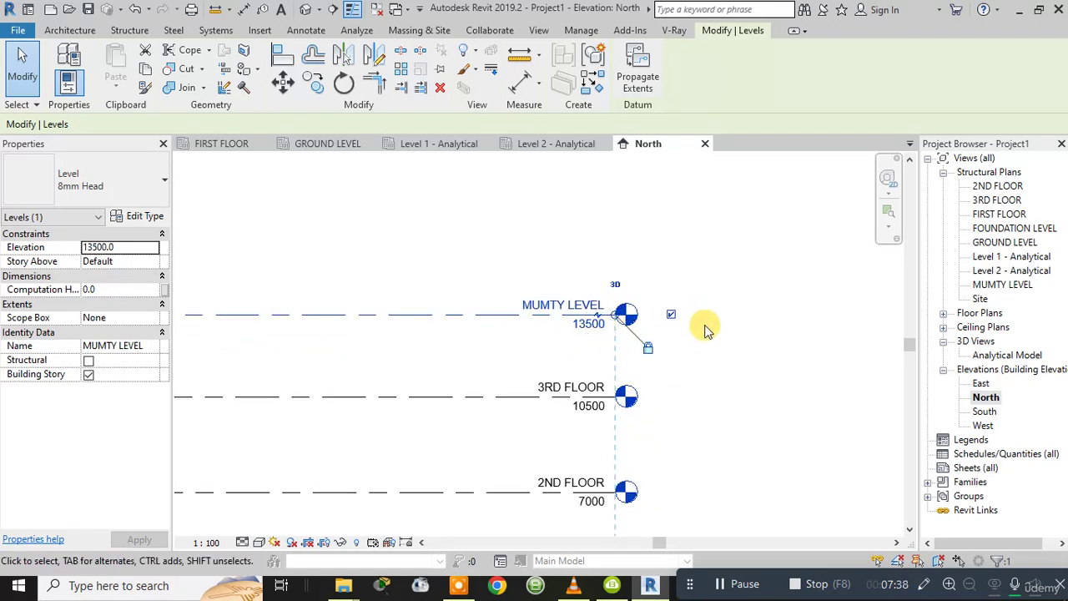
pyautogui.scroll(2, 704, 328)
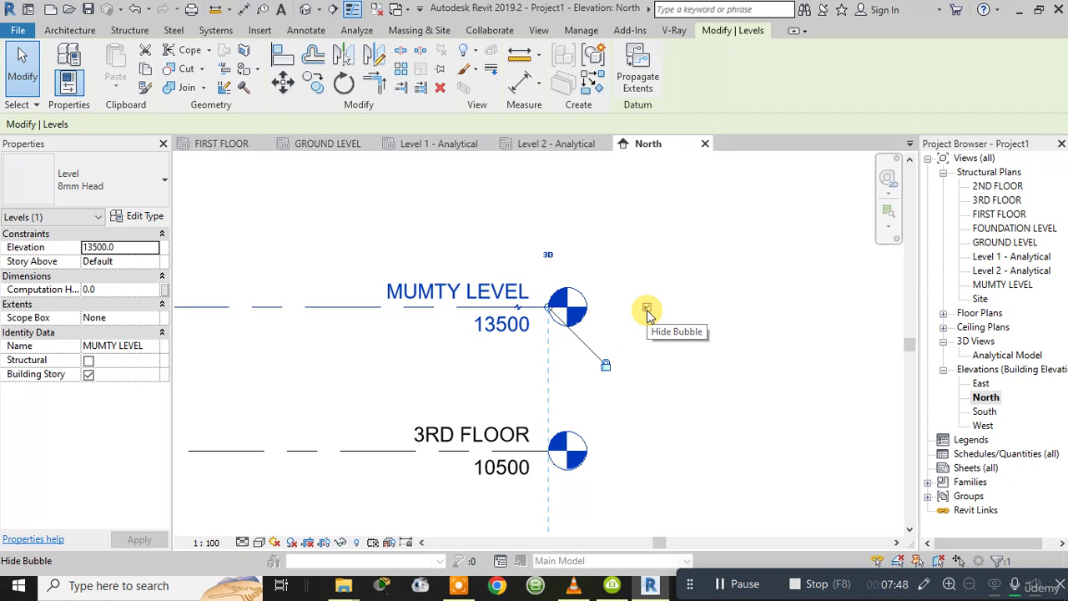
# Step: Add an elbow to FOUNDATION LEVEL's line at the level head
pyautogui.scroll(-5, 641, 331)
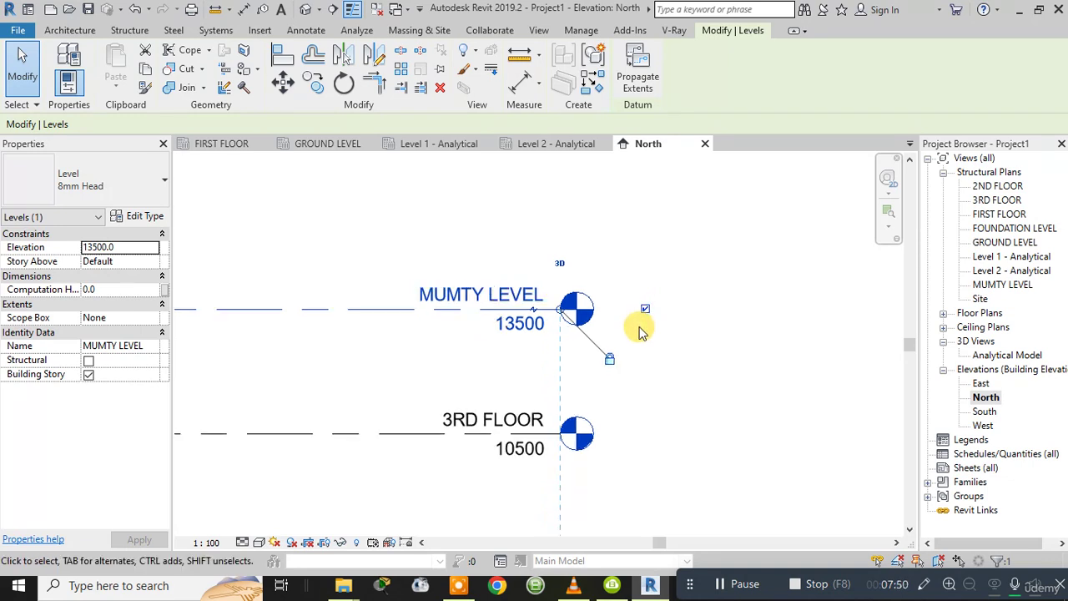
pyautogui.moveTo(687, 441); pyautogui.dragTo(700, 178, button='middle')
pyautogui.scroll(4, 607, 379)
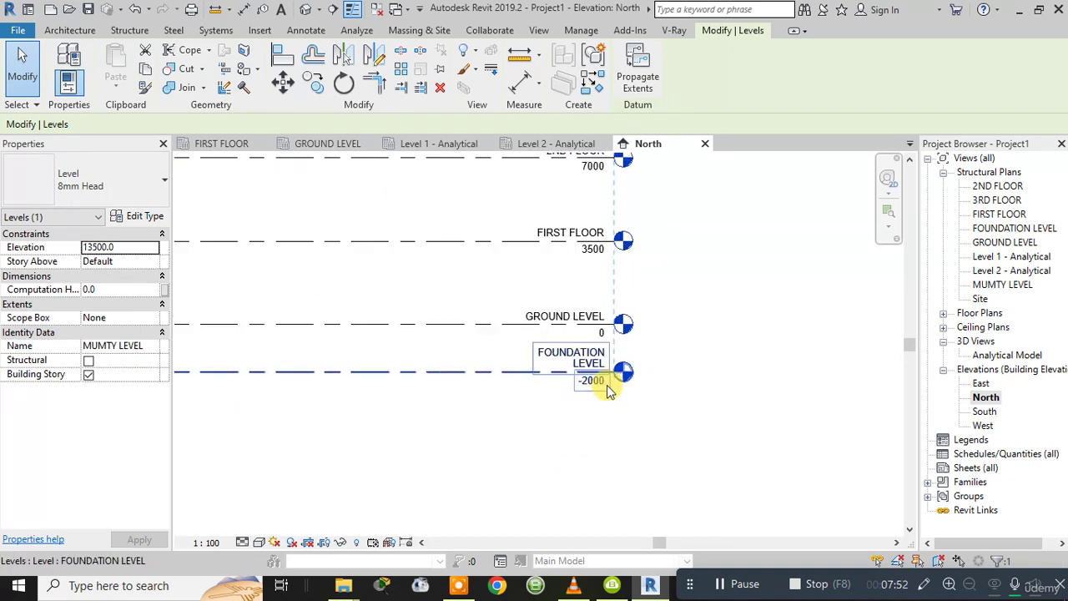
pyautogui.click(520, 359)
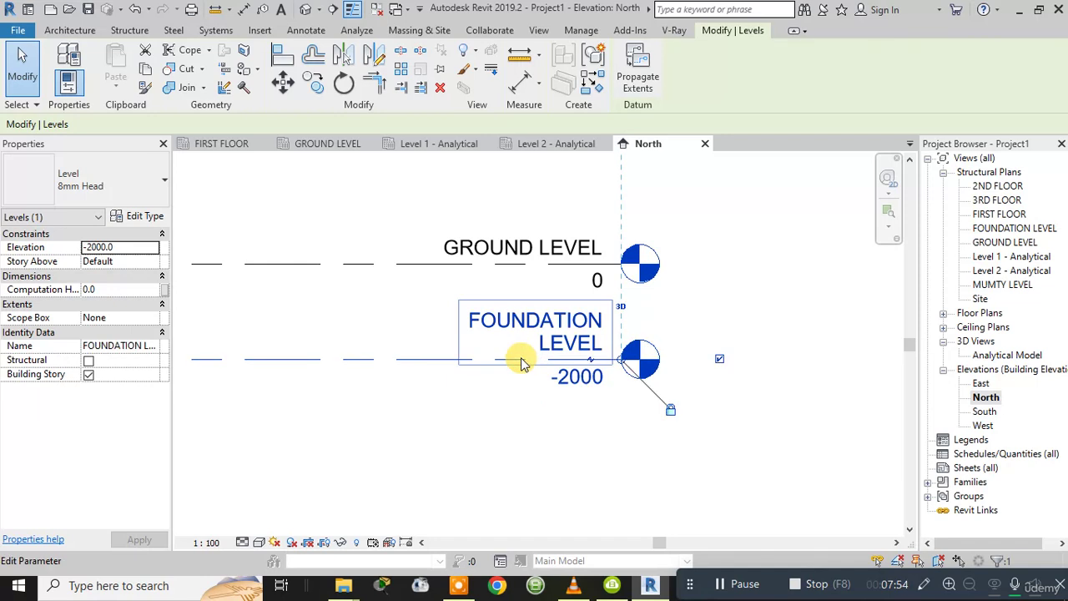
pyautogui.scroll(2, 576, 361)
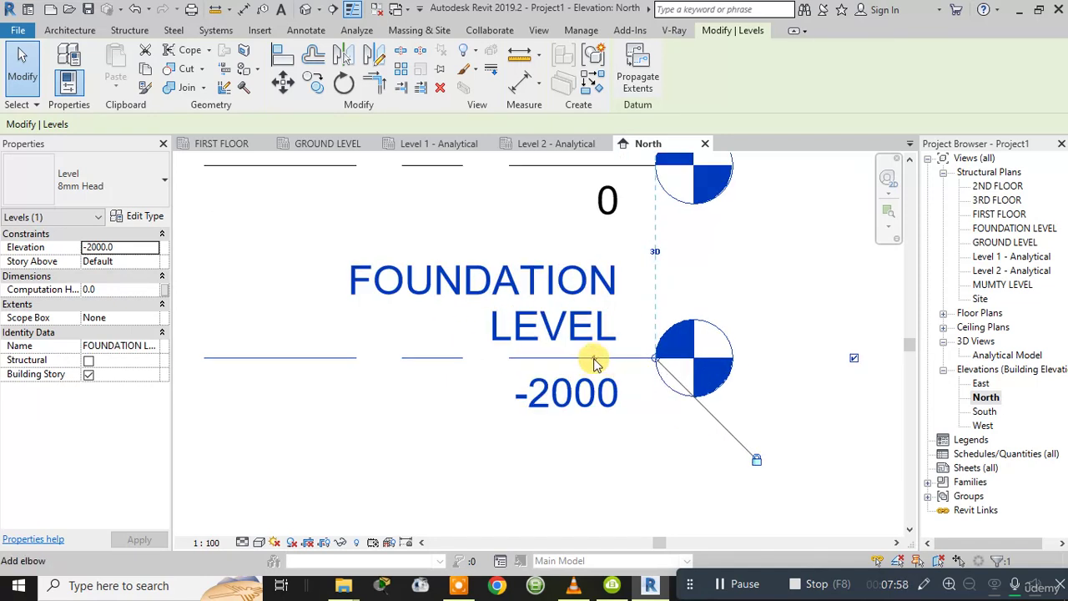
pyautogui.click(594, 363)
pyautogui.scroll(-3, 767, 429)
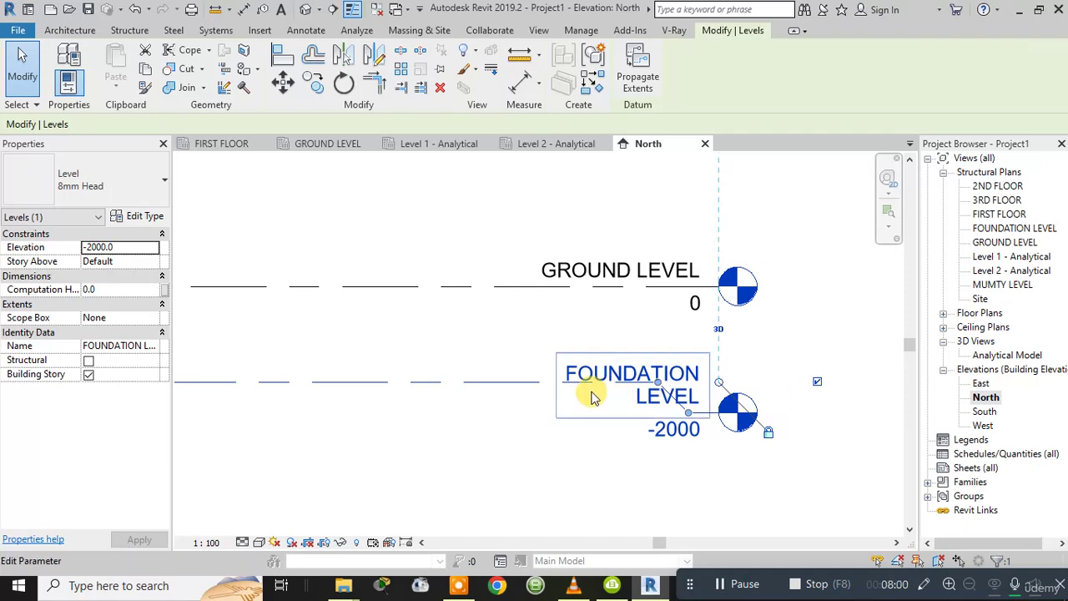
pyautogui.click(802, 453)
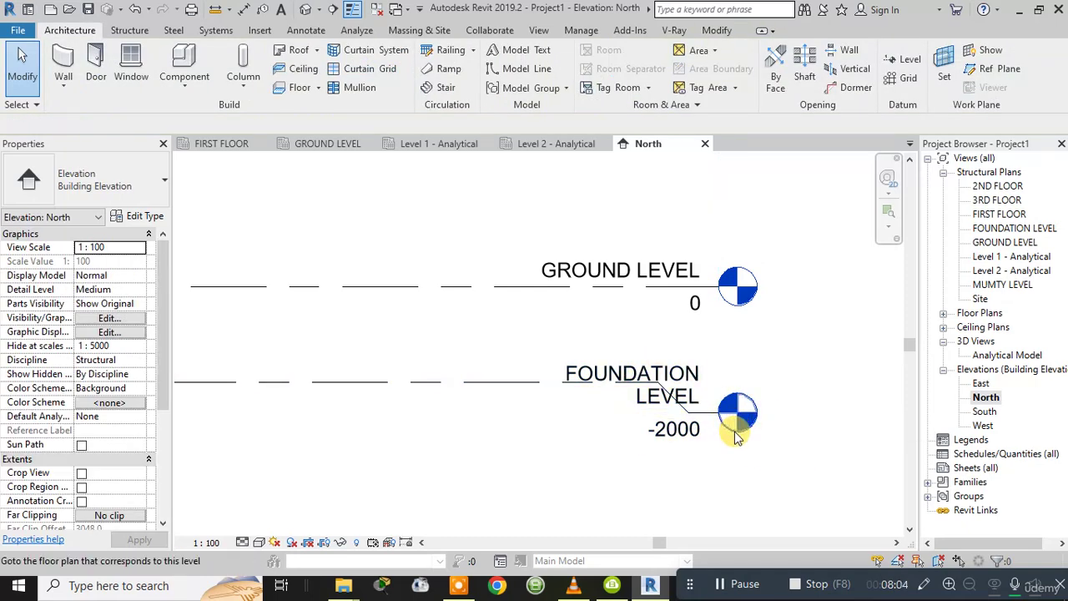
# Step: Try moving FOUNDATION LEVEL down to an elevation of about -3100 and undo the move
pyautogui.moveTo(703, 420); pyautogui.dragTo(752, 461)
pyautogui.scroll(-3, 754, 405)
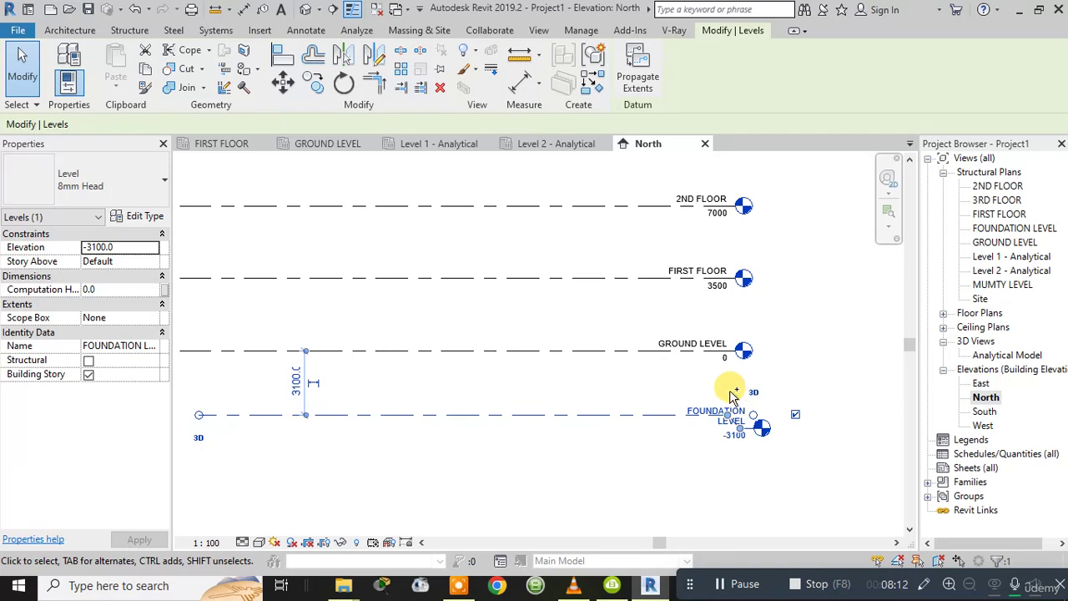
pyautogui.hotkey('ctrl', 'z')
pyautogui.scroll(-3, 658, 398)
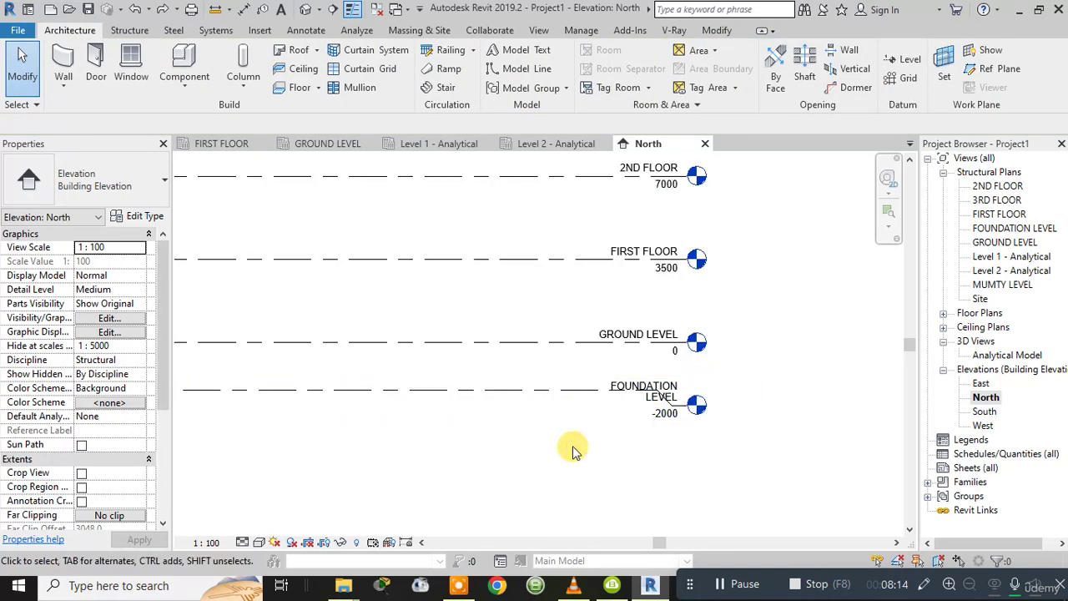
# Step: Reshape FOUNDATION LEVEL's elbow so its offset drops vertically before running to the level head
pyautogui.click(590, 389)
pyautogui.scroll(3, 695, 402)
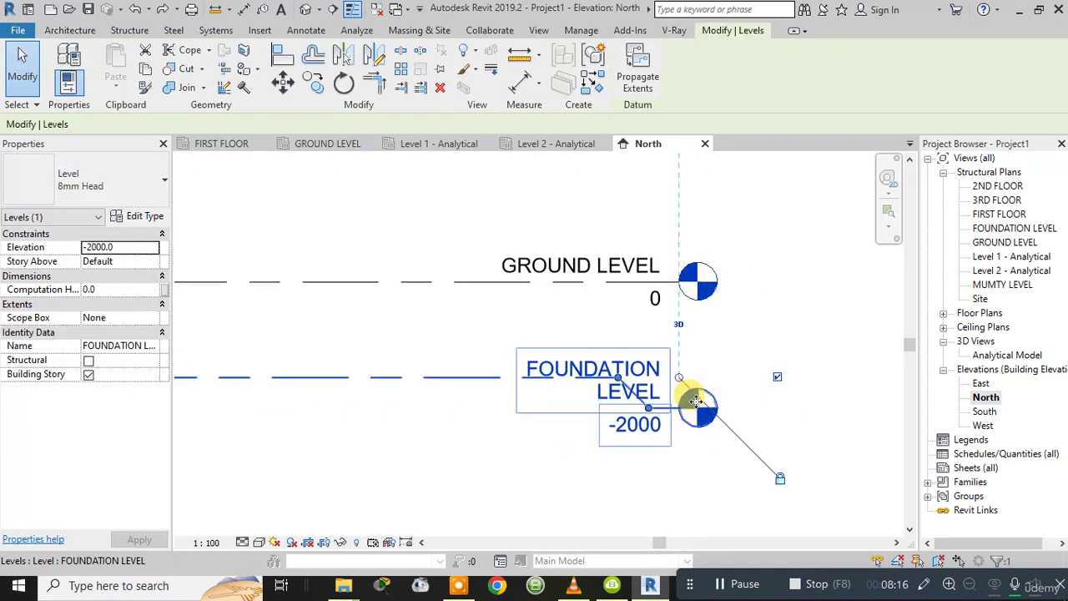
pyautogui.scroll(1, 694, 402)
pyautogui.click(720, 359)
pyautogui.click(626, 405)
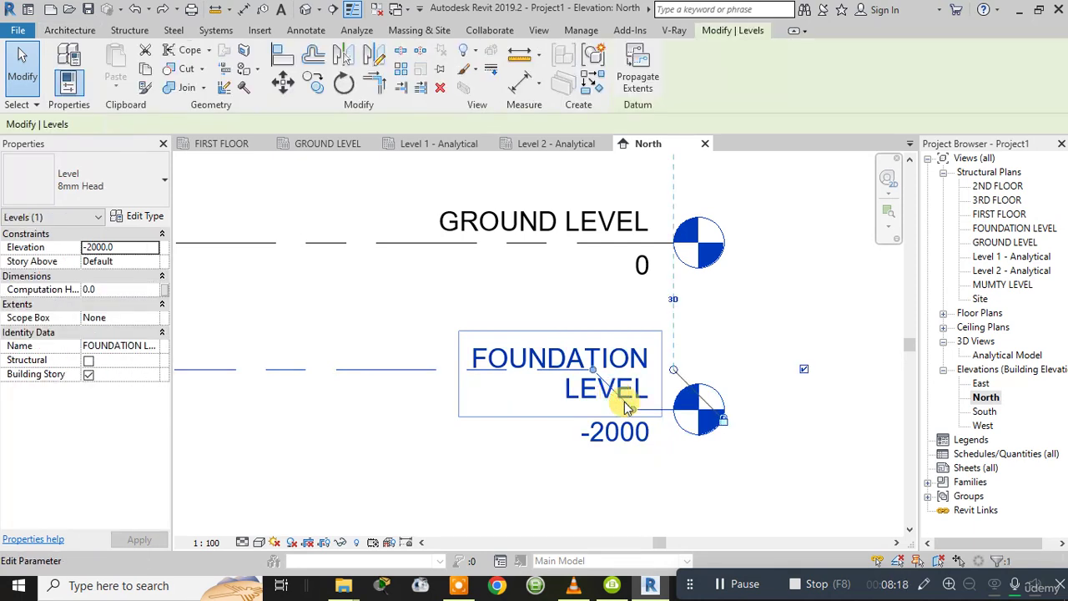
pyautogui.moveTo(633, 408)
pyautogui.mouseDown()
pyautogui.moveTo(644, 418)
pyautogui.moveTo(632, 437)
pyautogui.moveTo(572, 419)
pyautogui.mouseUp()
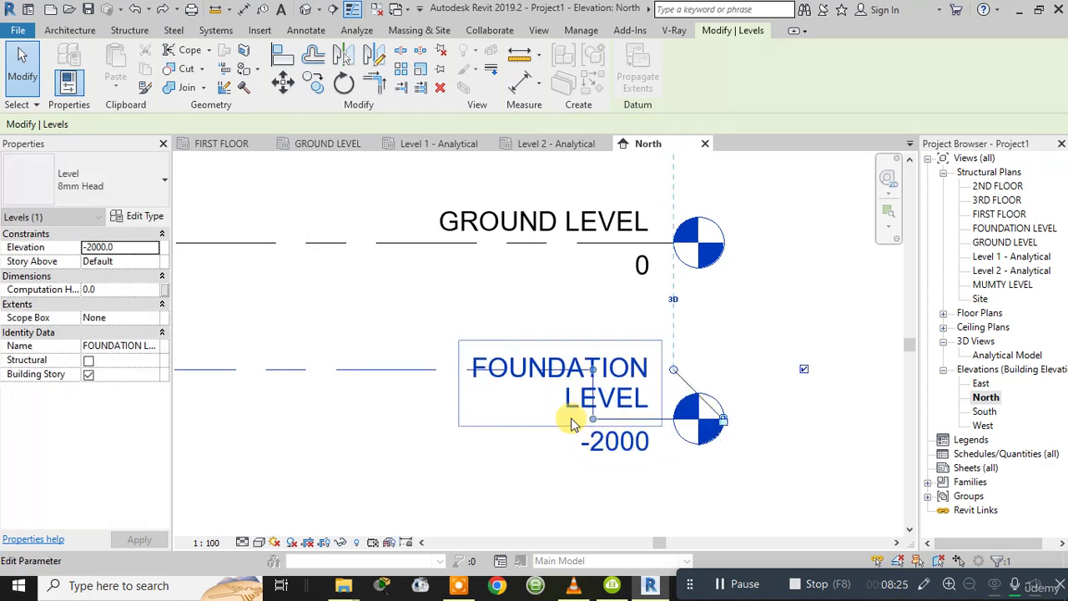
pyautogui.click(724, 325)
pyautogui.scroll(-3, 724, 326)
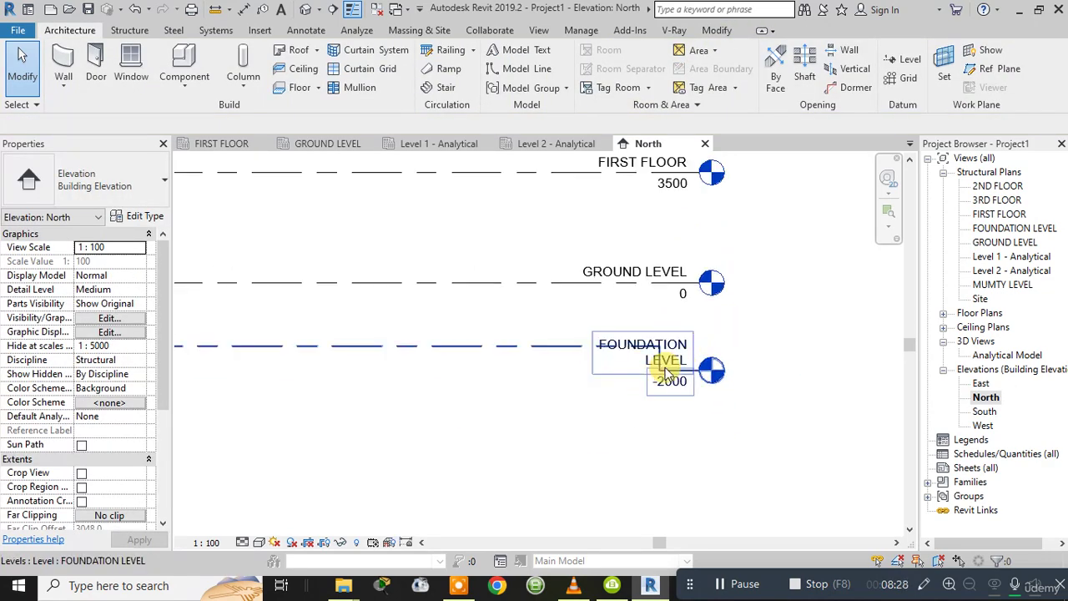
# Step: Move the lower point of FOUNDATION LEVEL's elbow outward to the level head so the jog slopes gently into it
pyautogui.click(659, 368)
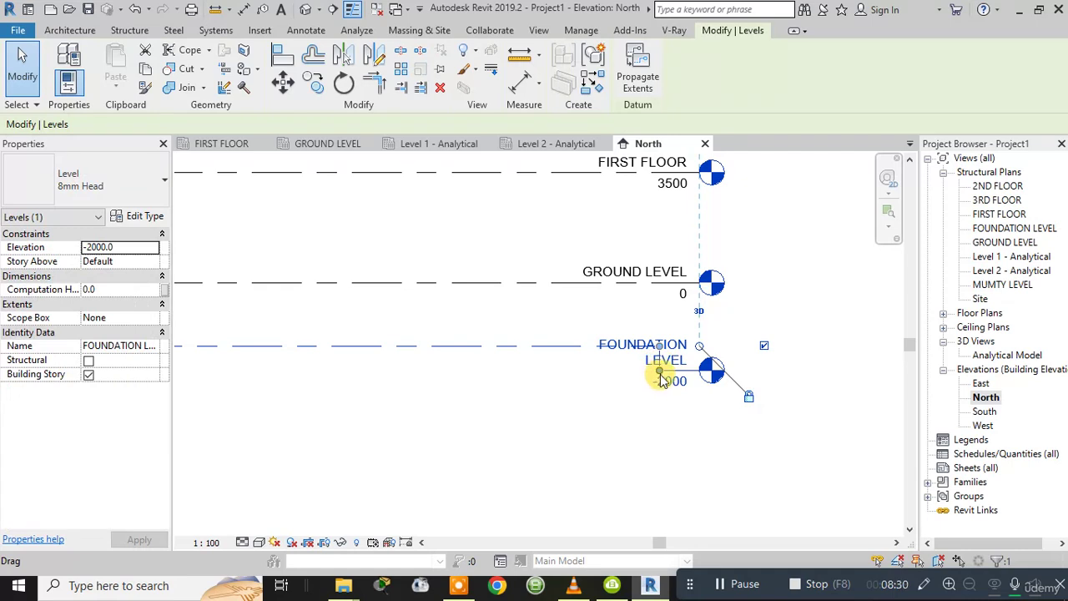
pyautogui.moveTo(661, 379); pyautogui.dragTo(734, 361)
pyautogui.scroll(1, 715, 361)
pyautogui.click(756, 312)
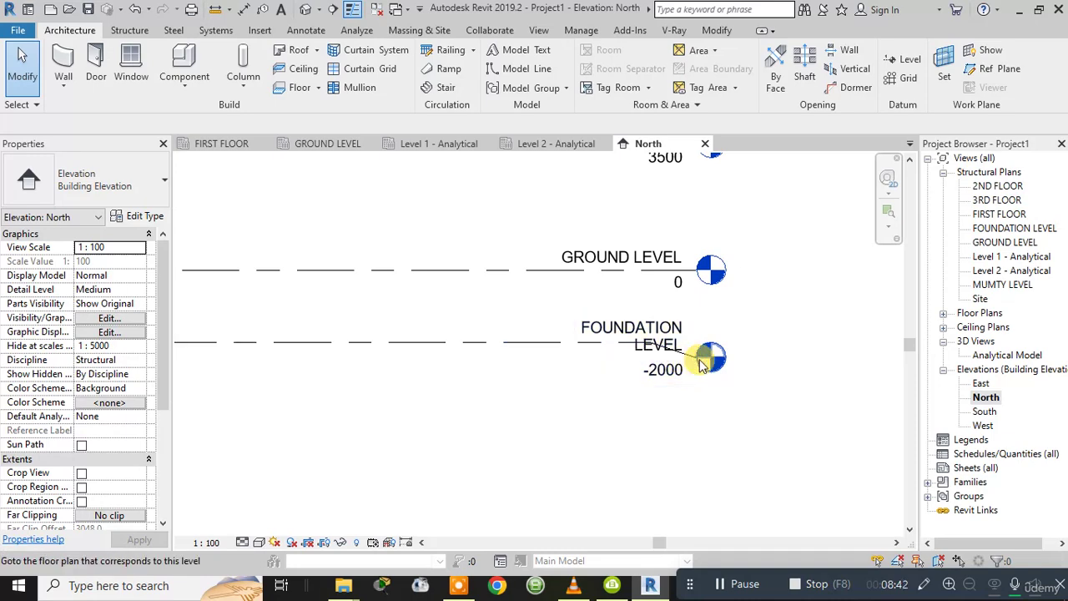
# Step: Show MUMTY LEVEL's bubble at the end opposite its head and hide the bubble at the original head end
pyautogui.scroll(-4, 701, 364)
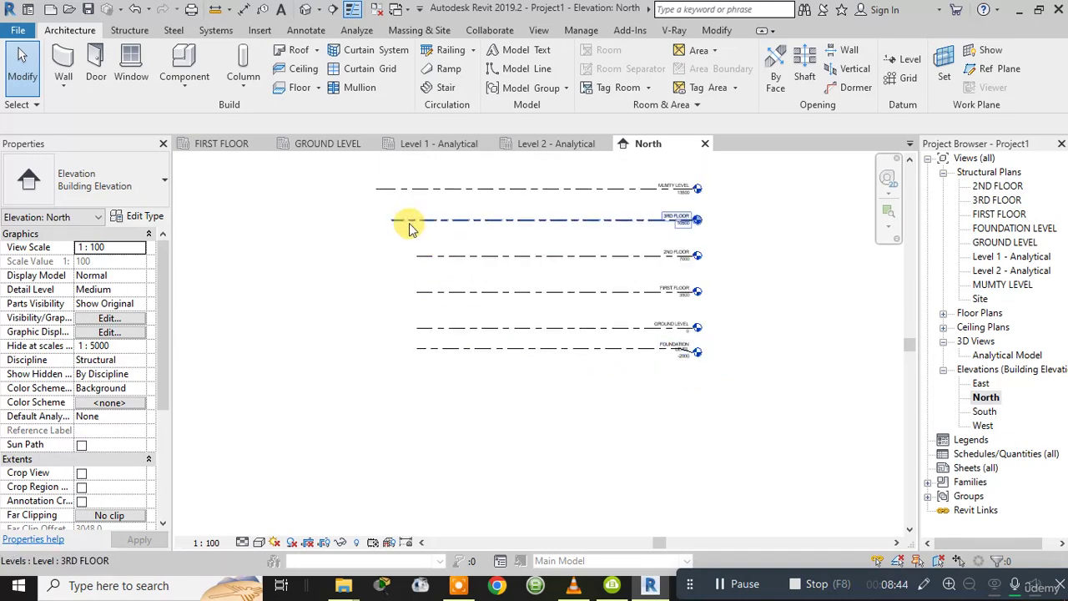
pyautogui.click(407, 223)
pyautogui.click(389, 230)
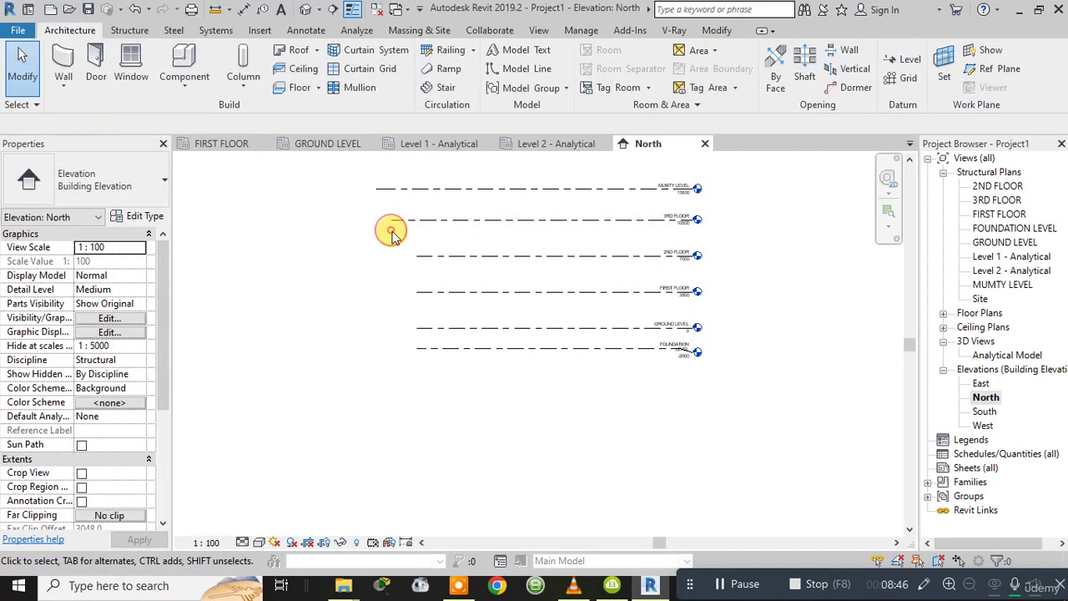
pyautogui.scroll(2, 395, 220)
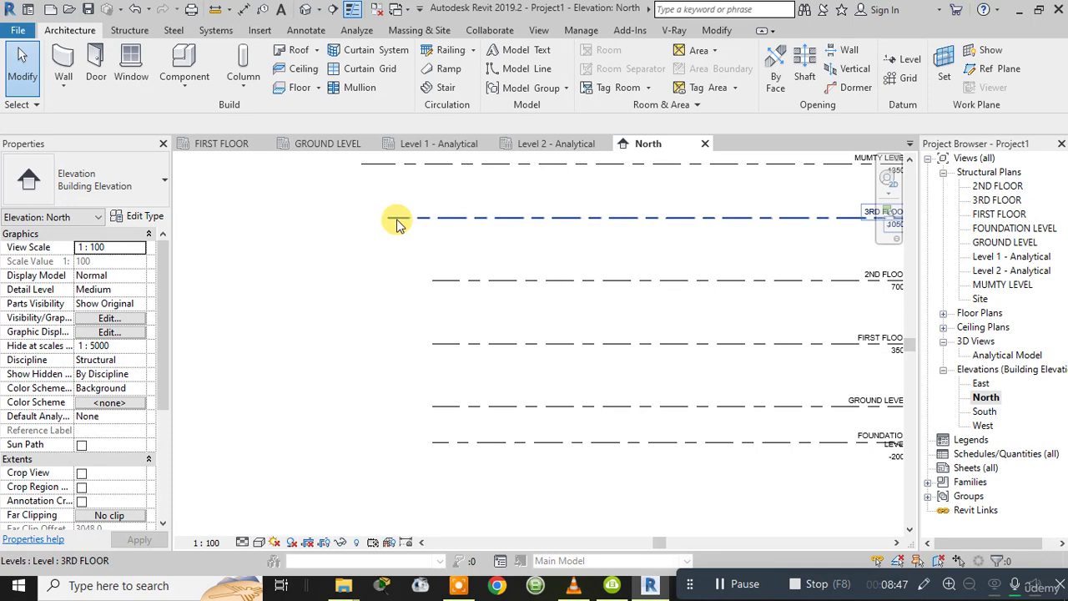
pyautogui.click(411, 164)
pyautogui.click(365, 179)
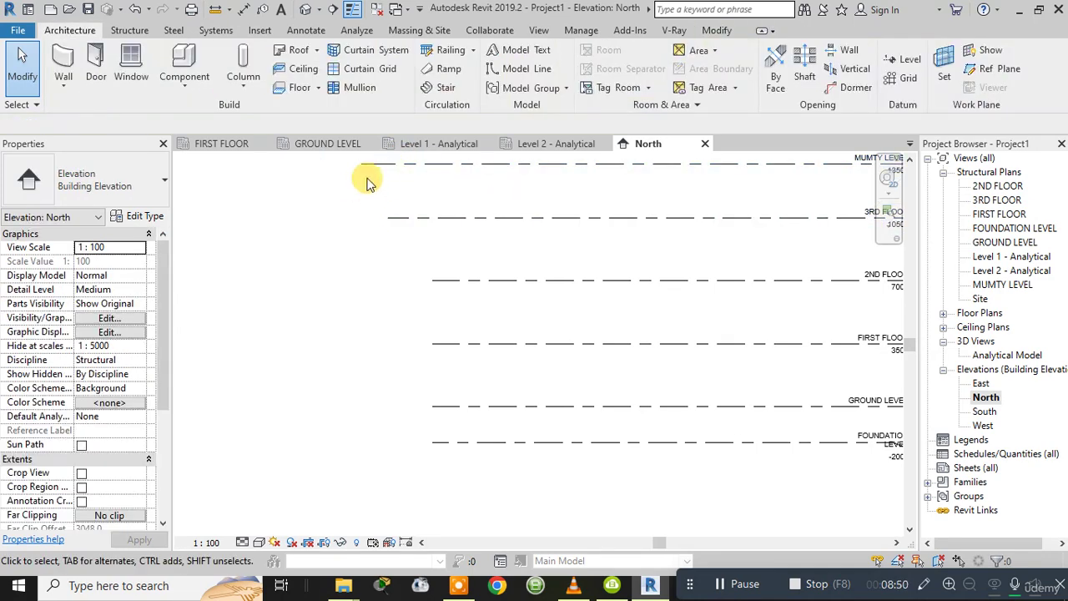
pyautogui.click(373, 167)
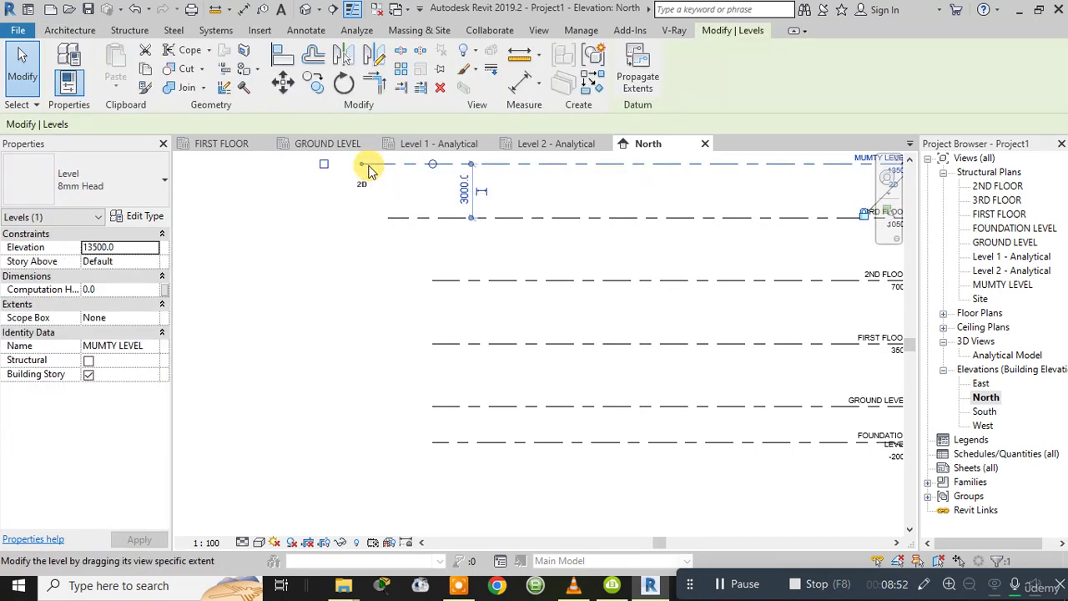
pyautogui.click(322, 166)
pyautogui.moveTo(484, 194); pyautogui.dragTo(370, 307, button='middle')
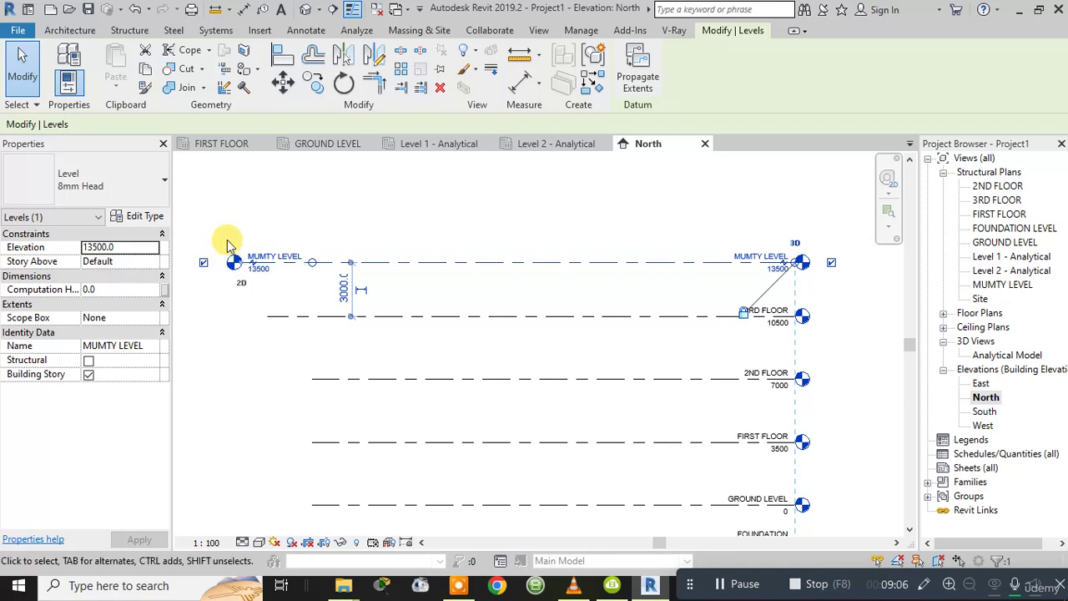
pyautogui.click(832, 262)
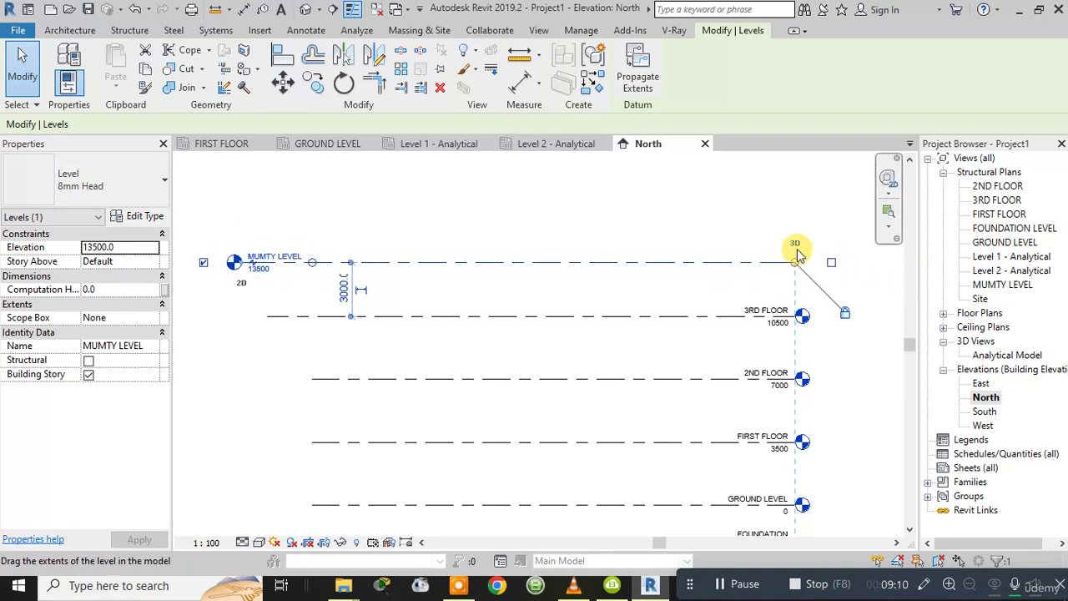
pyautogui.scroll(-1, 421, 332)
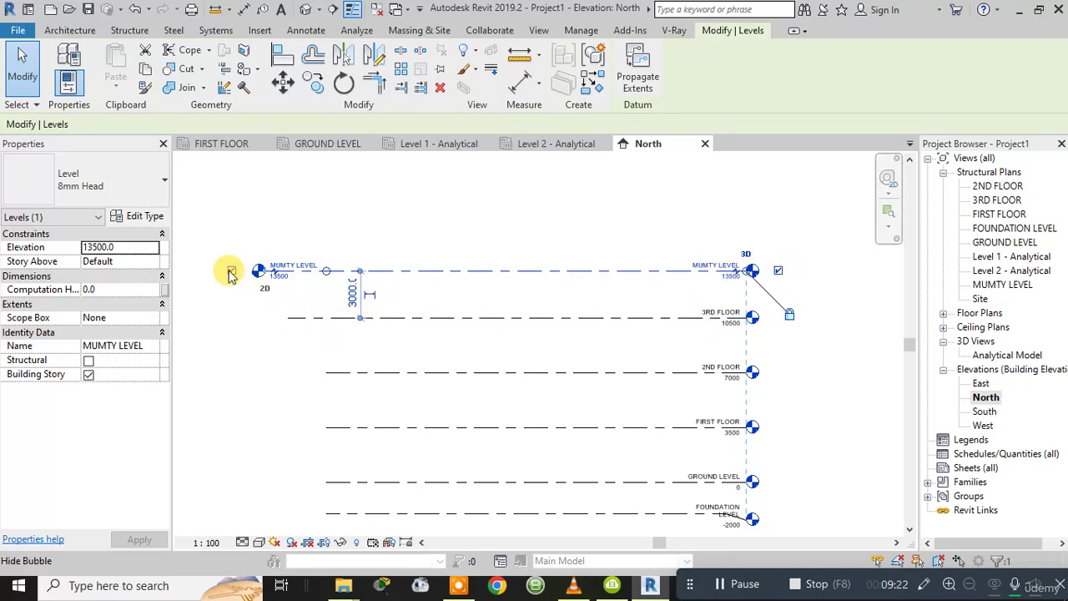
# Step: Switch MUMTY LEVEL's head end to 2D extents and back to 3D extents
pyautogui.click(746, 256)
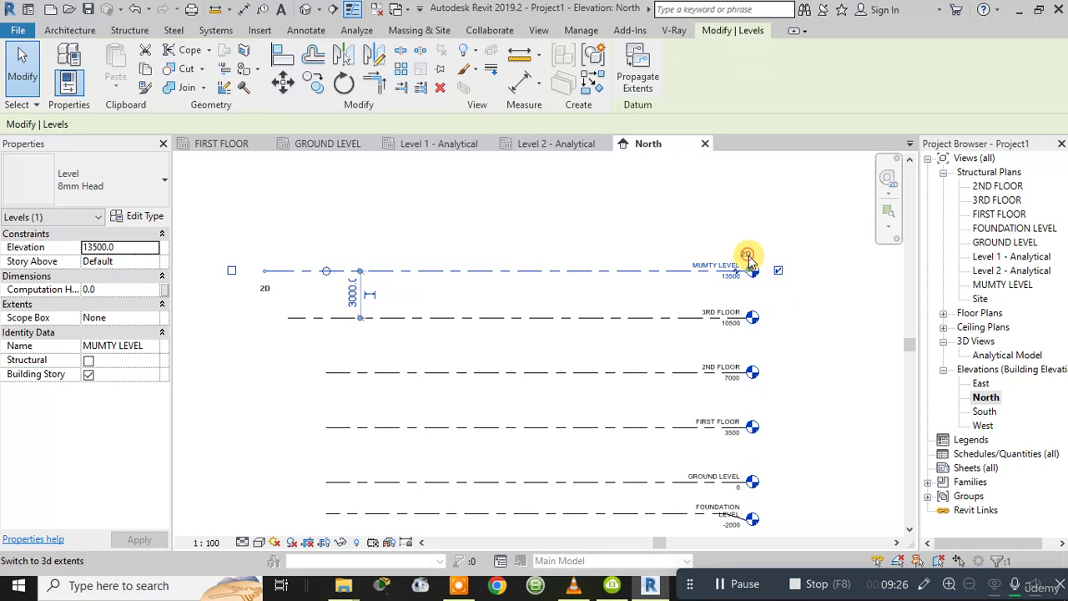
pyautogui.click(746, 255)
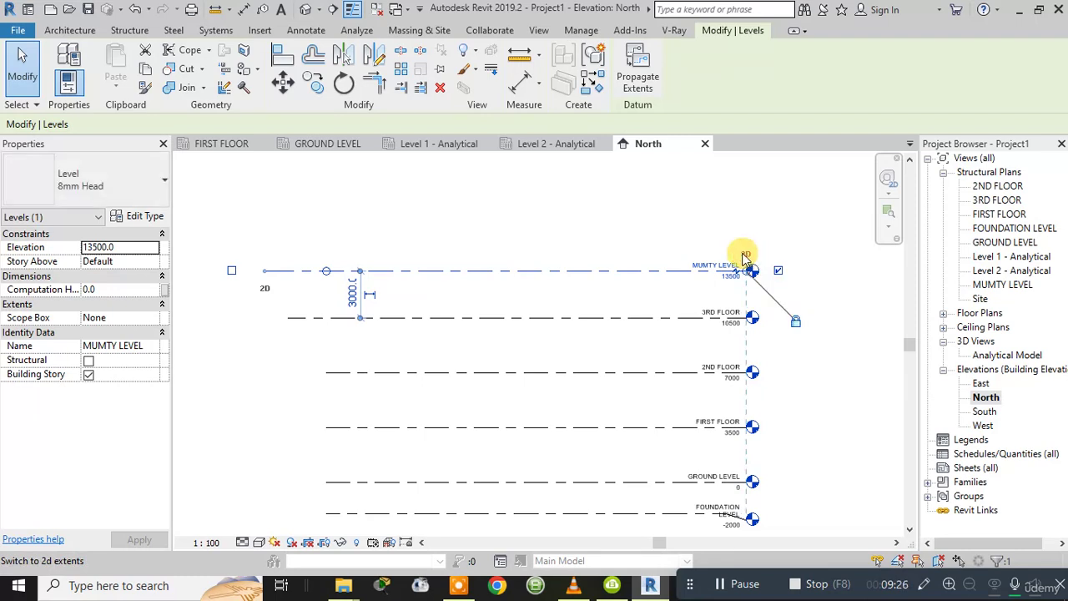
pyautogui.click(268, 292)
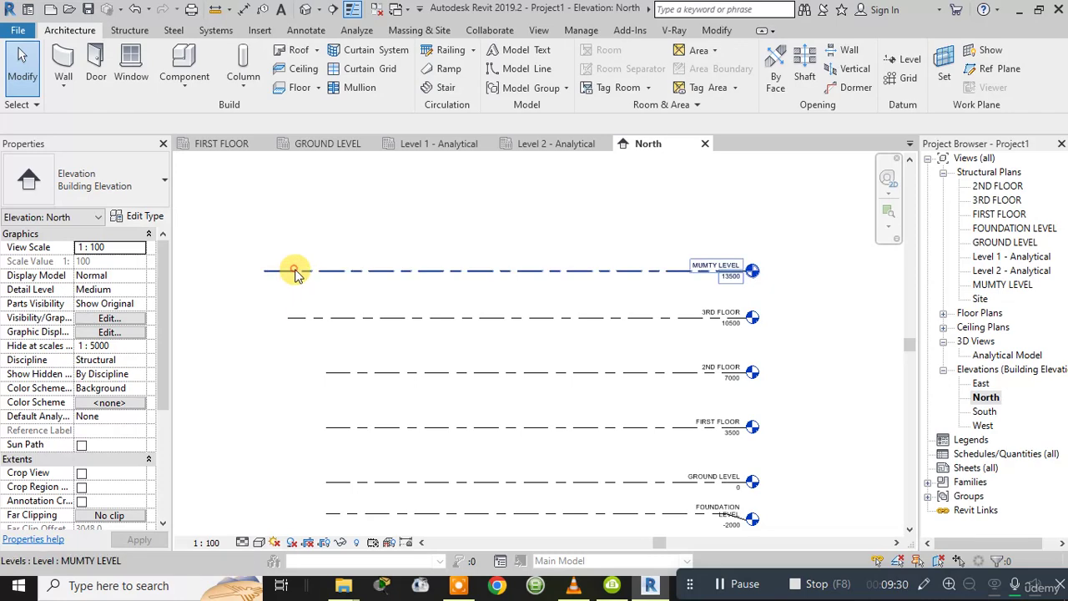
pyautogui.click(290, 269)
pyautogui.click(253, 290)
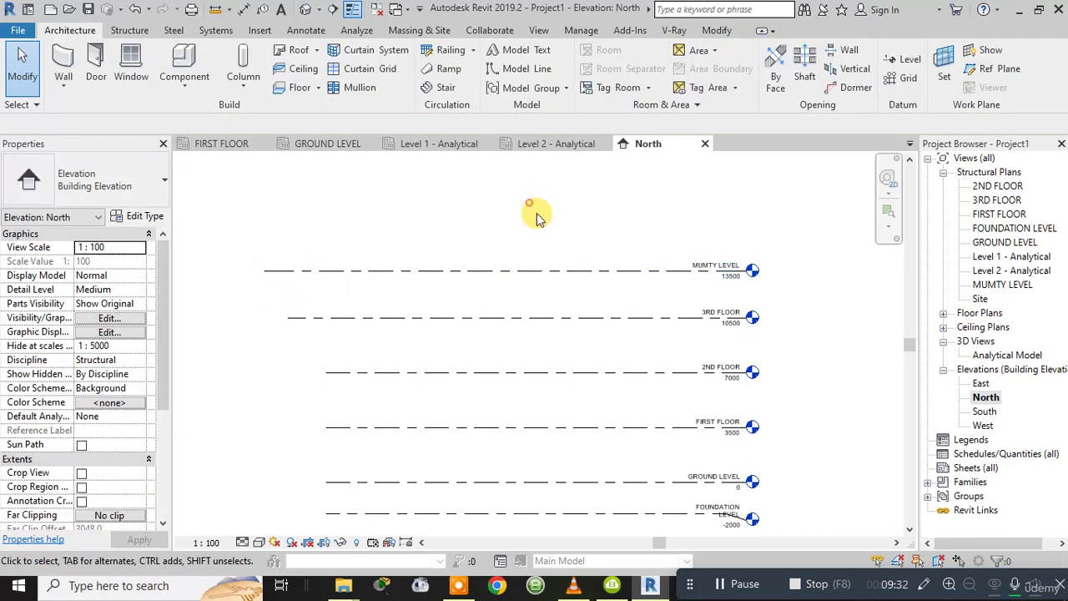
# Step: Apply Maximize 3D Extents to MUMTY LEVEL
pyautogui.click(541, 270)
pyautogui.rightClick(543, 271)
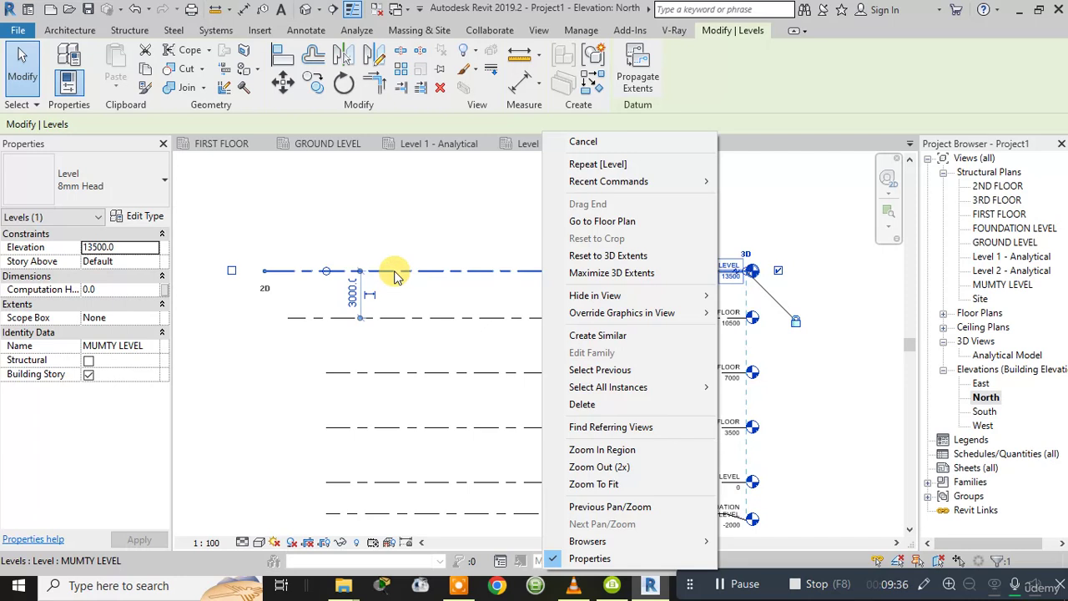
pyautogui.press('Escape')
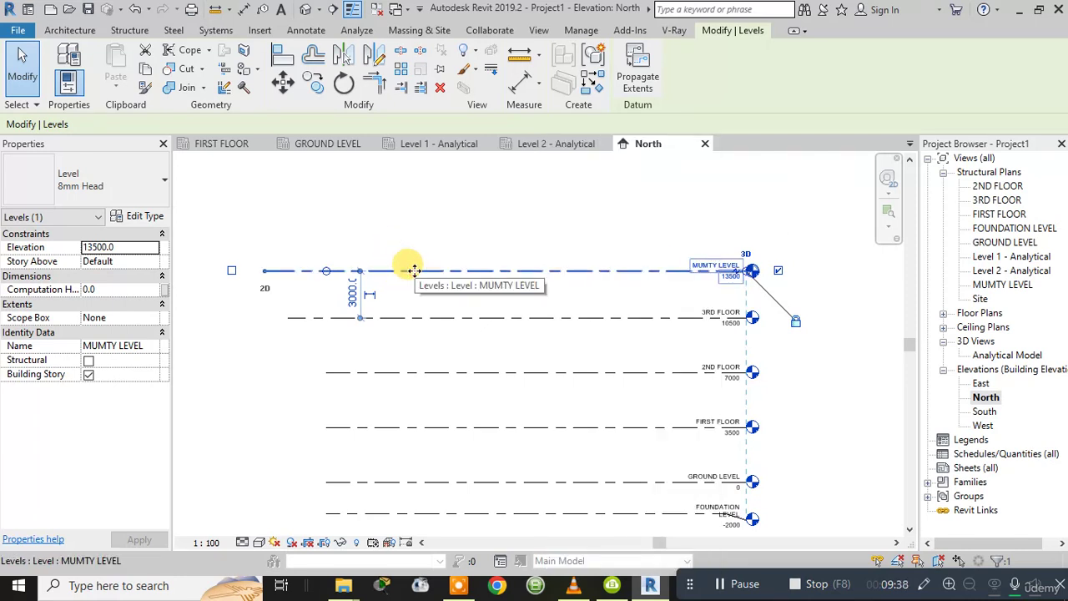
pyautogui.rightClick(414, 270)
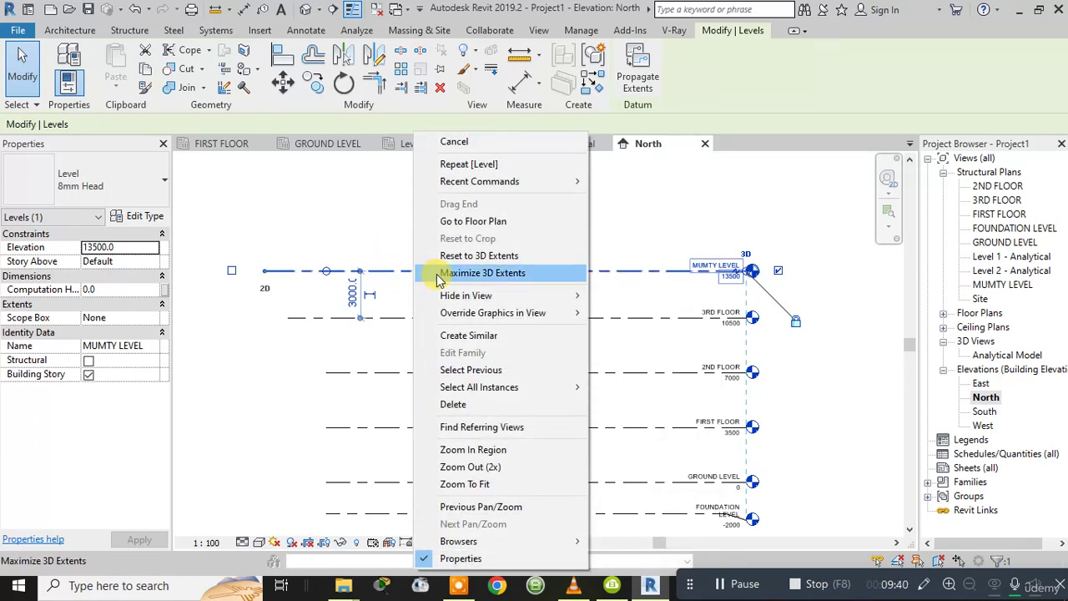
pyautogui.click(480, 273)
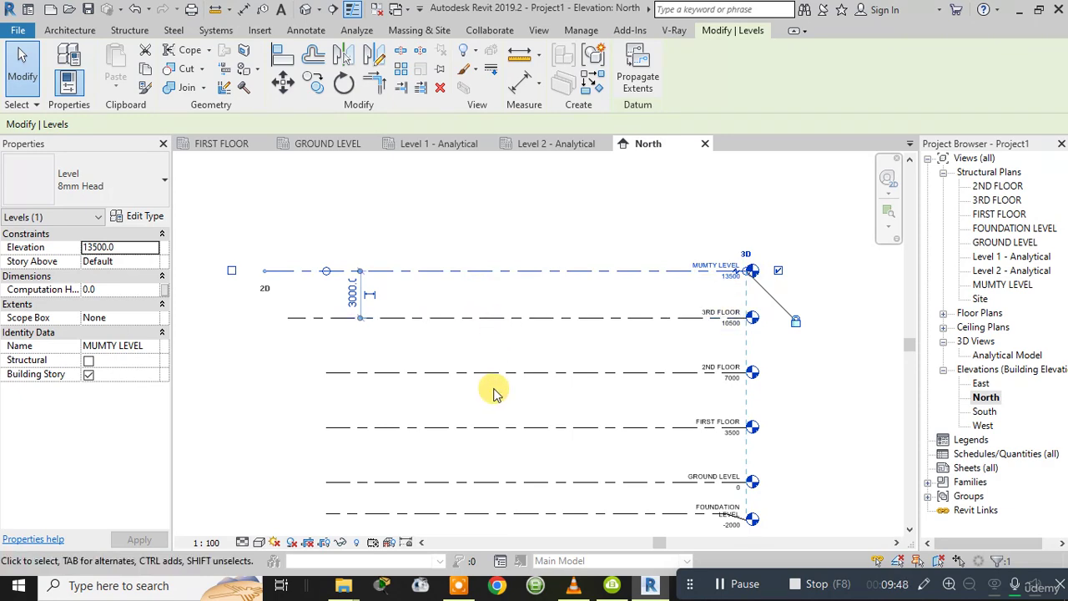
# Step: Apply Maximize 3D Extents to 2ND FLOOR
pyautogui.click(526, 372)
pyautogui.rightClick(526, 372)
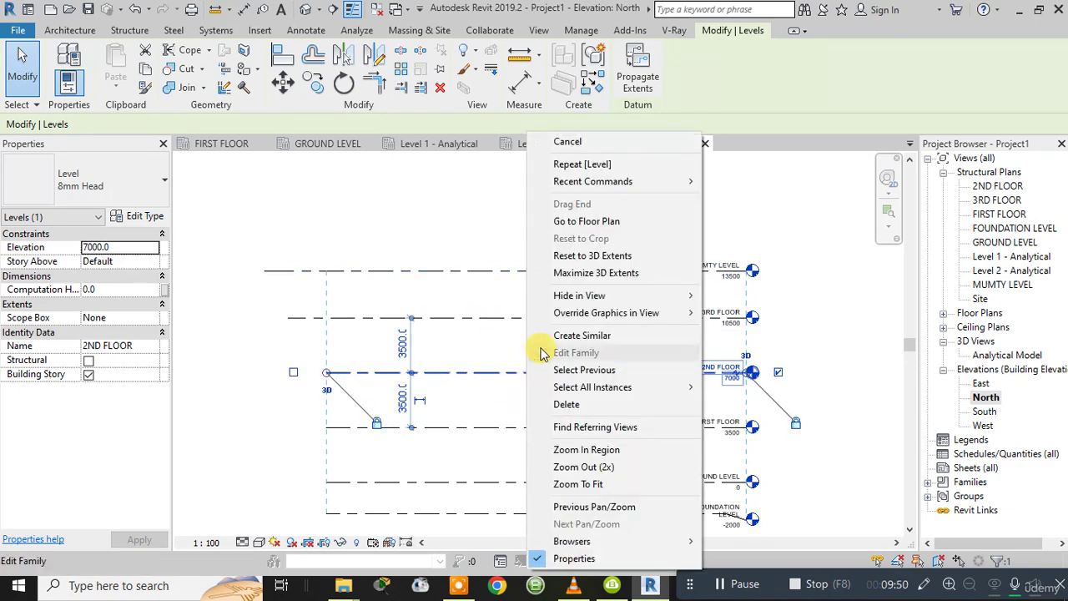
pyautogui.click(594, 276)
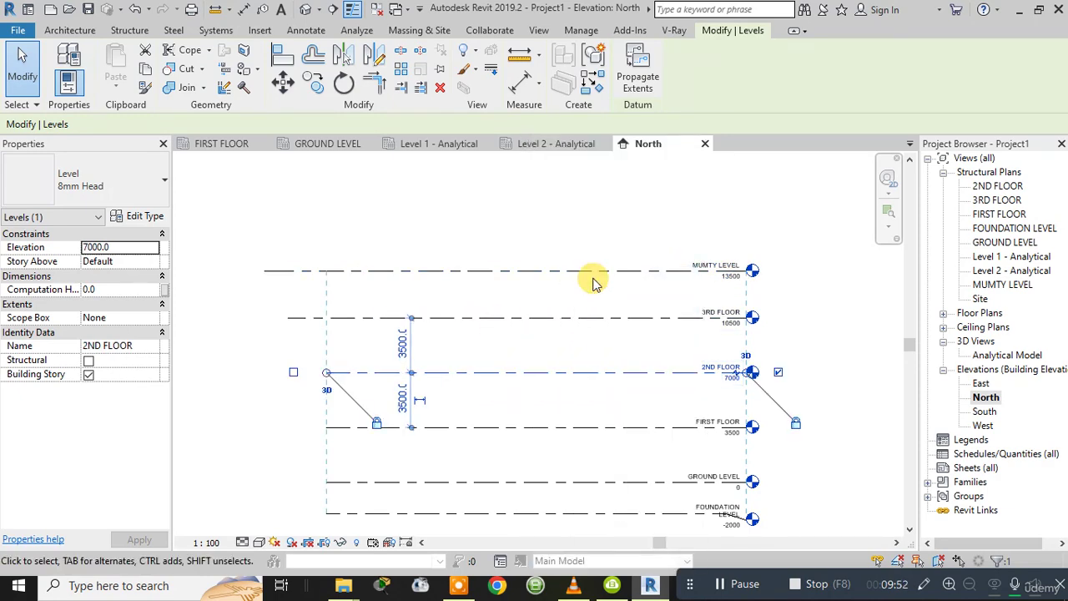
pyautogui.click(487, 204)
# Step: Shorten 3RD FLOOR's 2D extent at the end opposite its head to align with 2ND FLOOR's 3D end
pyautogui.click(337, 317)
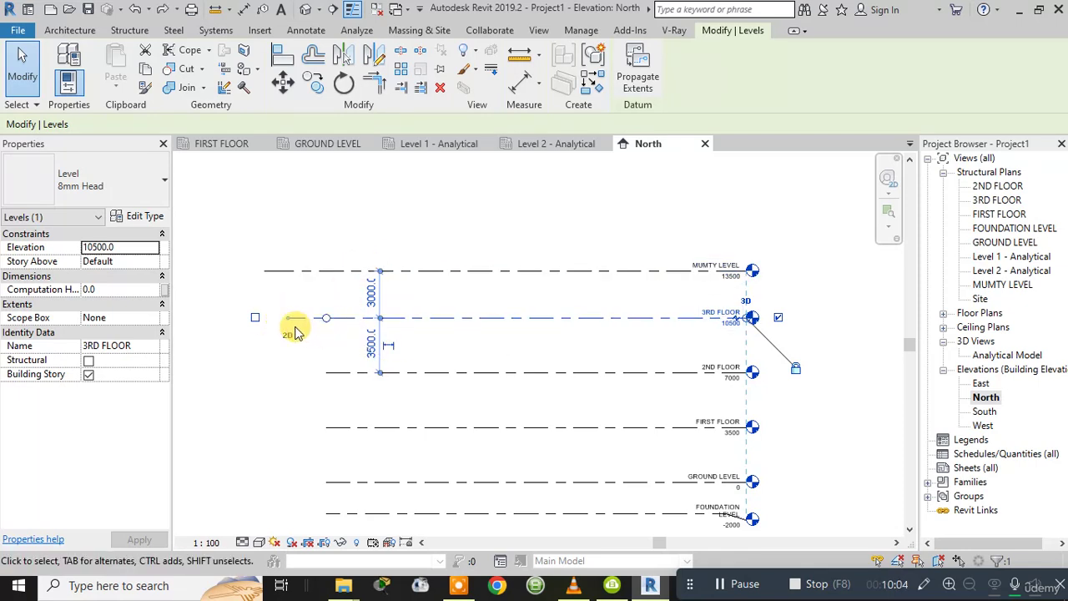
pyautogui.scroll(1, 280, 319)
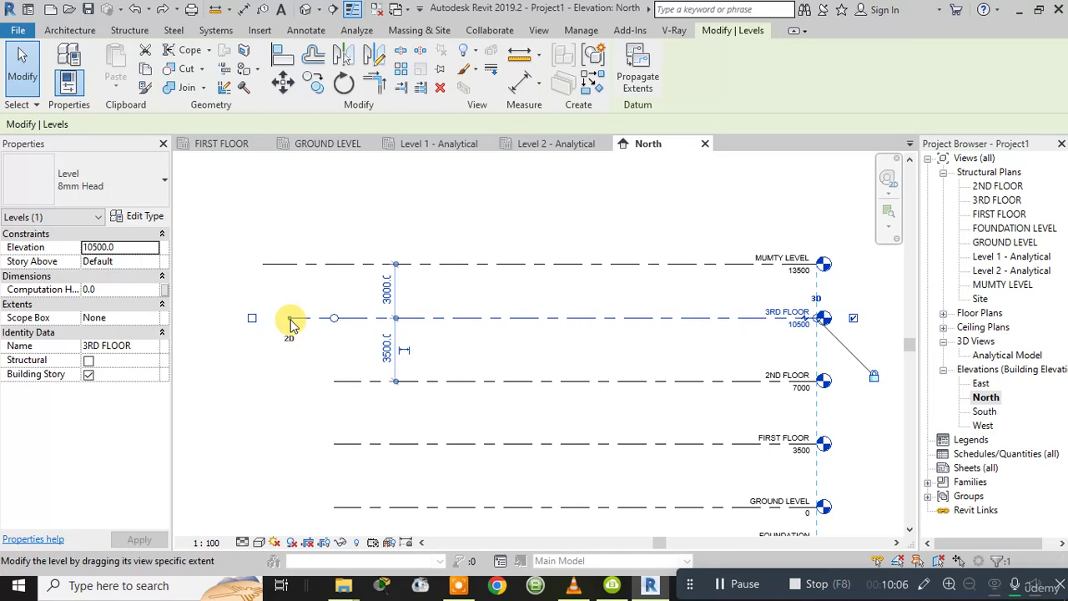
pyautogui.moveTo(290, 321); pyautogui.dragTo(288, 317)
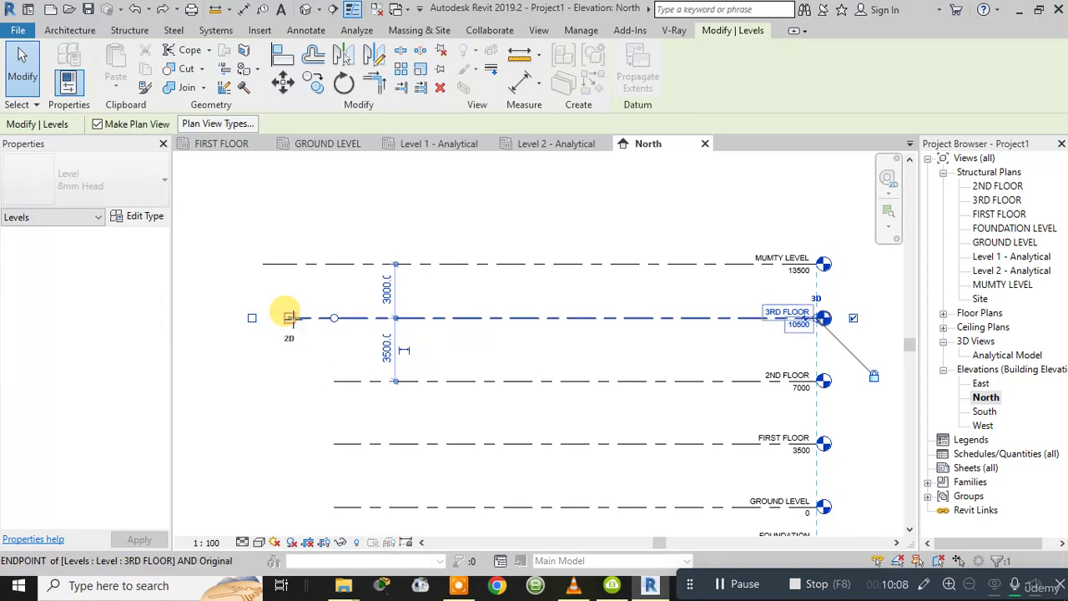
pyautogui.click(329, 346)
pyautogui.click(351, 319)
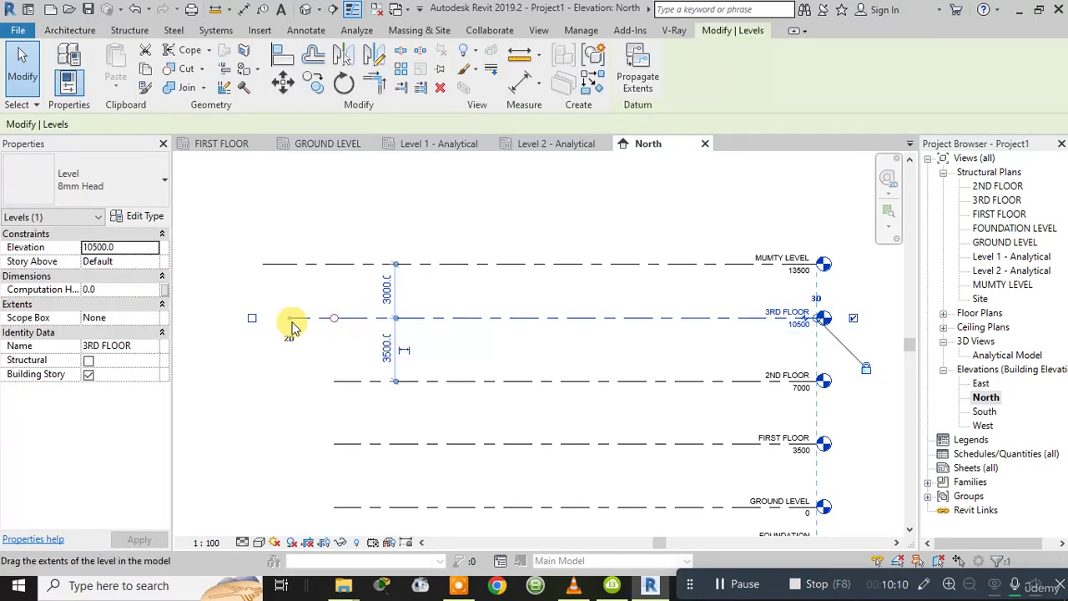
pyautogui.moveTo(288, 317); pyautogui.dragTo(334, 318)
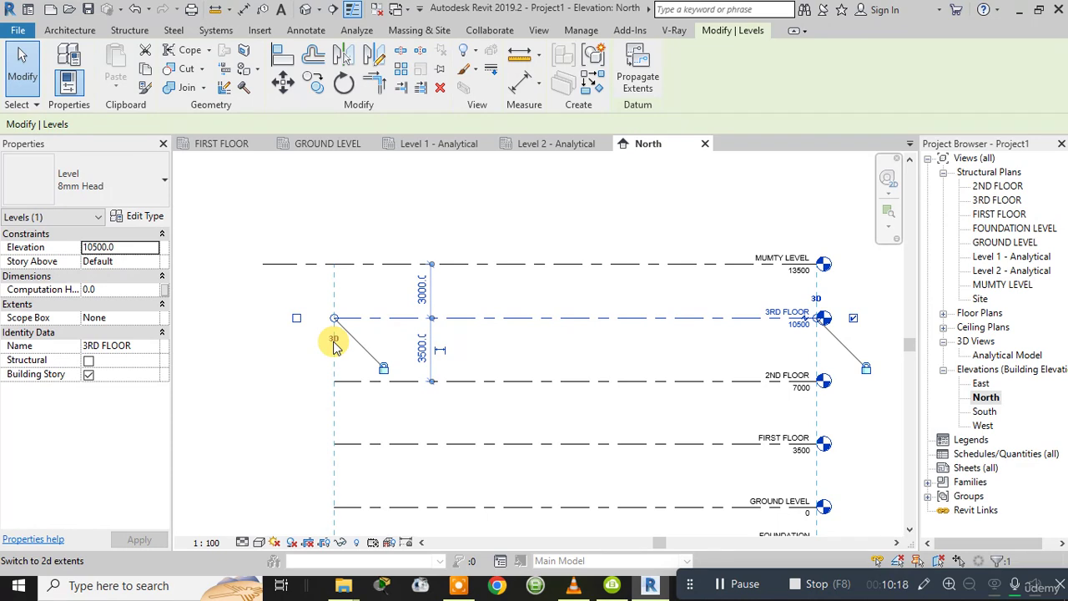
# Step: Shorten MUMTY LEVEL's 2D extent at the end opposite its head to align with the ends of the levels below
pyautogui.click(313, 264)
pyautogui.moveTo(262, 265); pyautogui.dragTo(333, 264)
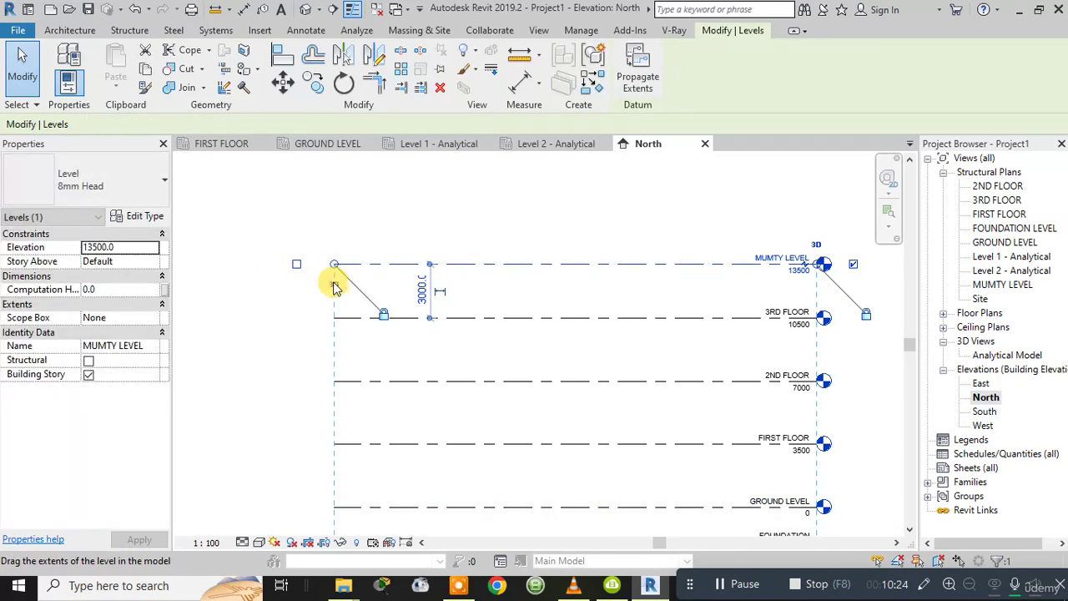
pyautogui.scroll(-1, 556, 246)
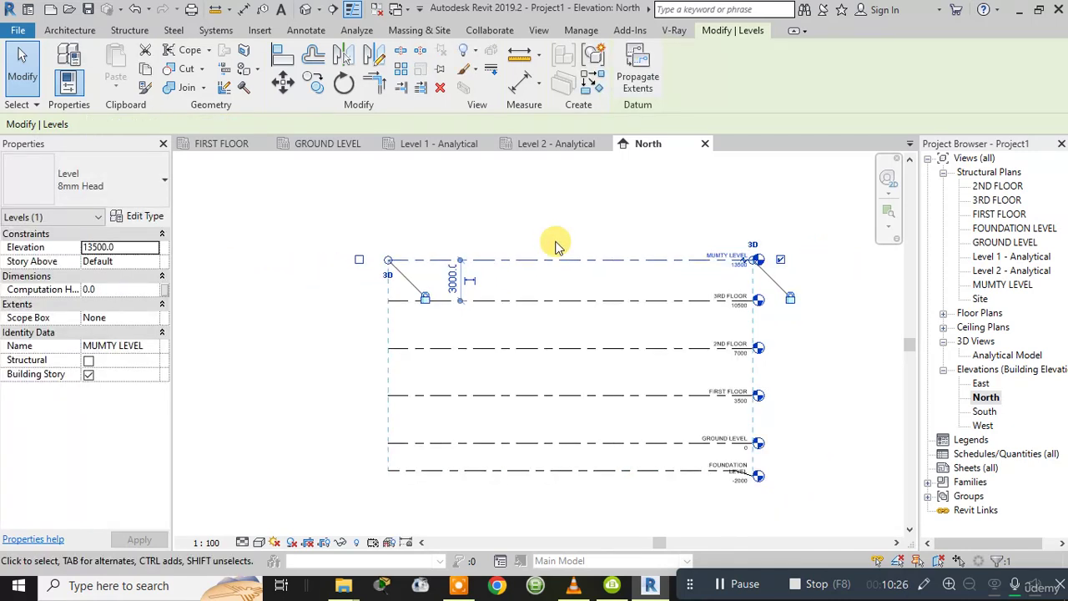
pyautogui.moveTo(556, 242); pyautogui.dragTo(525, 211, button='middle')
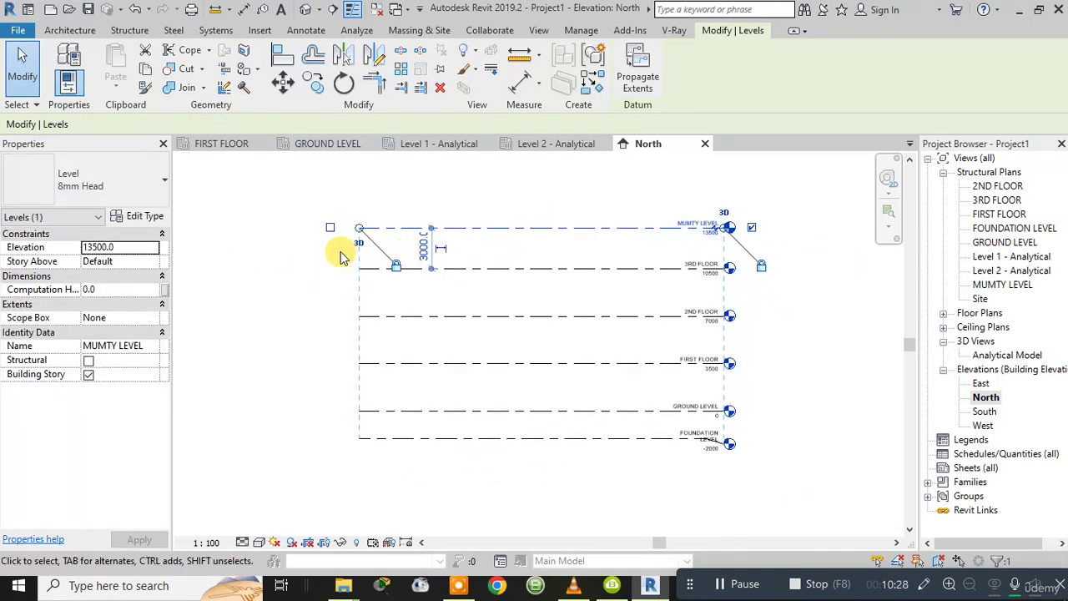
pyautogui.click(851, 347)
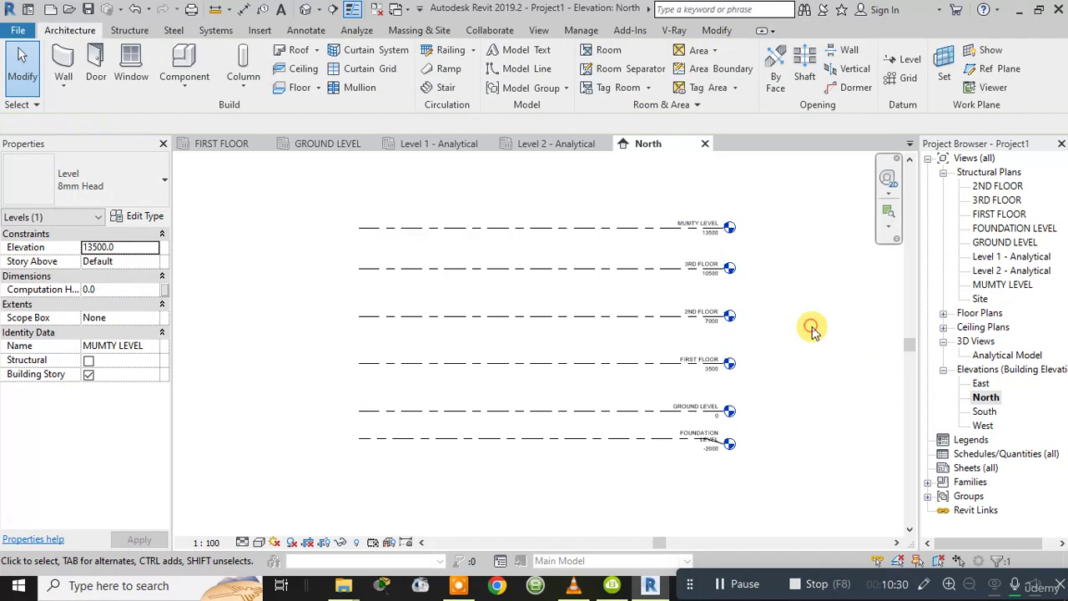
# Step: Unlock MUMTY LEVEL's end opposite its head, extending it alone beyond the other levels and returning it to the shared alignment
pyautogui.click(473, 236)
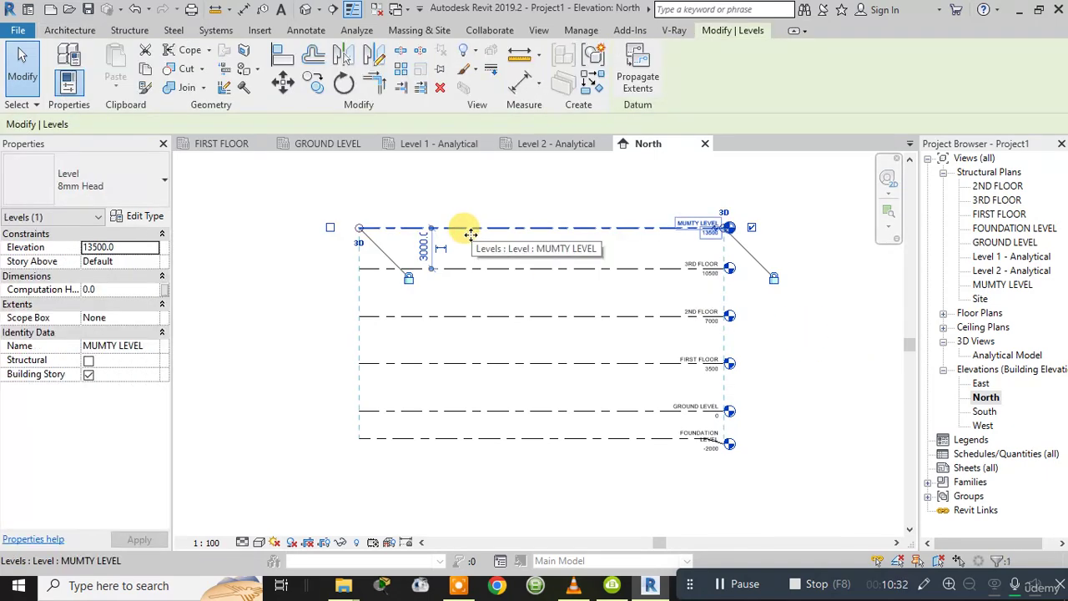
pyautogui.click(408, 282)
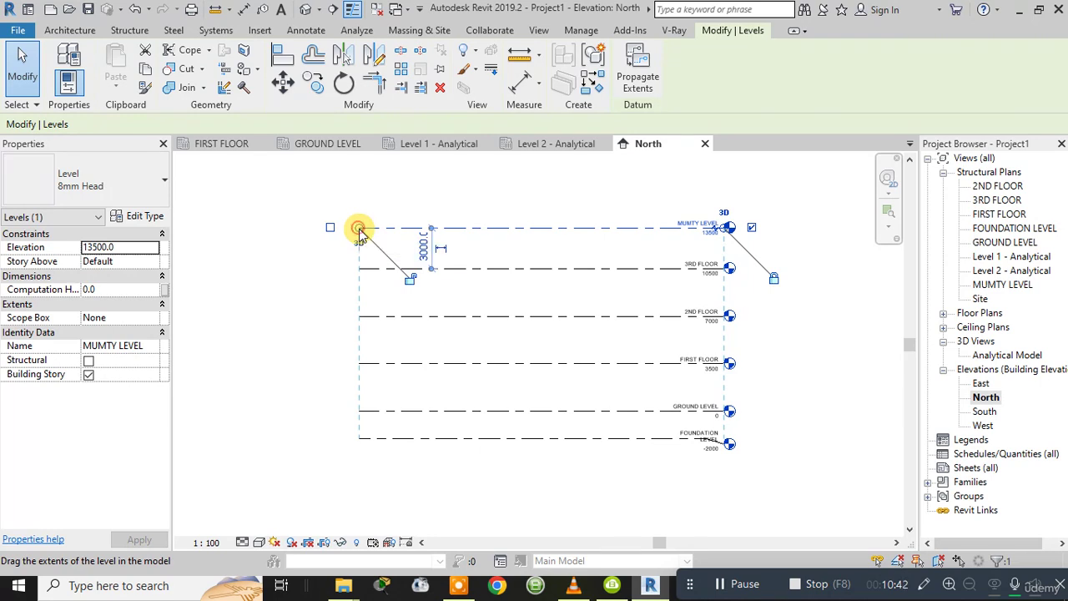
pyautogui.moveTo(357, 234); pyautogui.dragTo(329, 232)
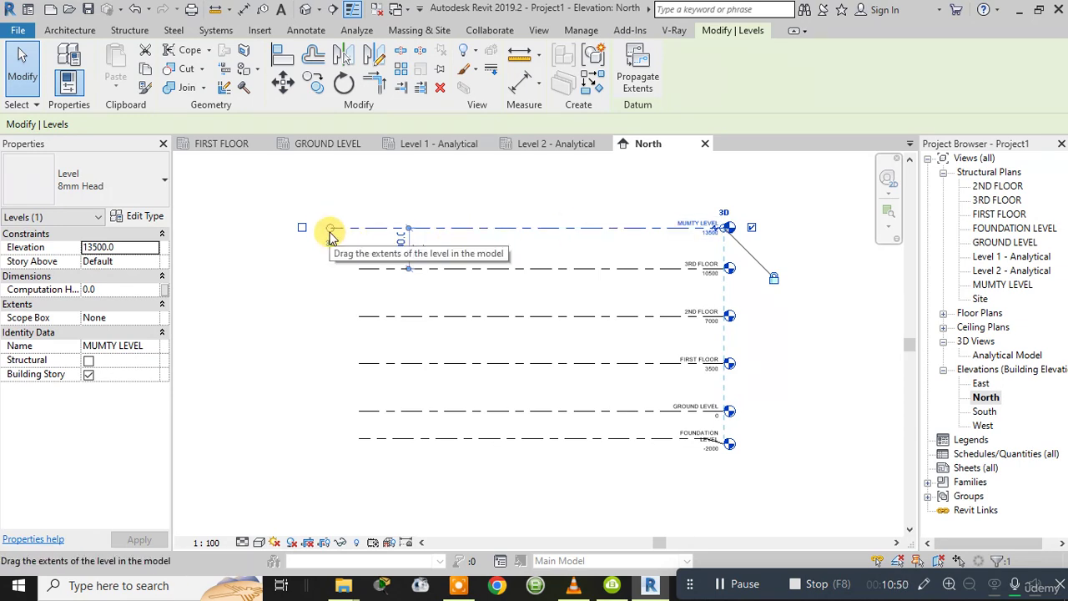
pyautogui.moveTo(331, 235); pyautogui.dragTo(358, 228)
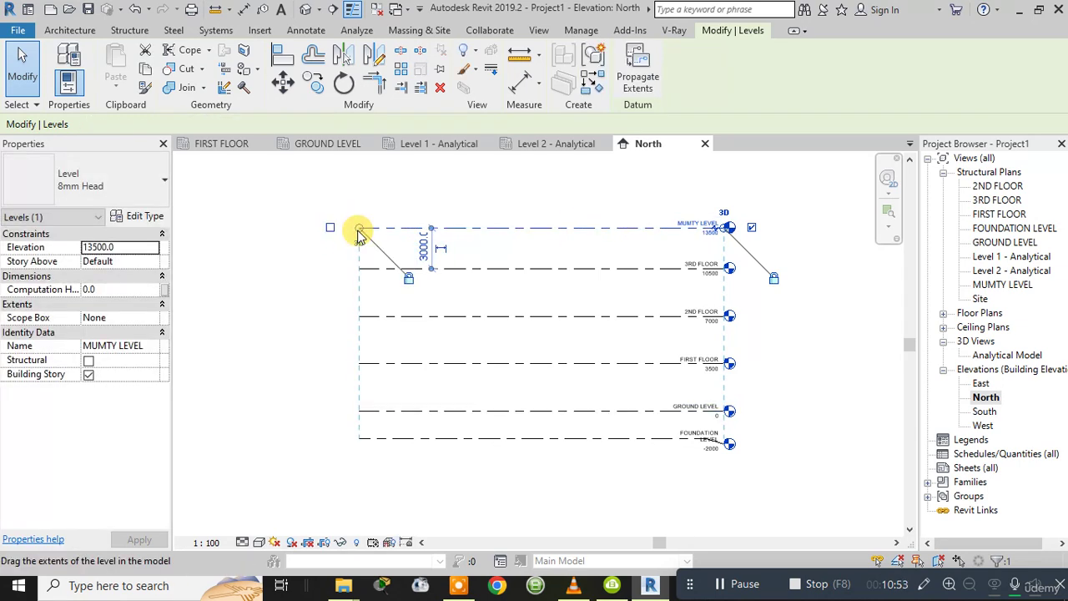
pyautogui.click(409, 281)
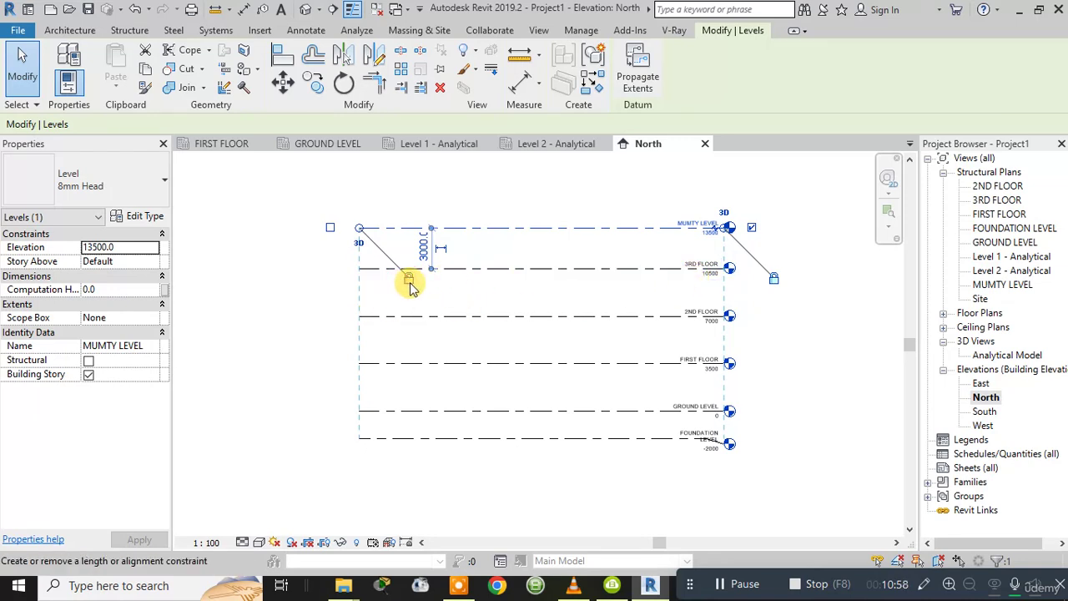
# Step: Unlock 3RD FLOOR's end opposite its head, extending it independently past the other levels and snapping it back into alignment
pyautogui.click(467, 268)
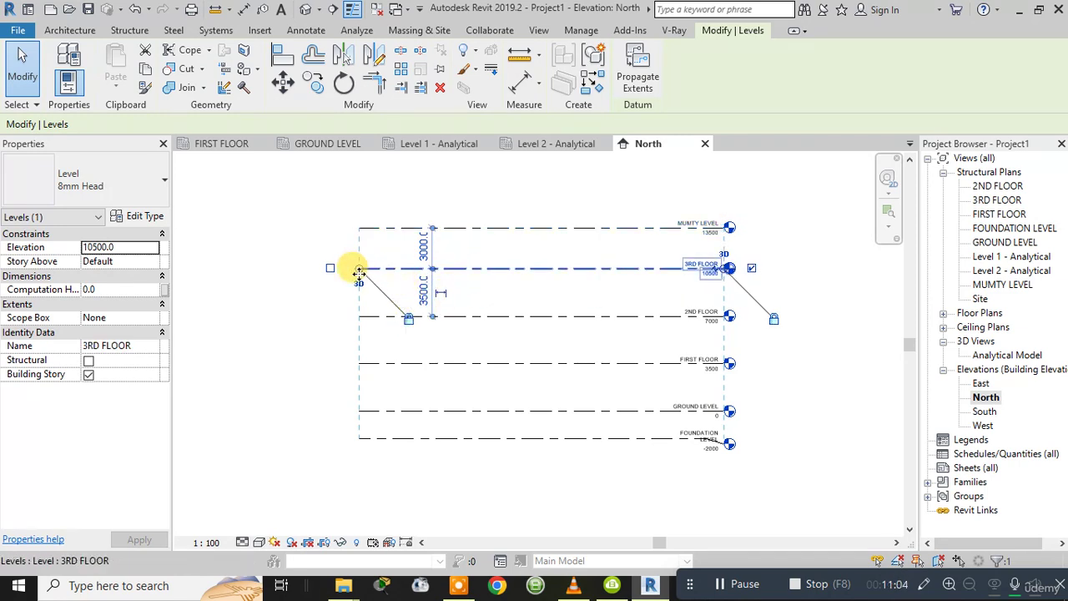
pyautogui.moveTo(360, 274)
pyautogui.mouseDown()
pyautogui.moveTo(317, 262)
pyautogui.moveTo(358, 269)
pyautogui.mouseUp()
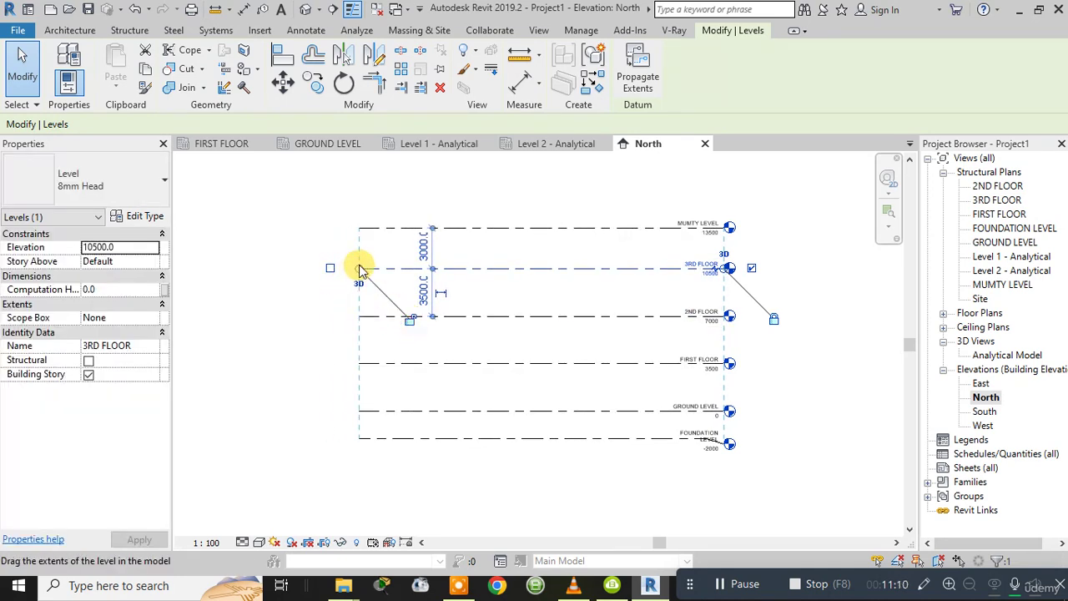
pyautogui.moveTo(359, 269); pyautogui.dragTo(334, 266)
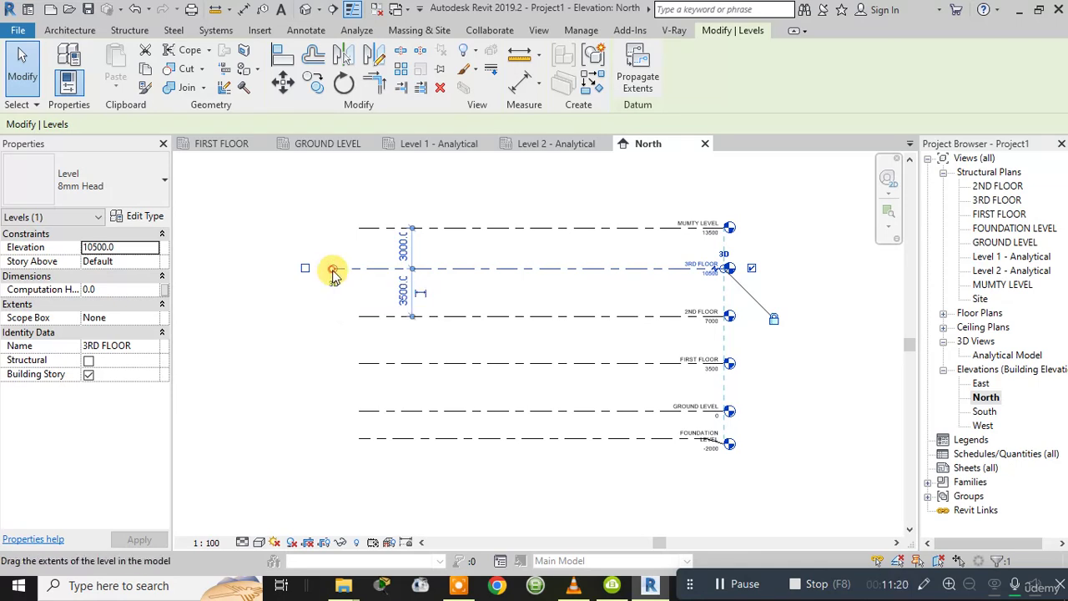
pyautogui.moveTo(333, 269); pyautogui.dragTo(358, 270)
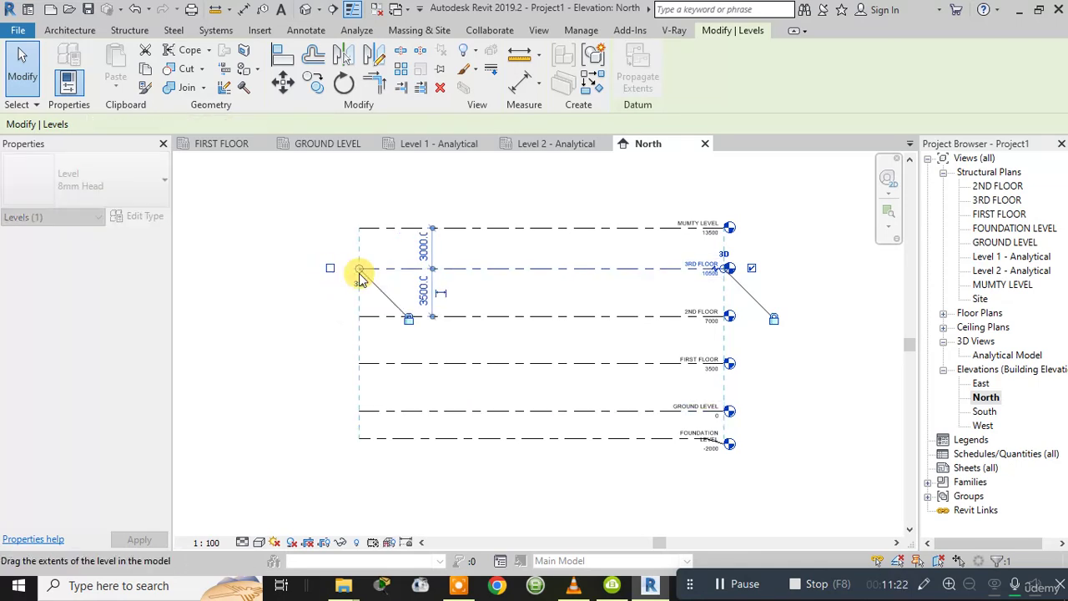
pyautogui.click(824, 240)
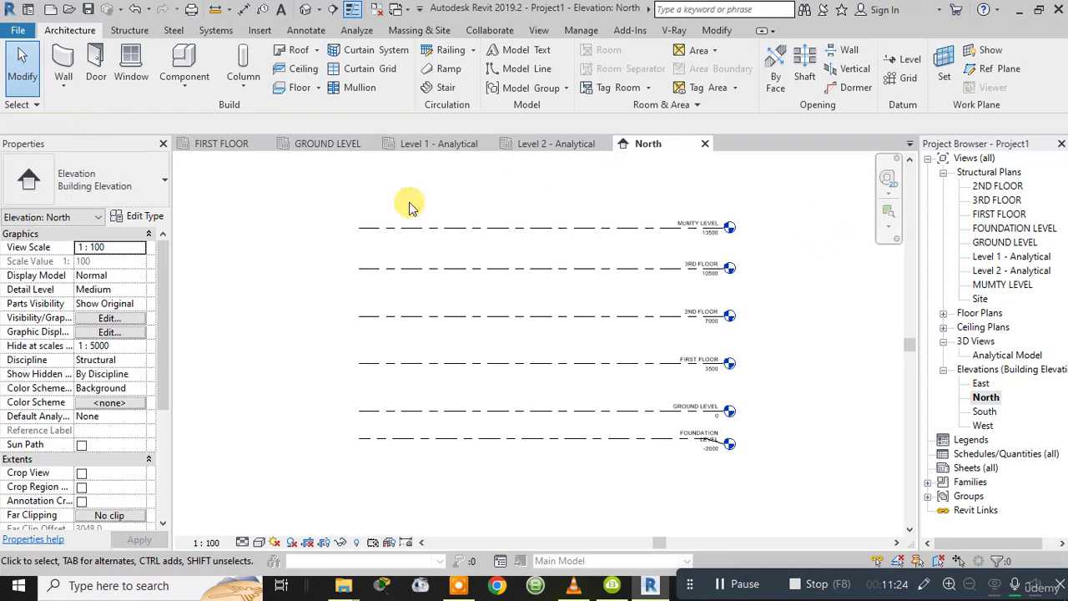